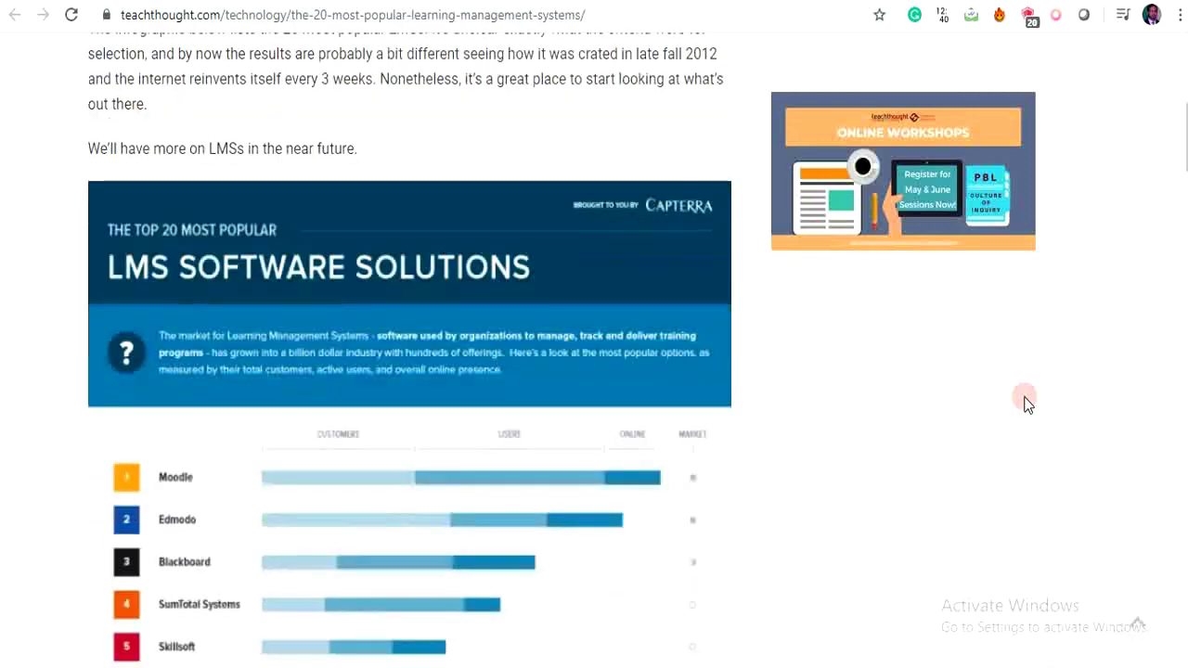
# - Look over the ranking of popular LMS software and the CK-12 teacher home page
pyautogui.scroll(-1, 1026, 402)
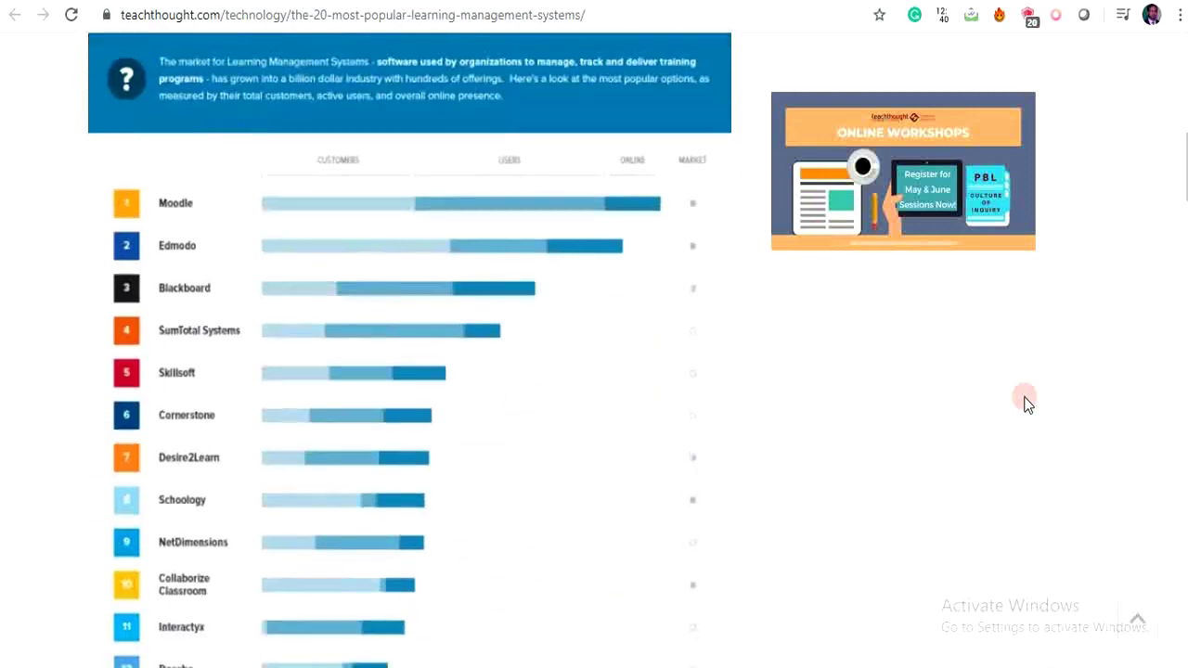
pyautogui.scroll(3, 1027, 402)
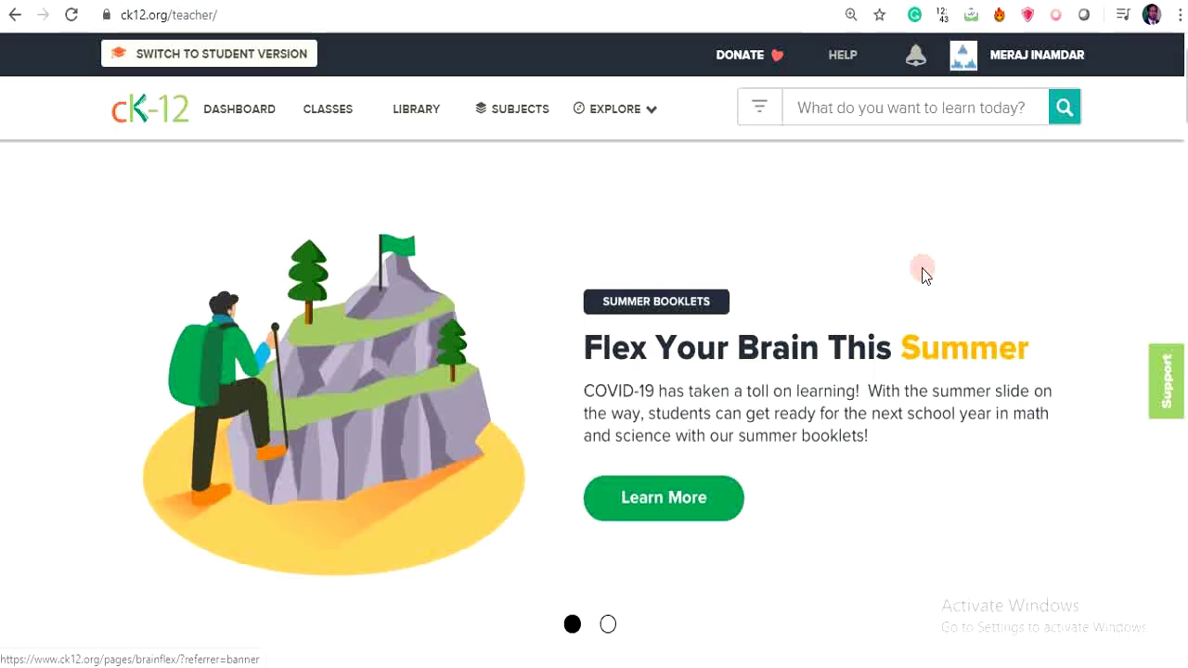
pyautogui.scroll(-3, 923, 268)
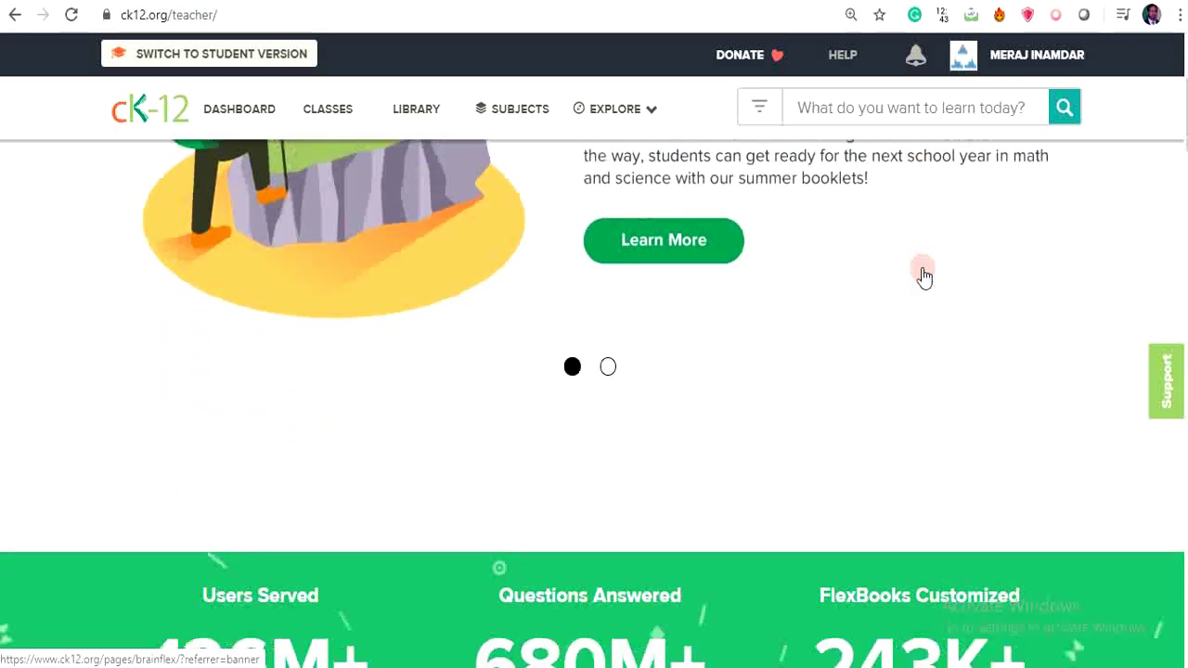
pyautogui.scroll(2, 923, 276)
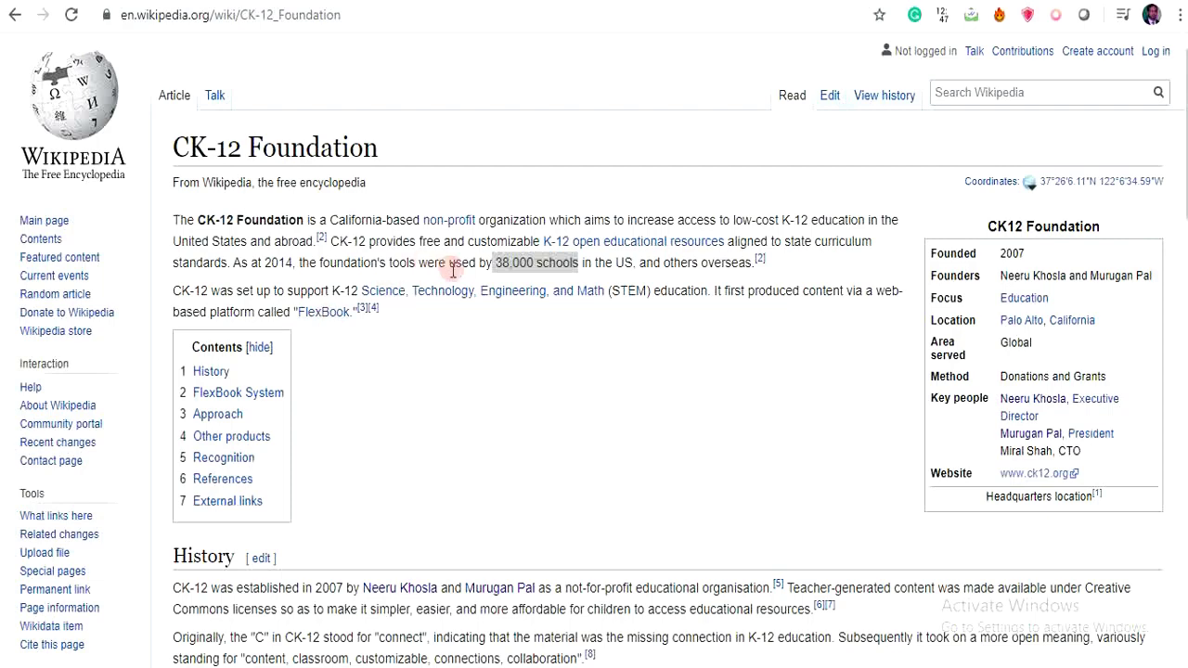
# - Read the introduction and History section of Wikipedia's CK-12 Foundation article
pyautogui.moveTo(449, 220)
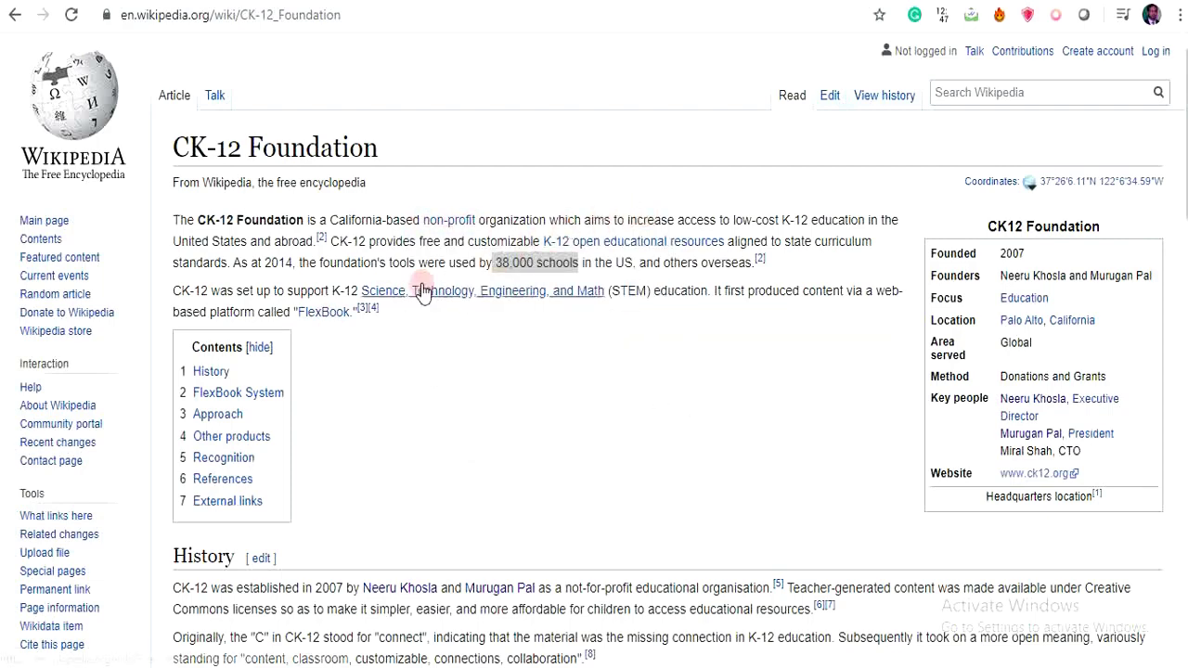
pyautogui.moveTo(432, 291)
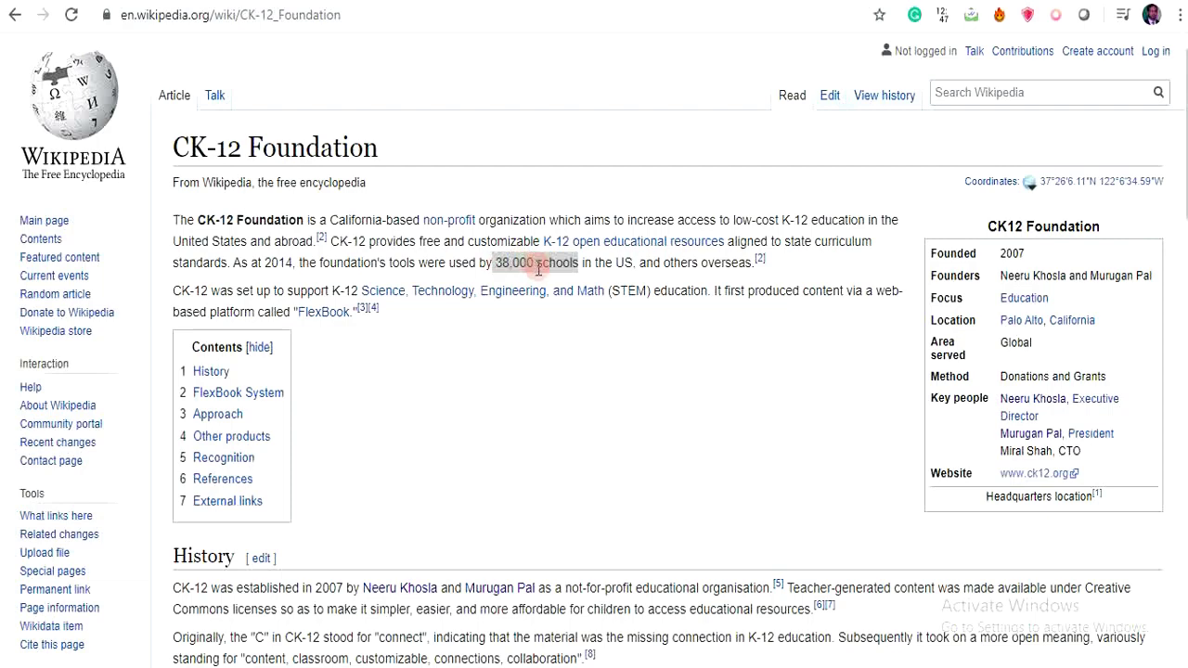
pyautogui.scroll(-3, 540, 270)
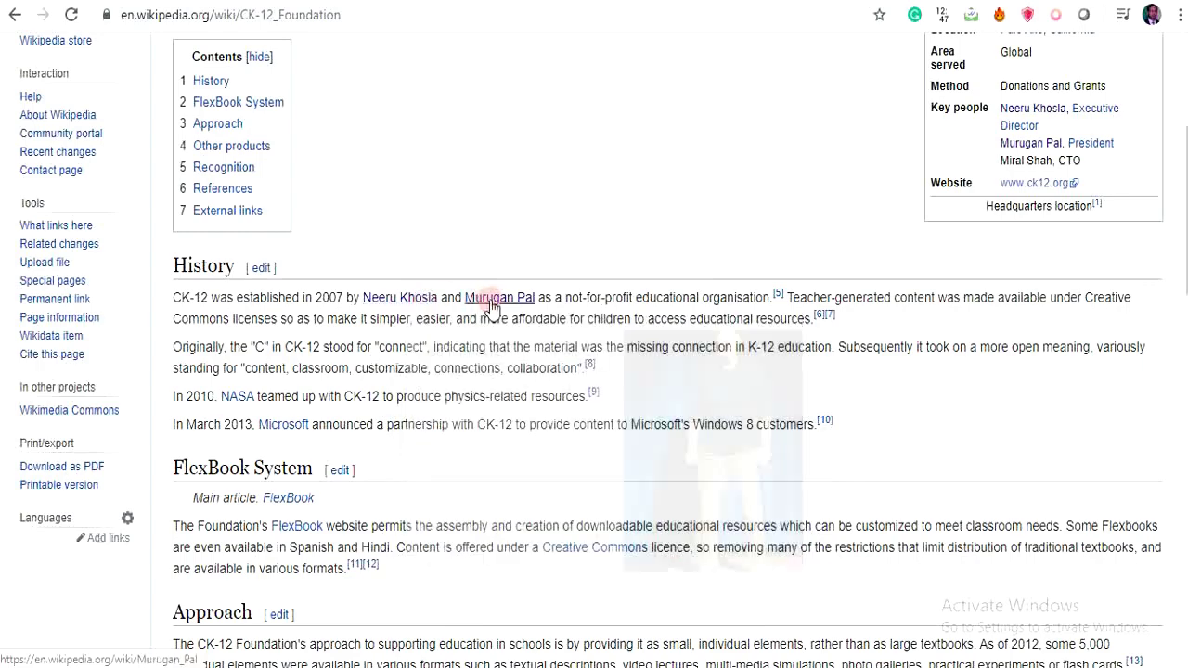
pyautogui.moveTo(492, 299)
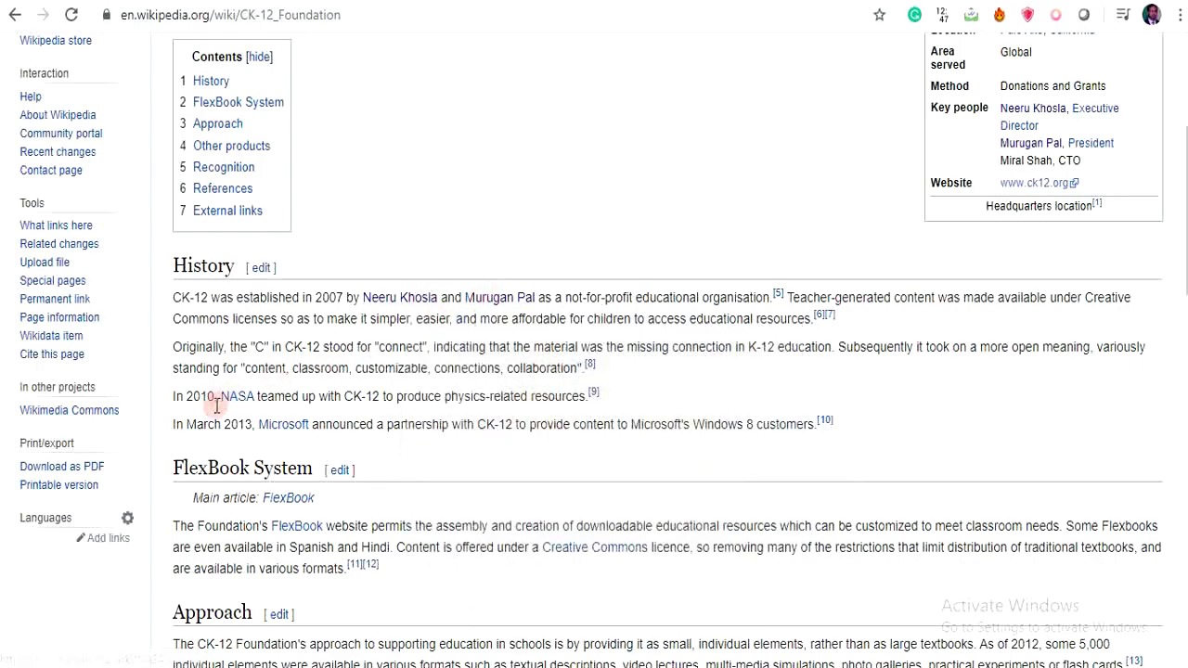
pyautogui.moveTo(240, 404)
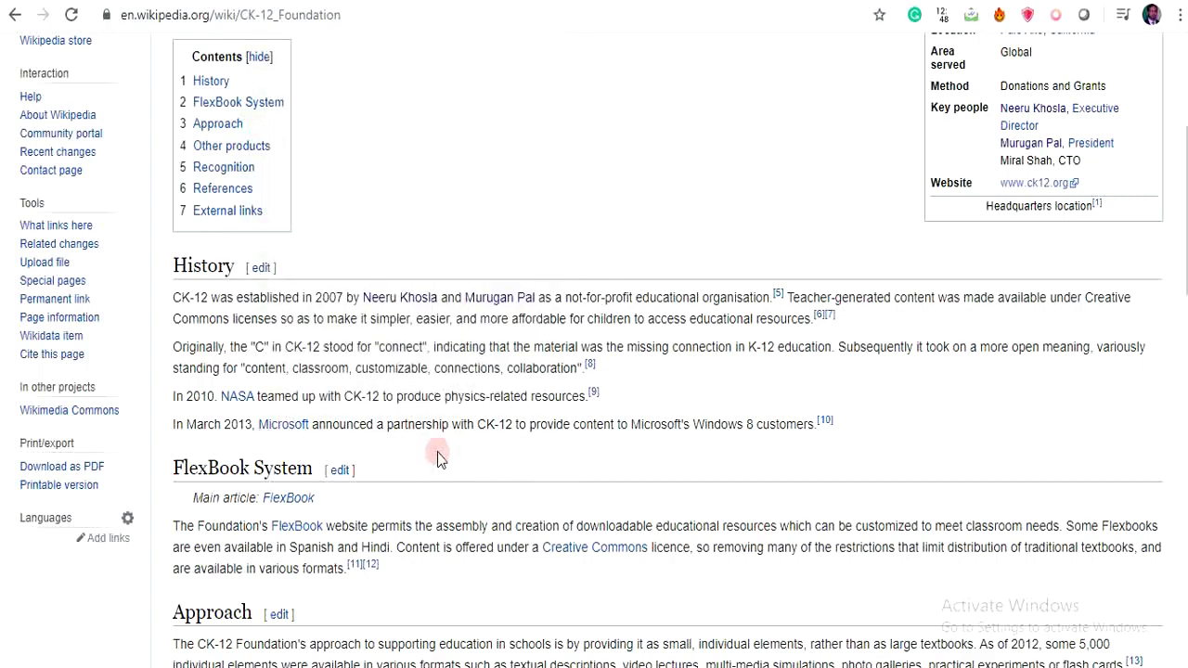
pyautogui.scroll(-1, 440, 458)
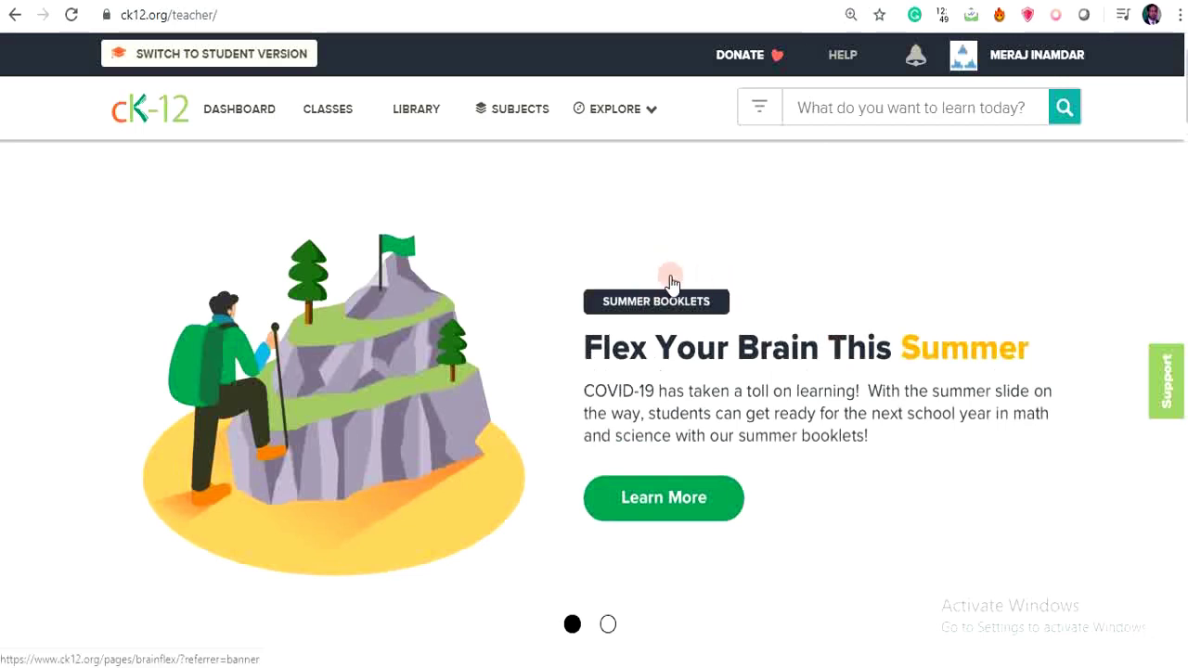
# - Review the usage figures on the CK-12 teacher home page and the resources offered under Explore, including FlexBooks 2.0
pyautogui.scroll(-4, 672, 281)
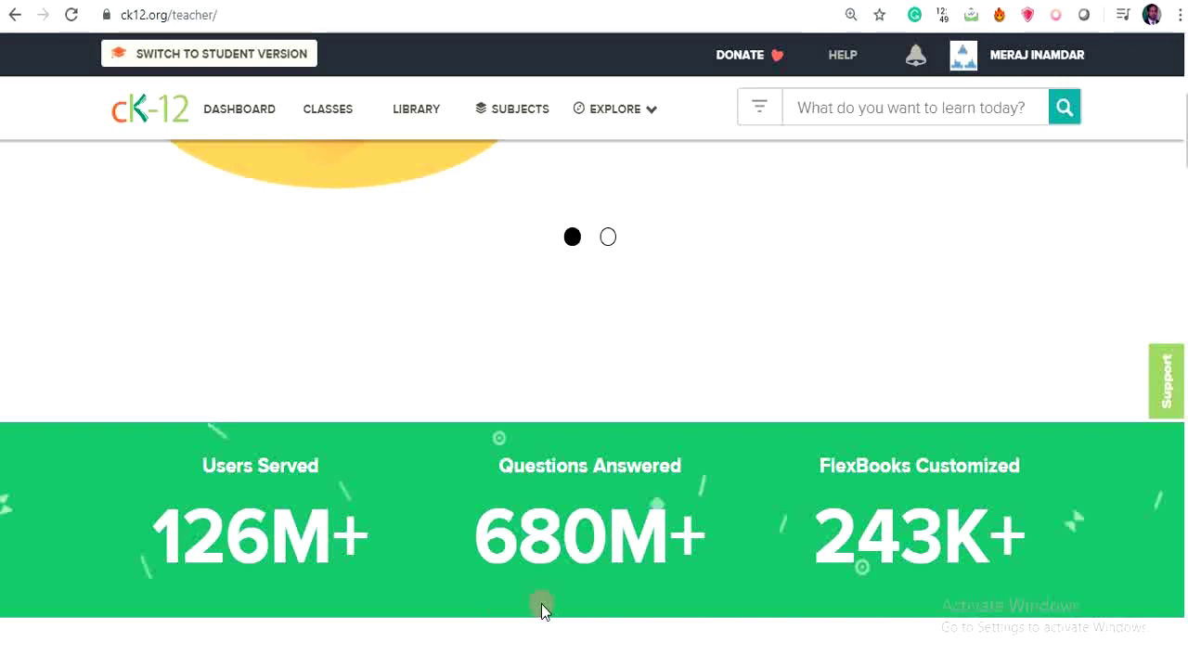
pyautogui.scroll(-5, 970, 501)
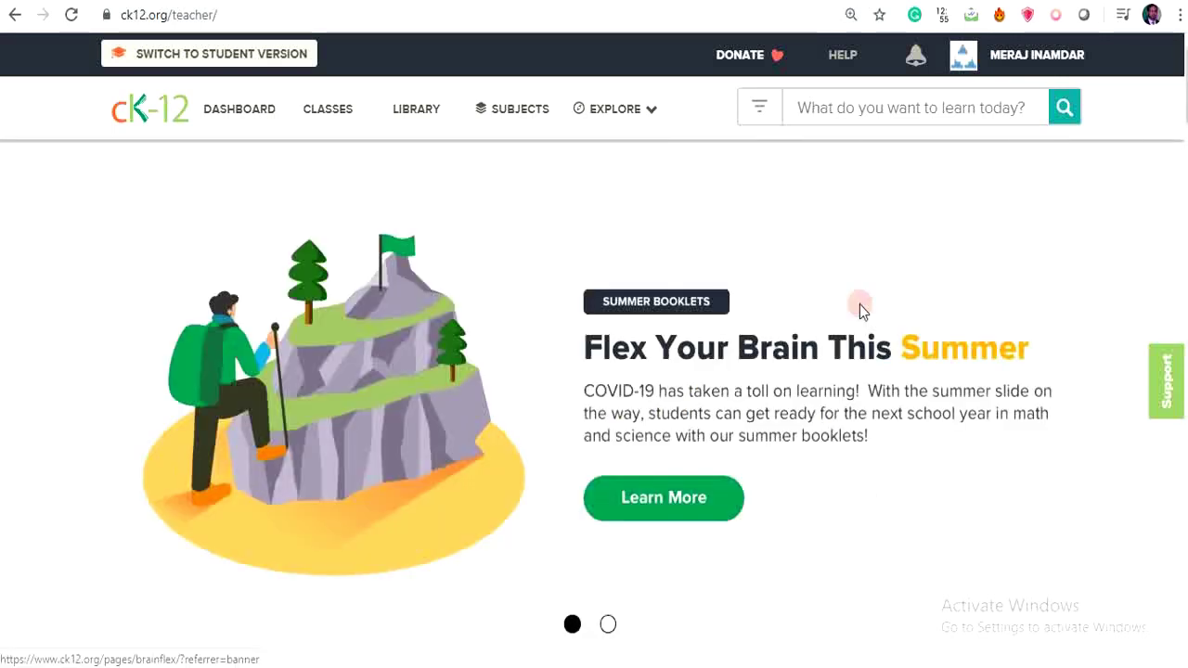
pyautogui.click(645, 120)
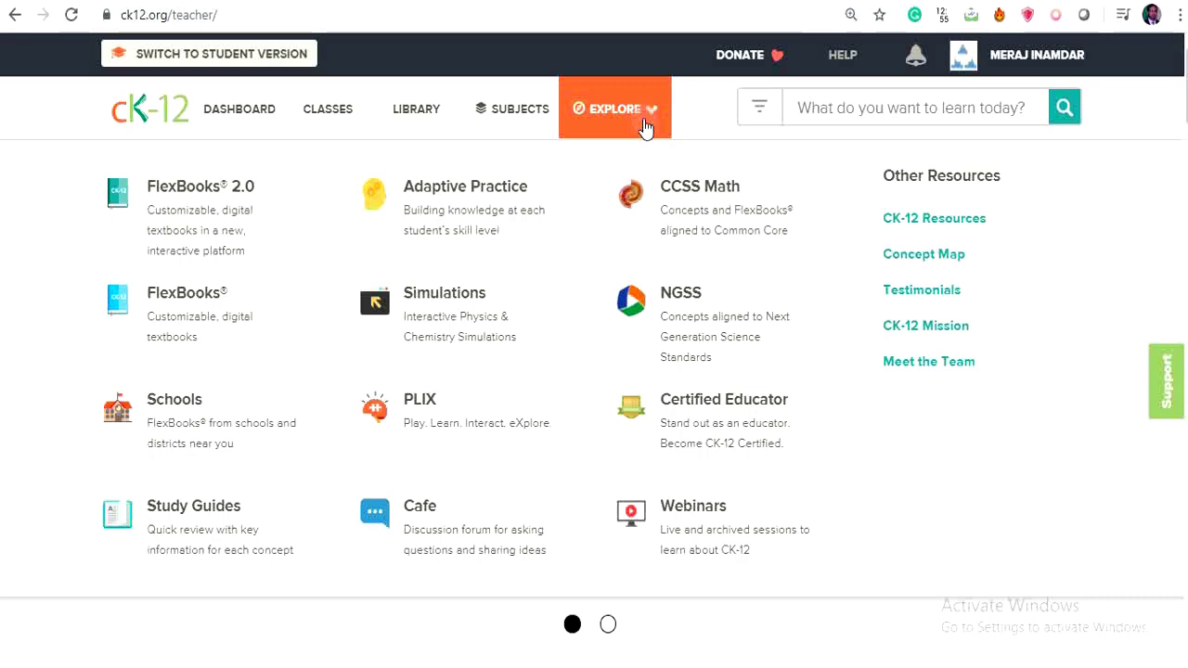
pyautogui.click(209, 186)
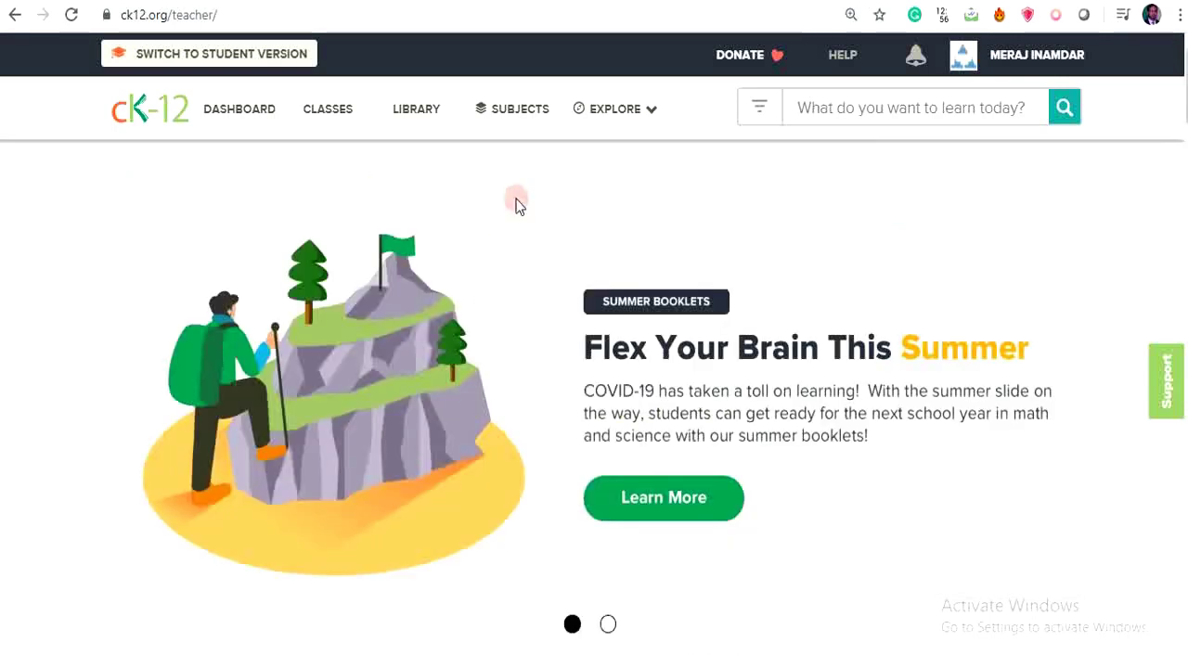
# - Open the Statistics subject under Math by Subject and expand all of its concept categories
pyautogui.click(506, 109)
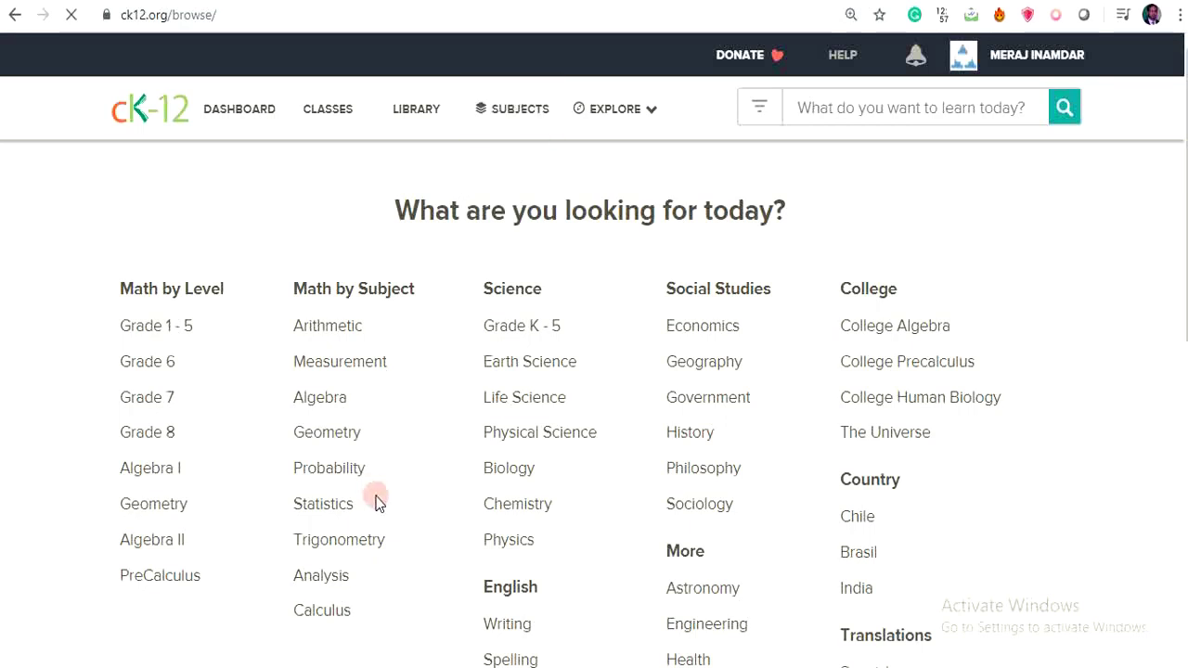
pyautogui.click(349, 511)
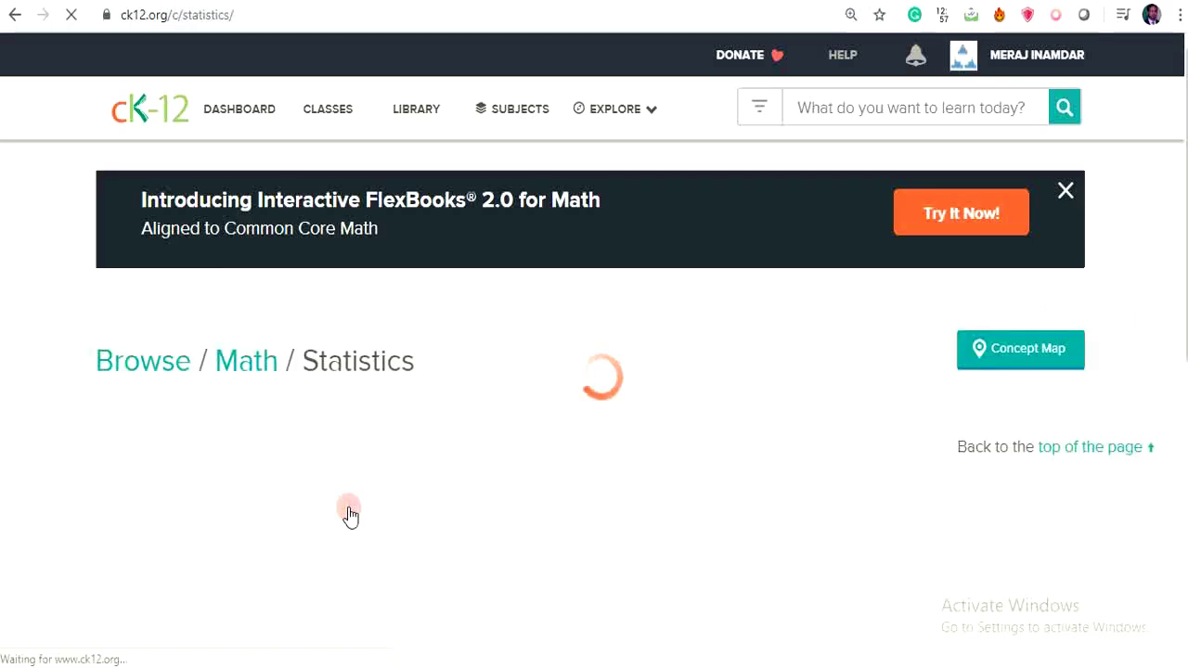
pyautogui.scroll(-4, 349, 515)
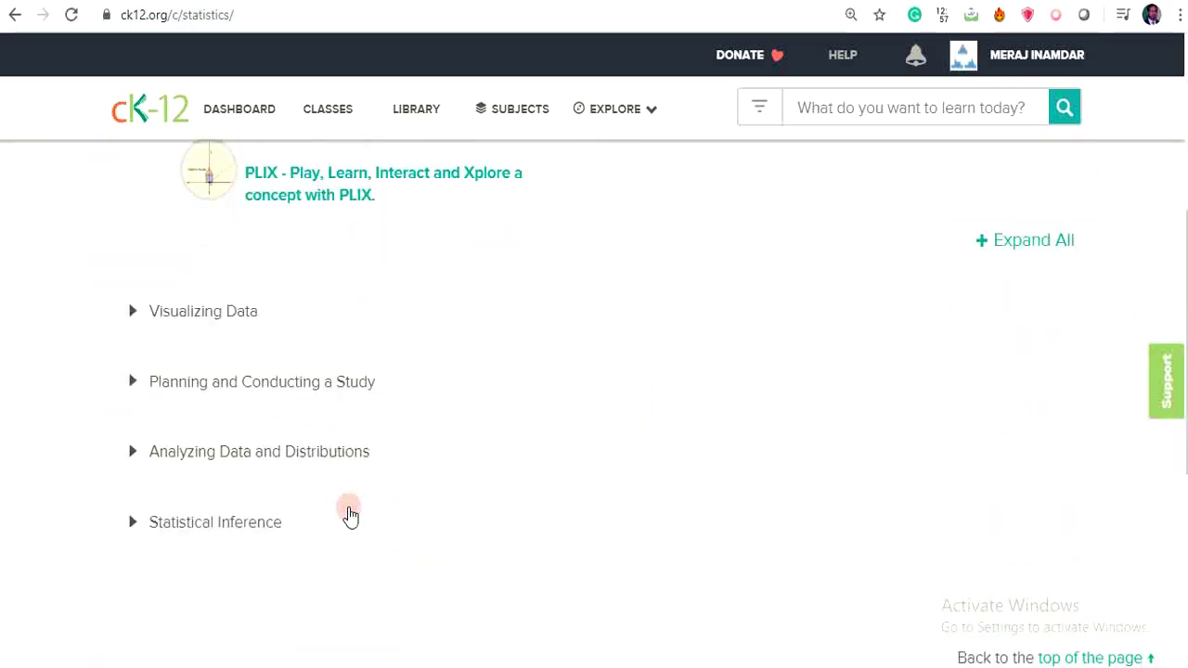
pyautogui.scroll(3, 349, 515)
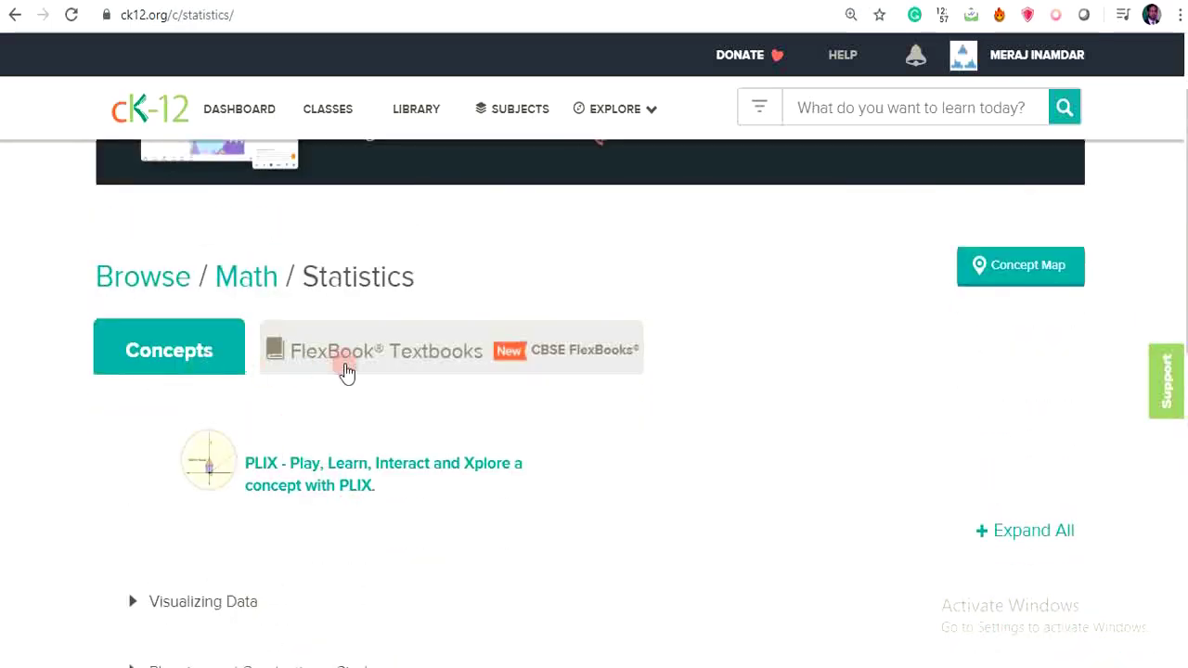
pyautogui.scroll(-3, 388, 371)
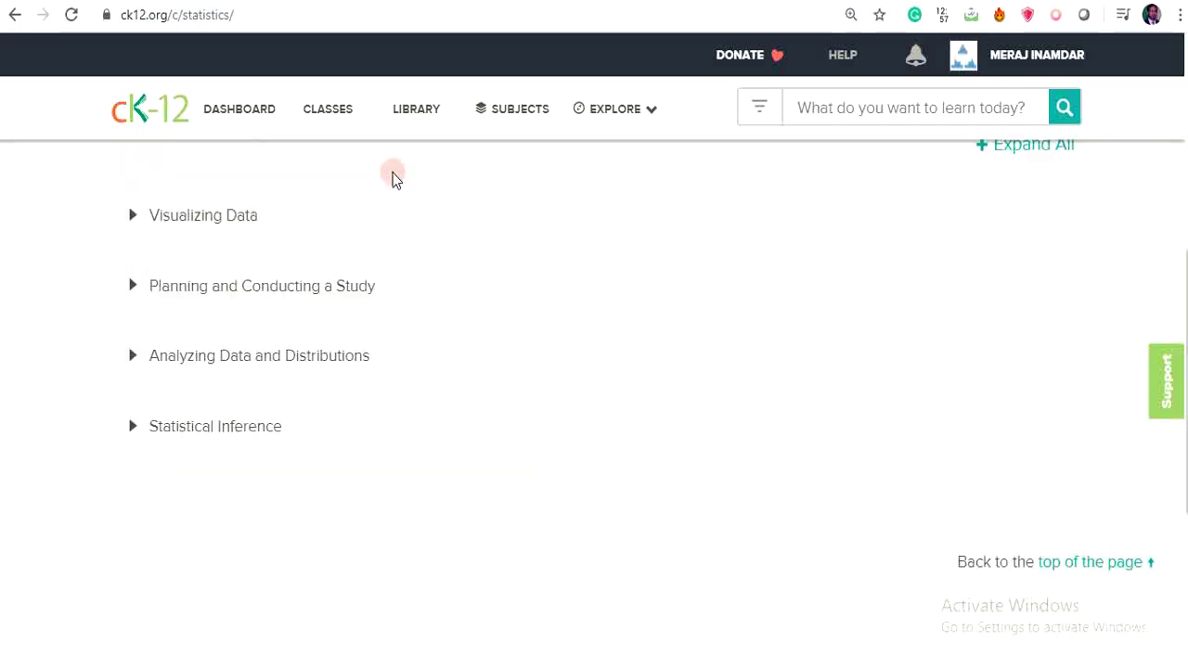
pyautogui.scroll(1, 393, 177)
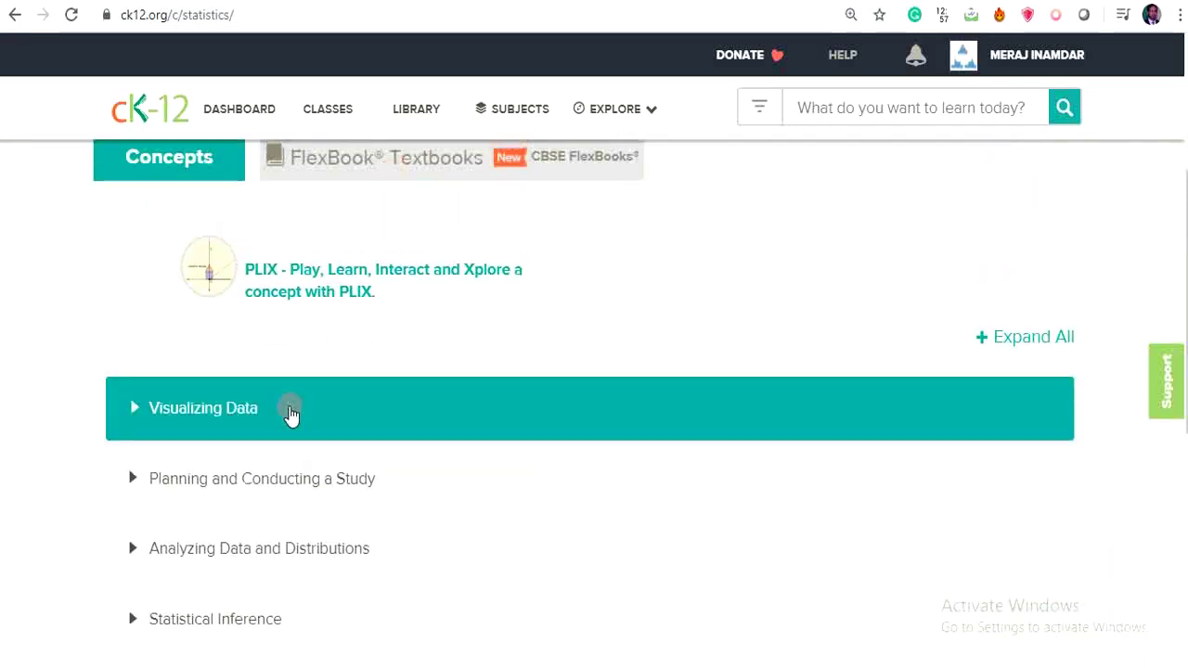
pyautogui.scroll(-2, 283, 502)
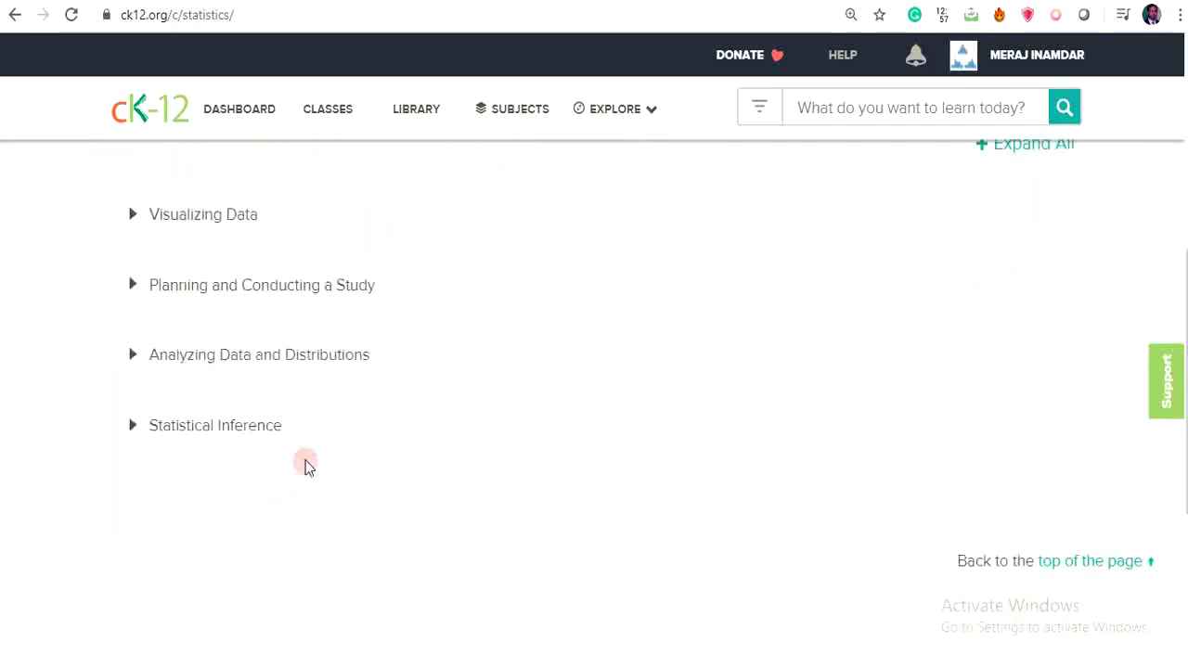
pyautogui.scroll(2, 309, 462)
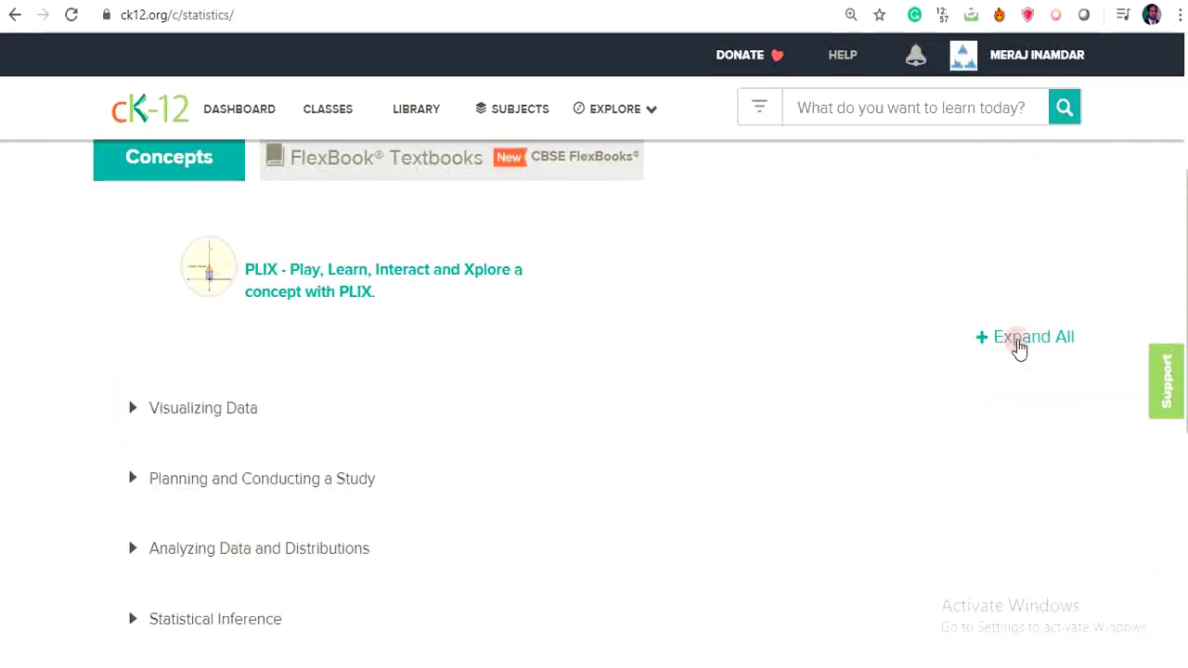
pyautogui.click(1019, 340)
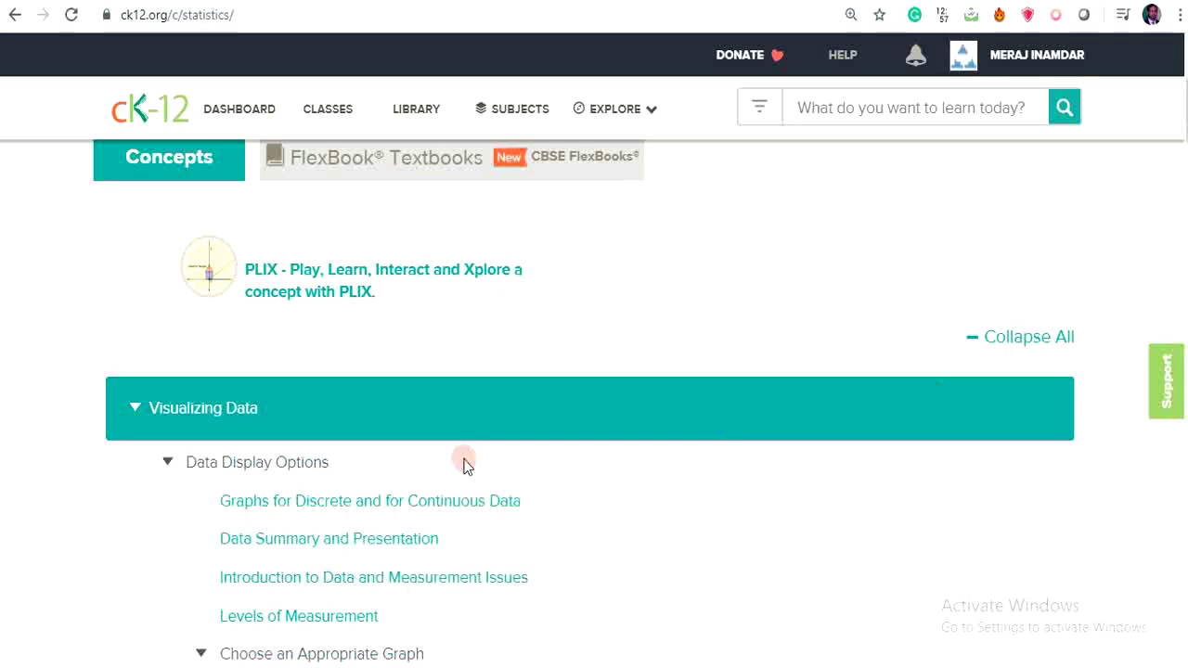
# - Examine the expanded Statistics topics from Visualizing Data through Statistical Inference
pyautogui.scroll(-12, 466, 466)
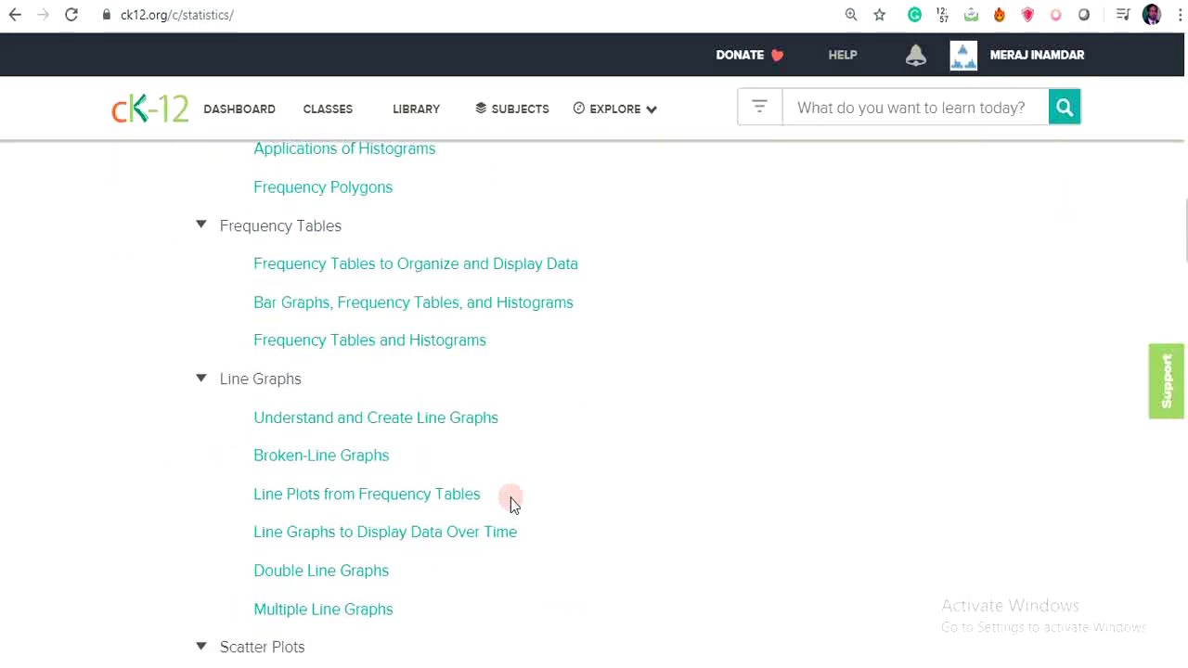
pyautogui.scroll(-4, 511, 501)
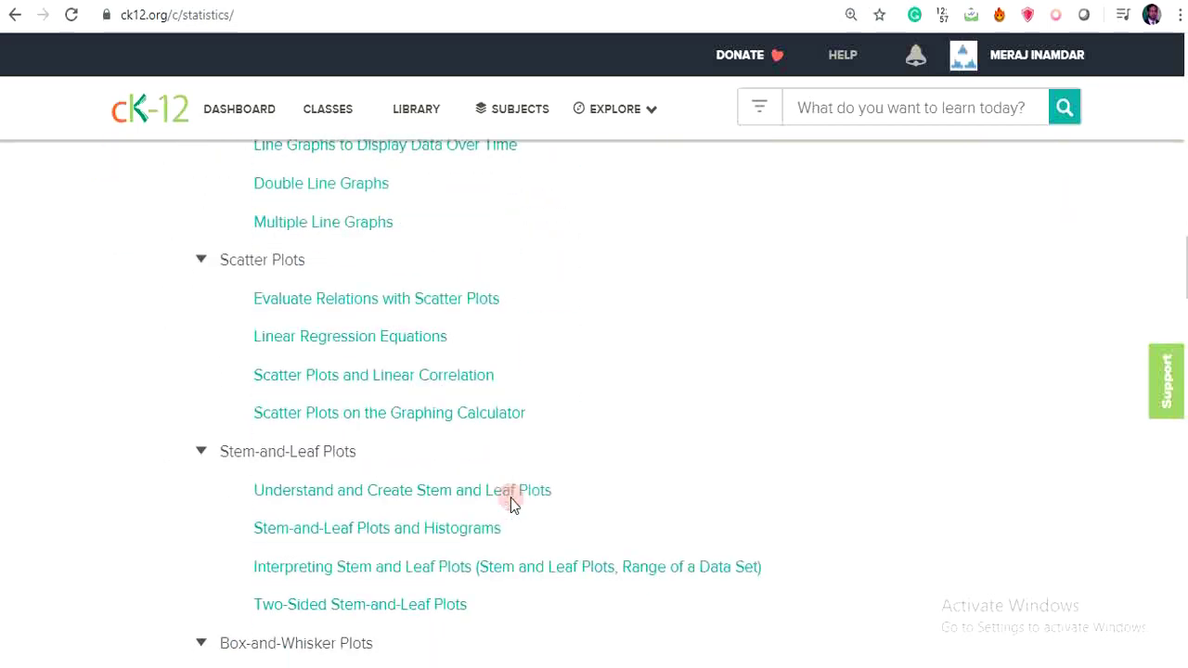
pyautogui.scroll(-6, 511, 502)
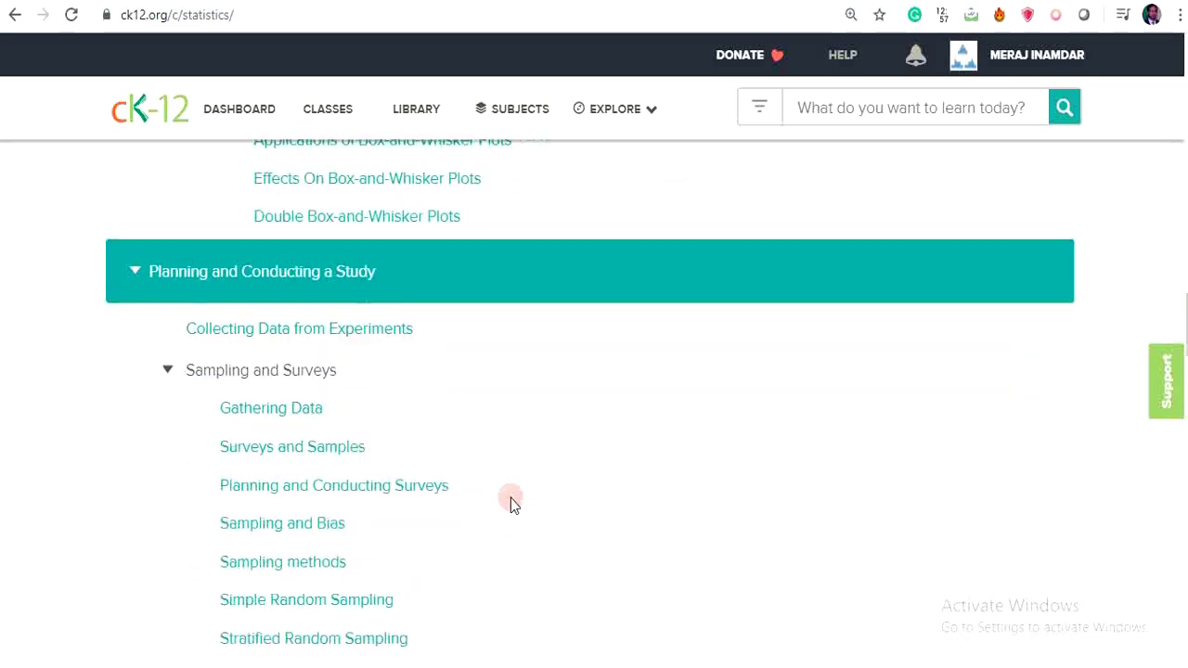
pyautogui.scroll(-1, 510, 501)
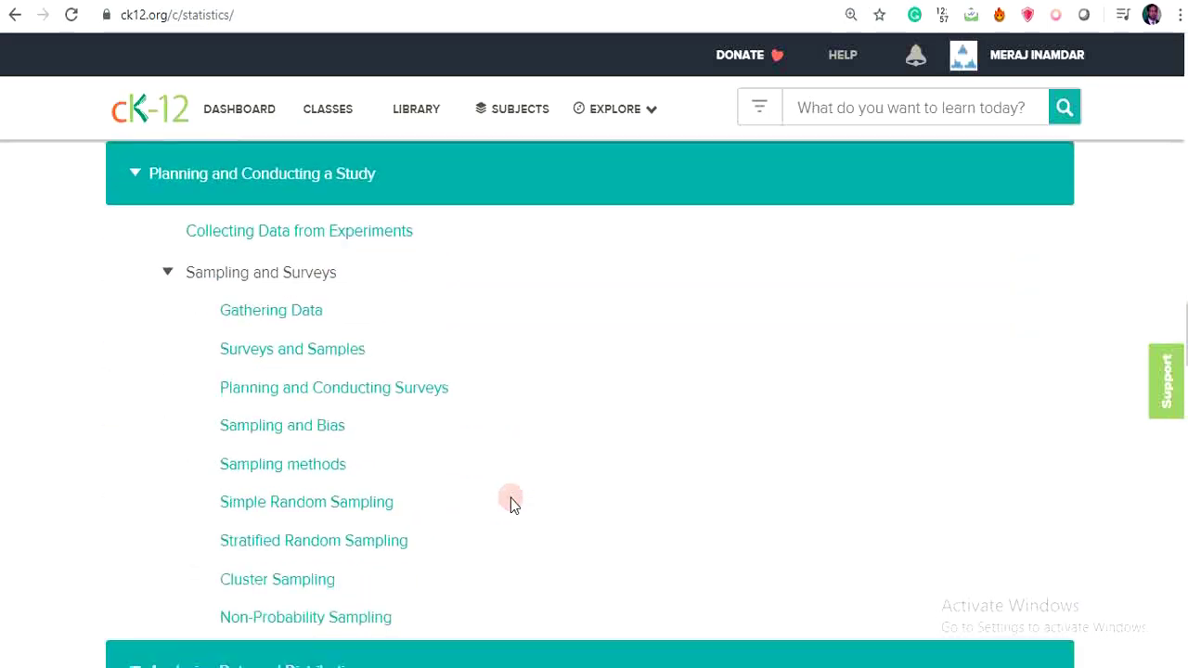
pyautogui.scroll(-1, 514, 502)
pyautogui.scroll(-3, 513, 503)
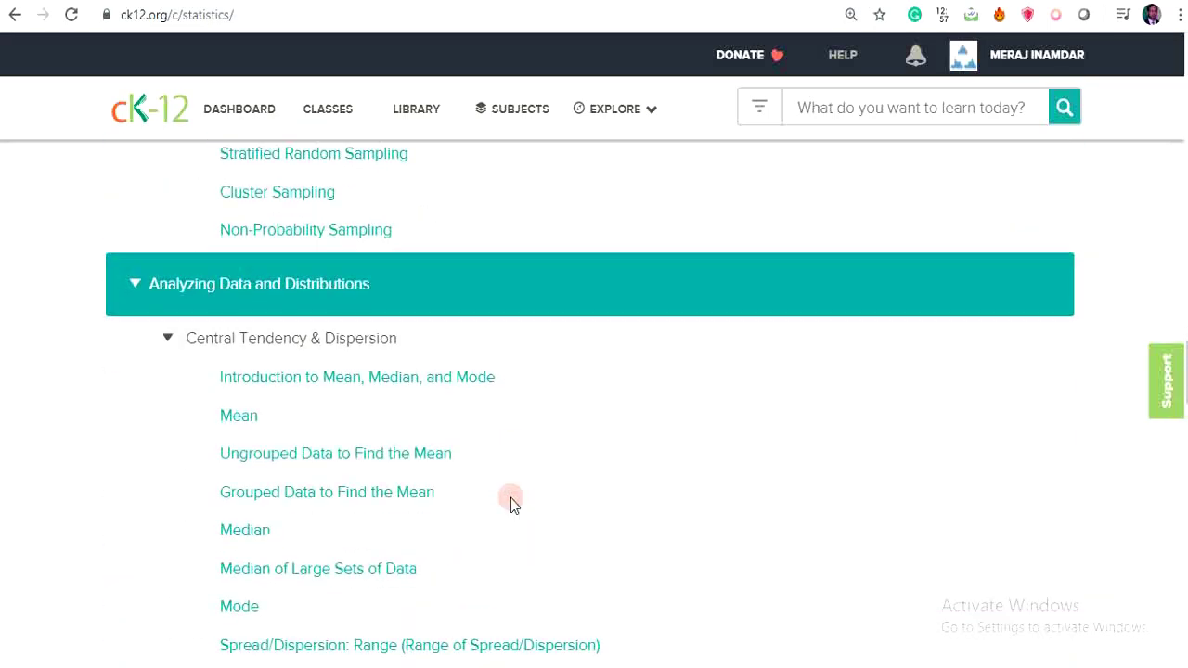
pyautogui.scroll(-7, 514, 502)
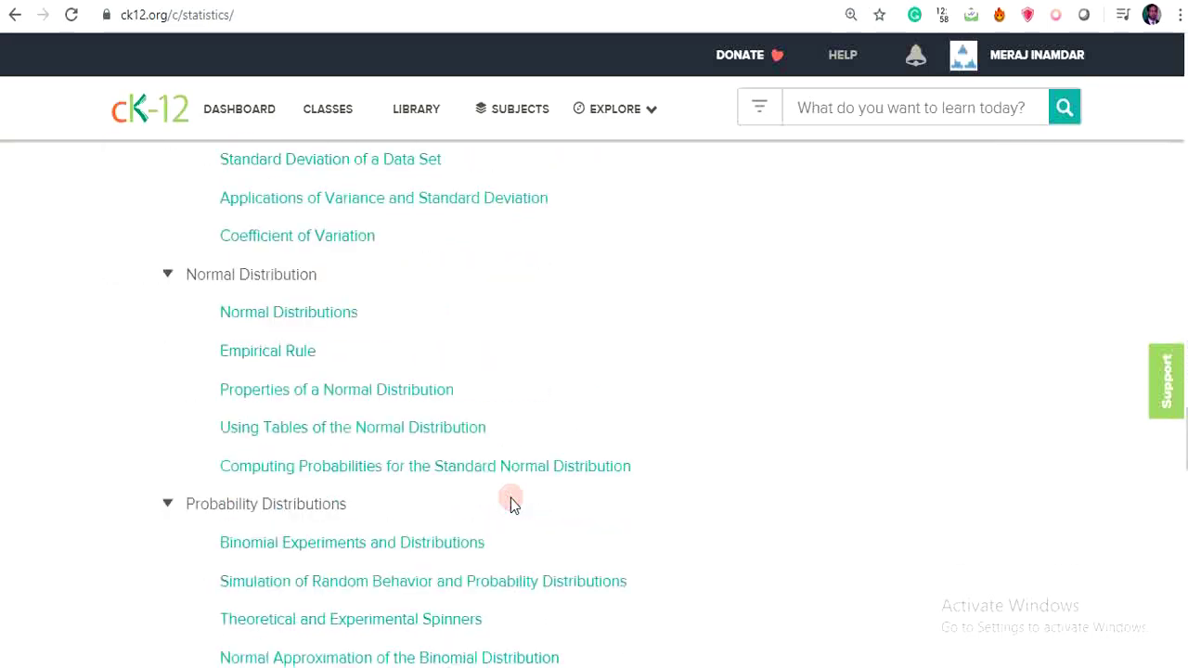
pyautogui.scroll(-1, 513, 502)
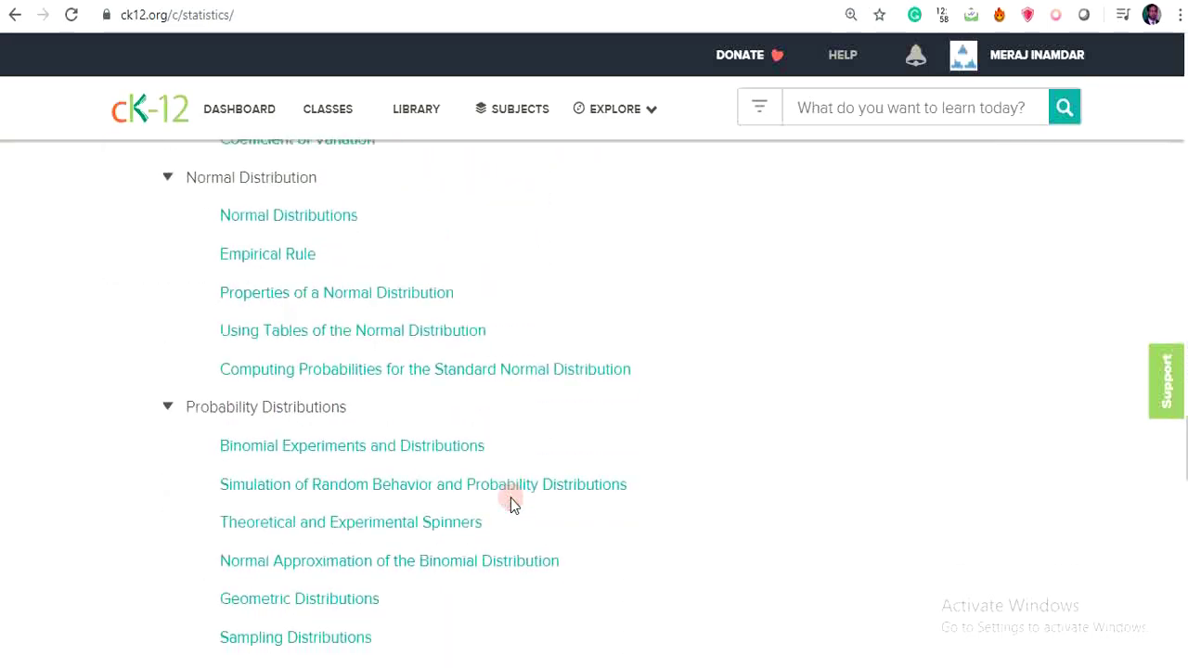
pyautogui.scroll(-11, 514, 502)
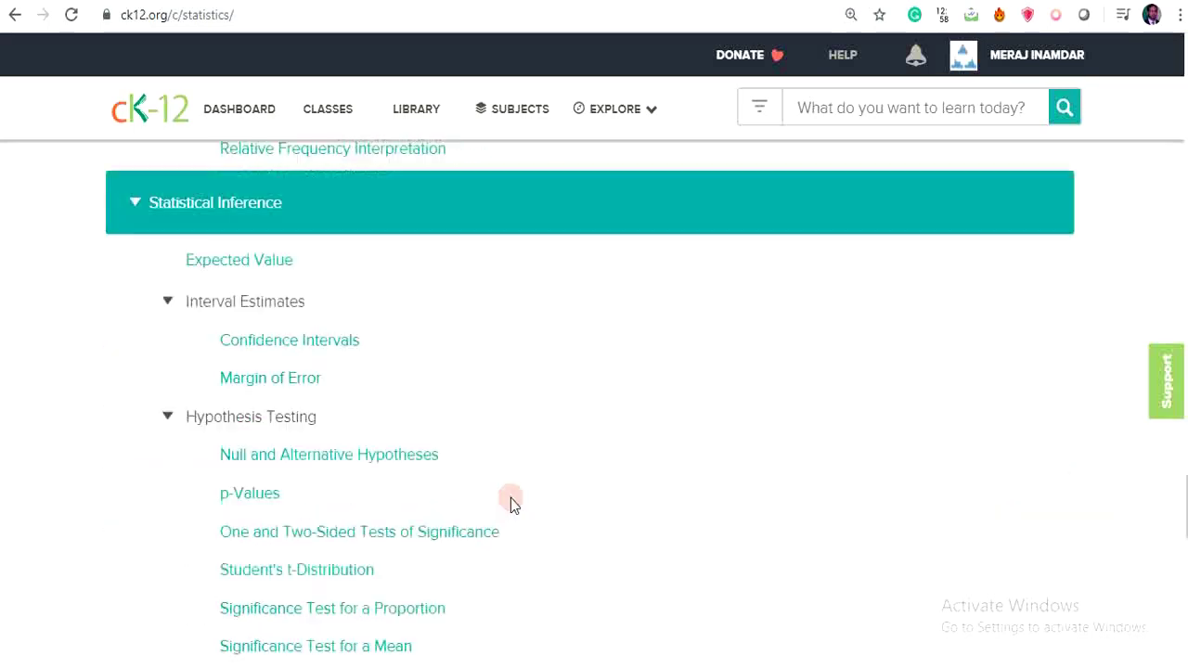
pyautogui.scroll(-4, 513, 502)
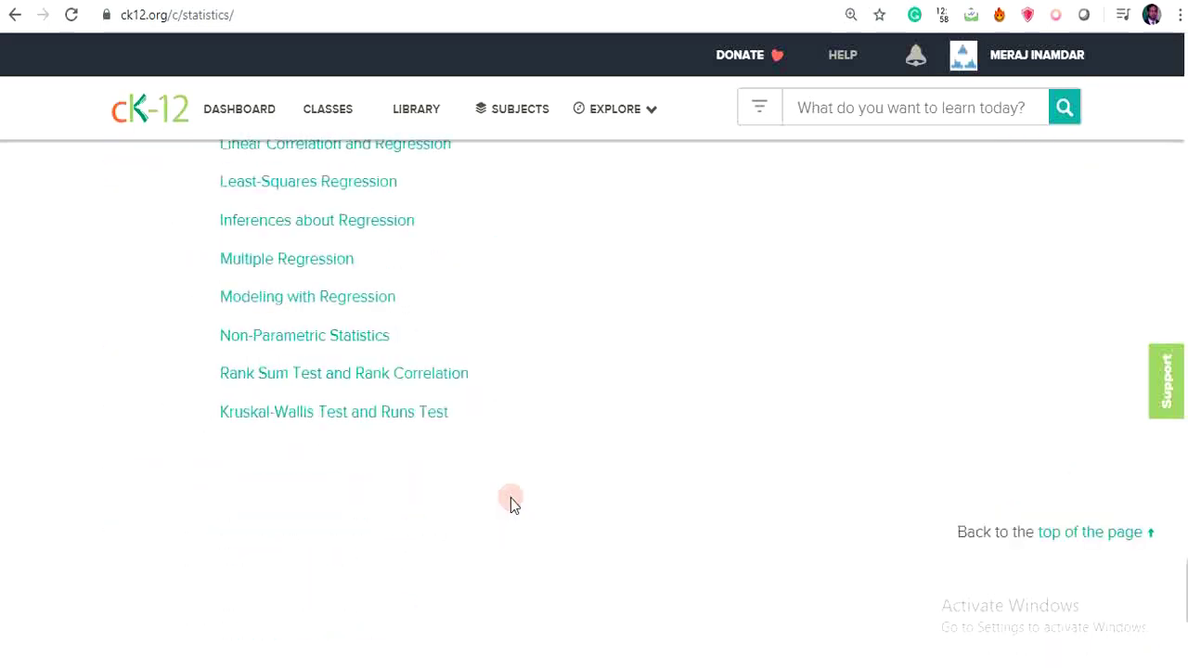
# - Open the Normal Distributions topic and look over its CK-12 reading, PLIX and video content
pyautogui.scroll(2, 514, 503)
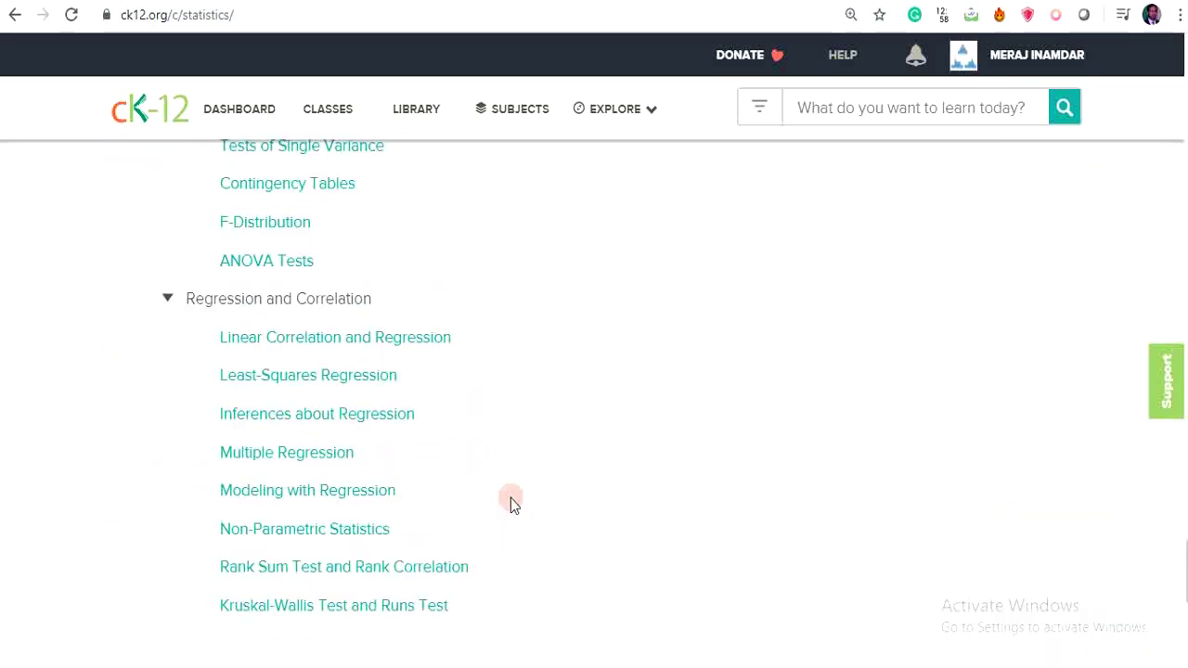
pyautogui.scroll(2, 512, 500)
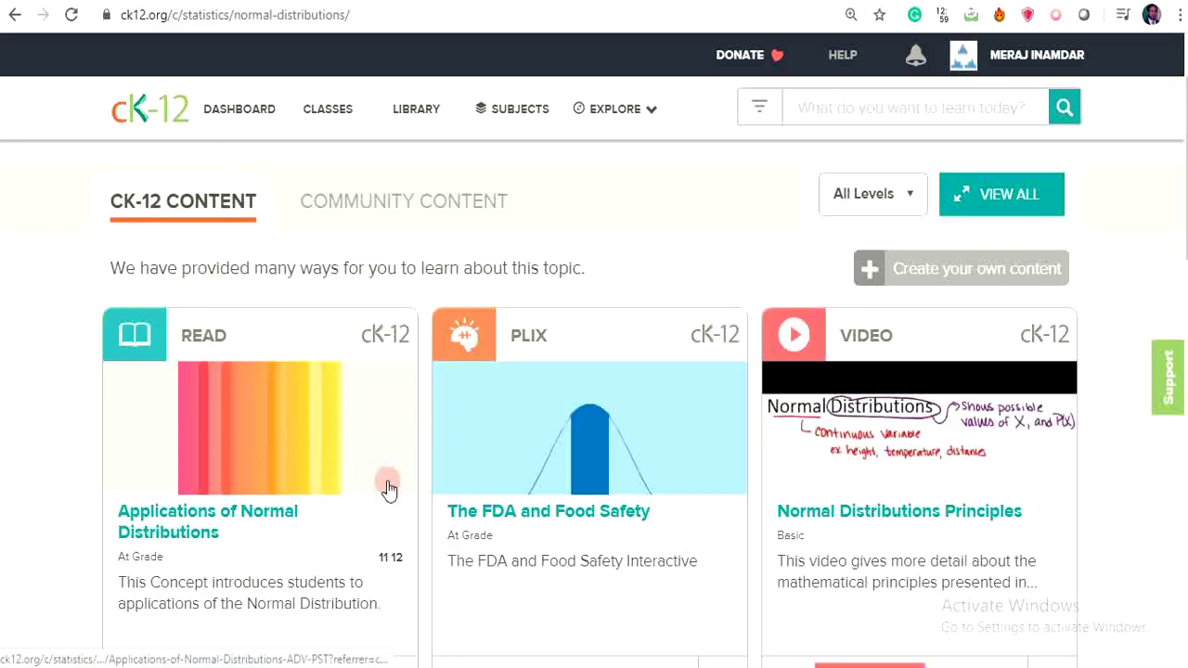
pyautogui.scroll(-2, 313, 501)
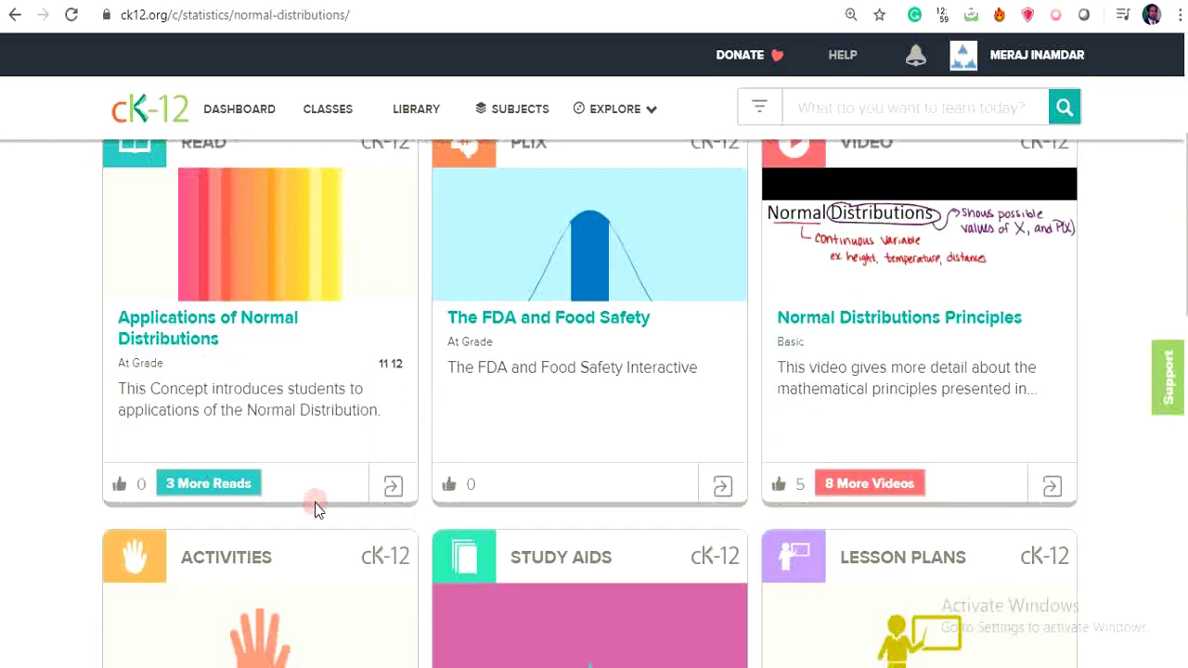
# - Open The FDA and Food Safety PLIX interactive and move the curve's red point to about 2σ
pyautogui.scroll(-3, 314, 509)
pyautogui.scroll(-3, 315, 509)
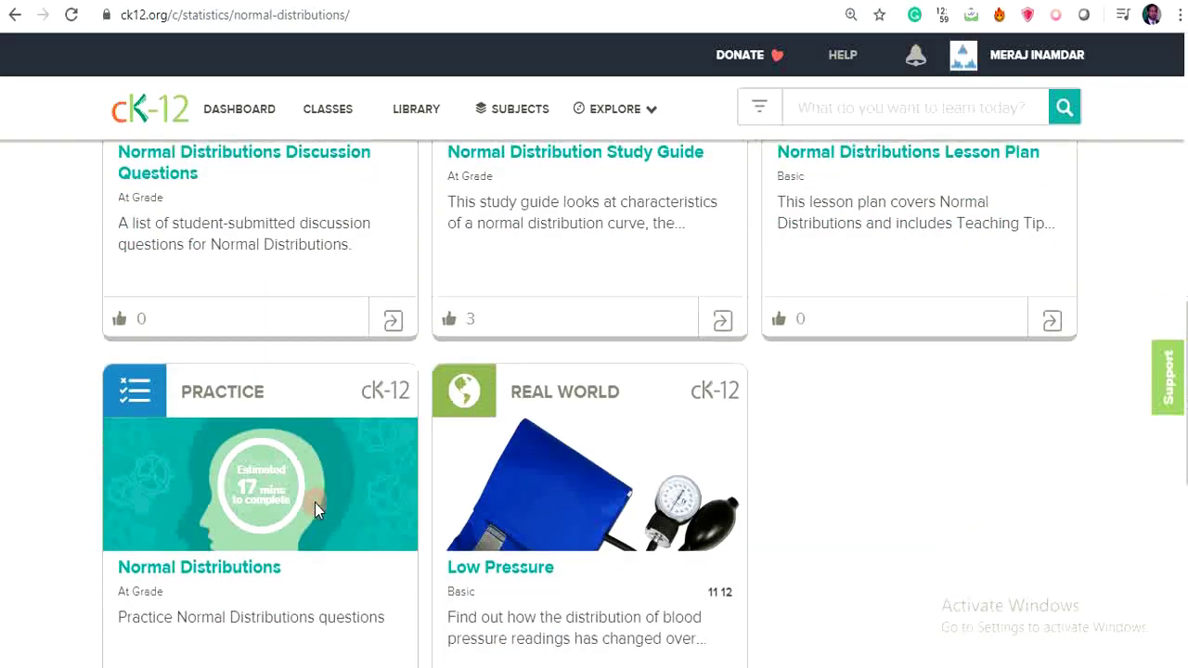
pyautogui.scroll(7, 315, 502)
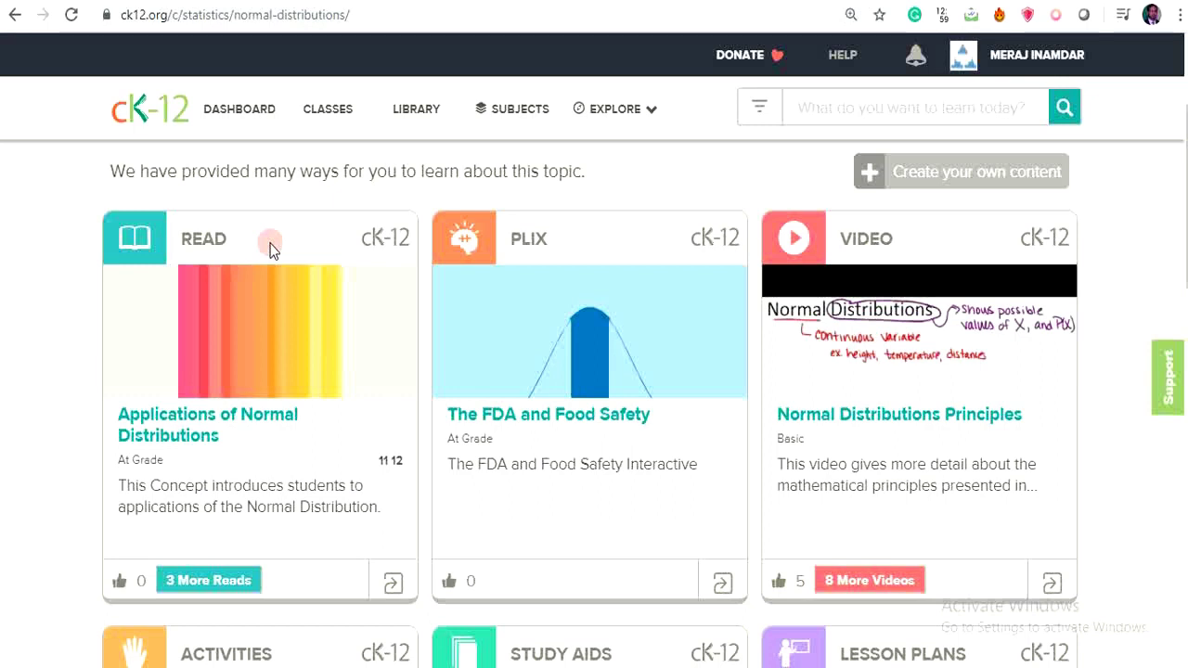
pyautogui.click(639, 422)
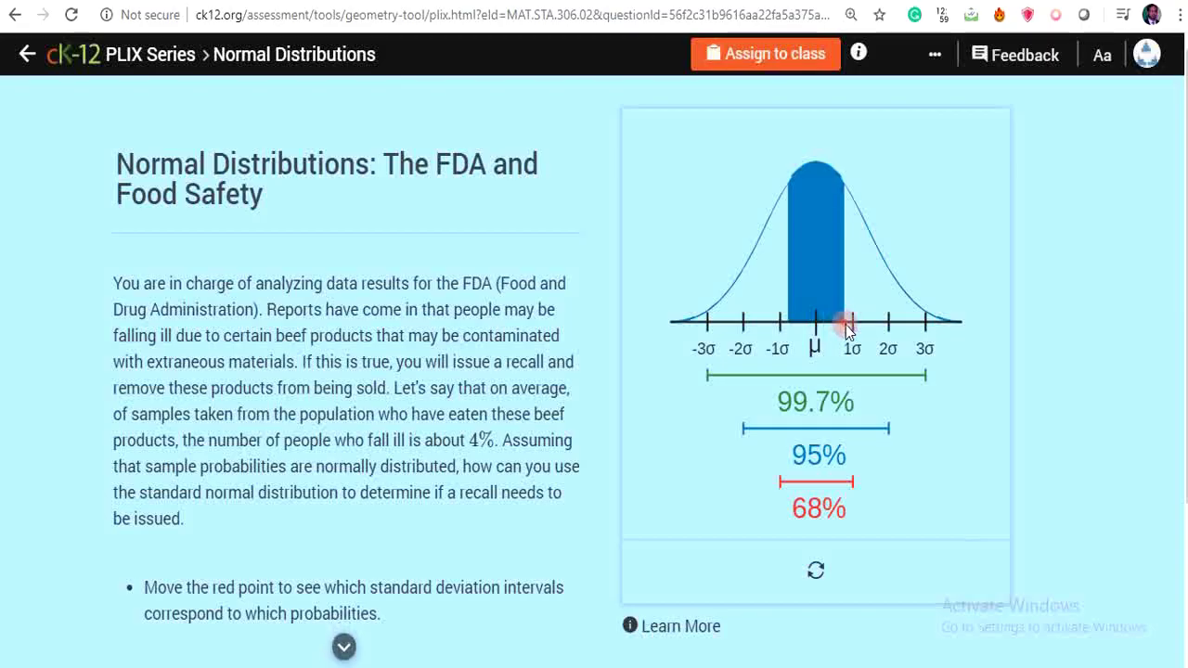
pyautogui.moveTo(843, 325); pyautogui.dragTo(894, 318)
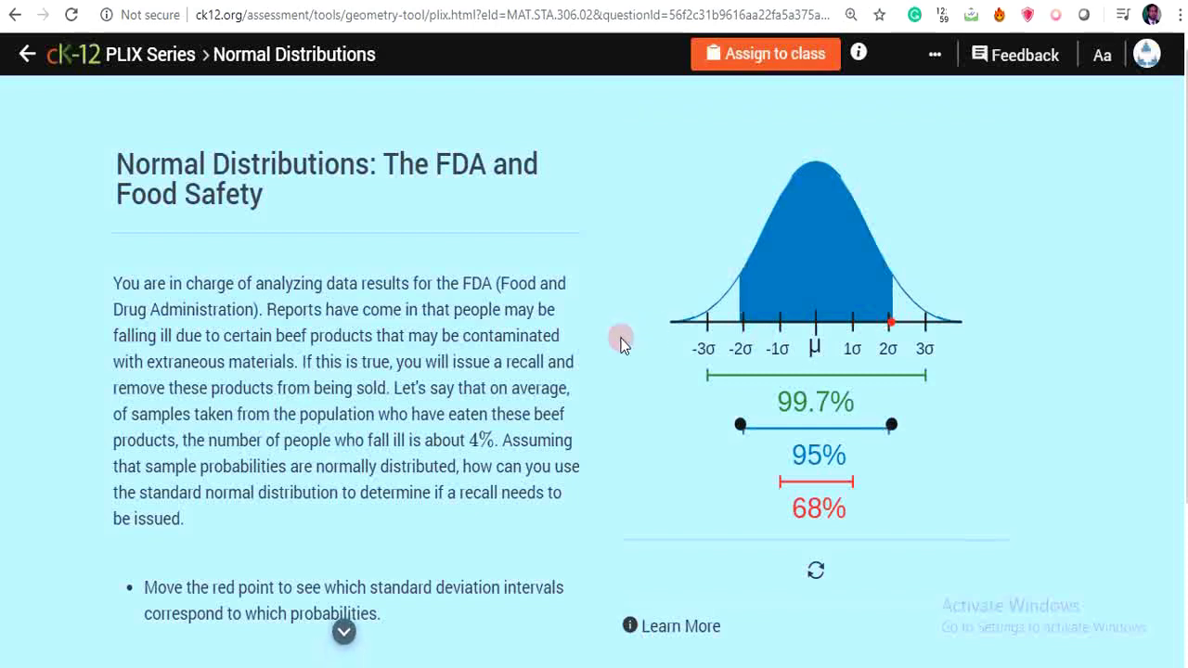
pyautogui.scroll(-3, 621, 343)
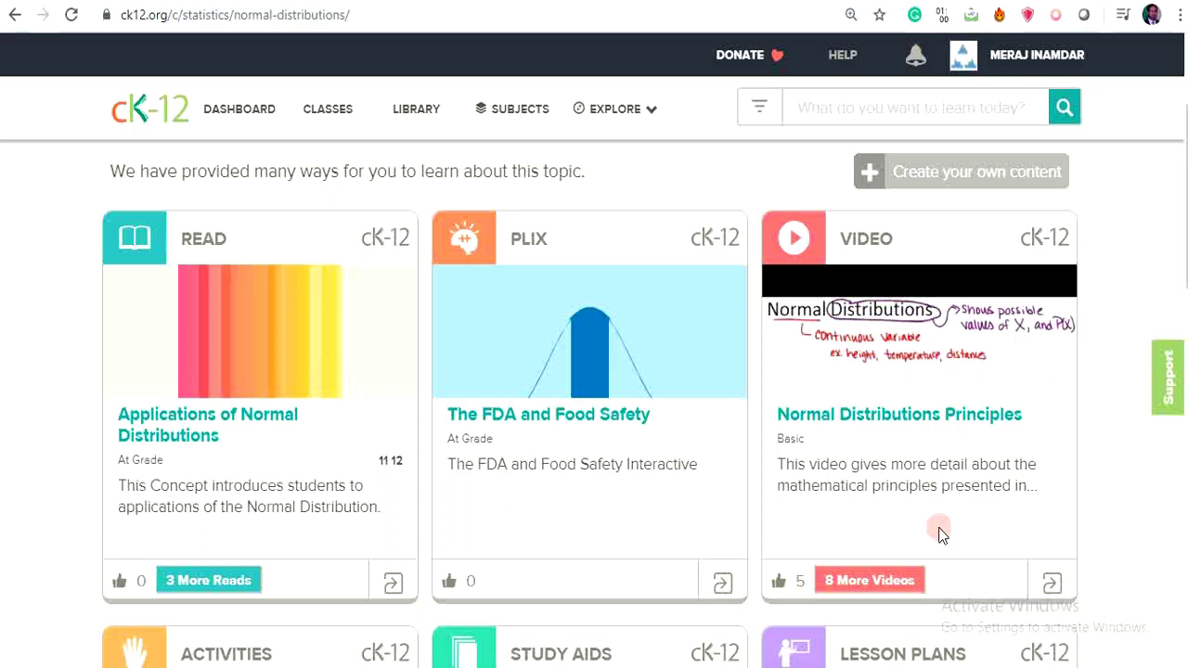
# - Open the Normal Distributions Lesson Plan in Word and read it from the standards through Differentiated Instruction
pyautogui.scroll(-1, 939, 528)
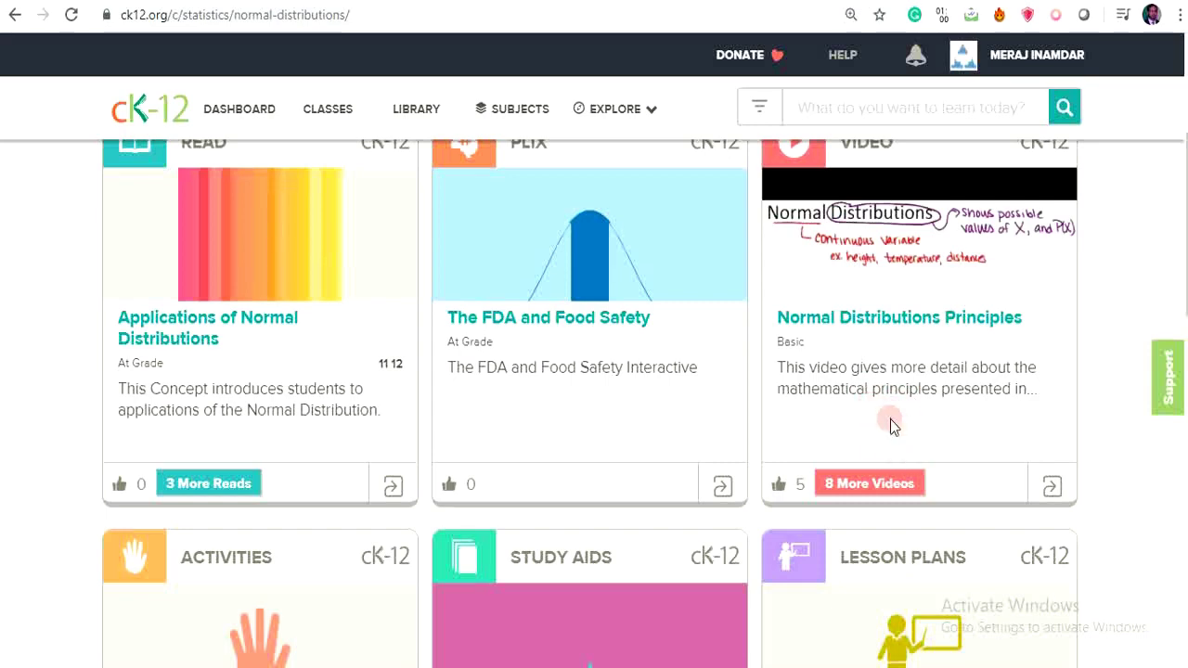
pyautogui.scroll(-2, 375, 555)
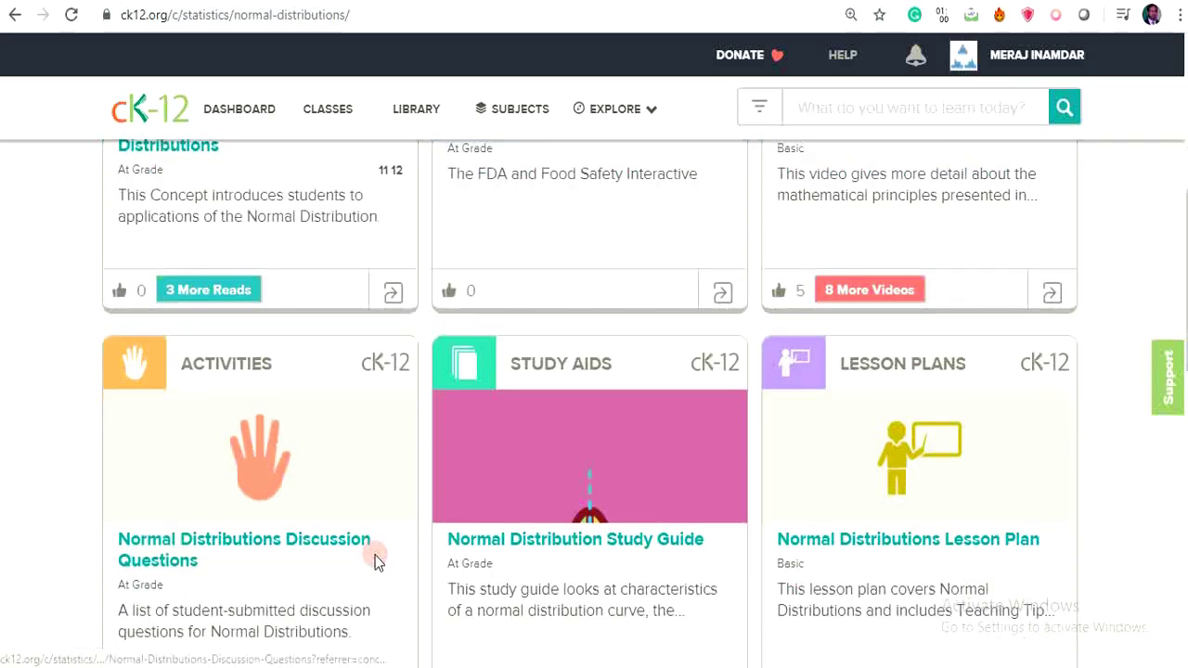
pyautogui.scroll(-1, 223, 583)
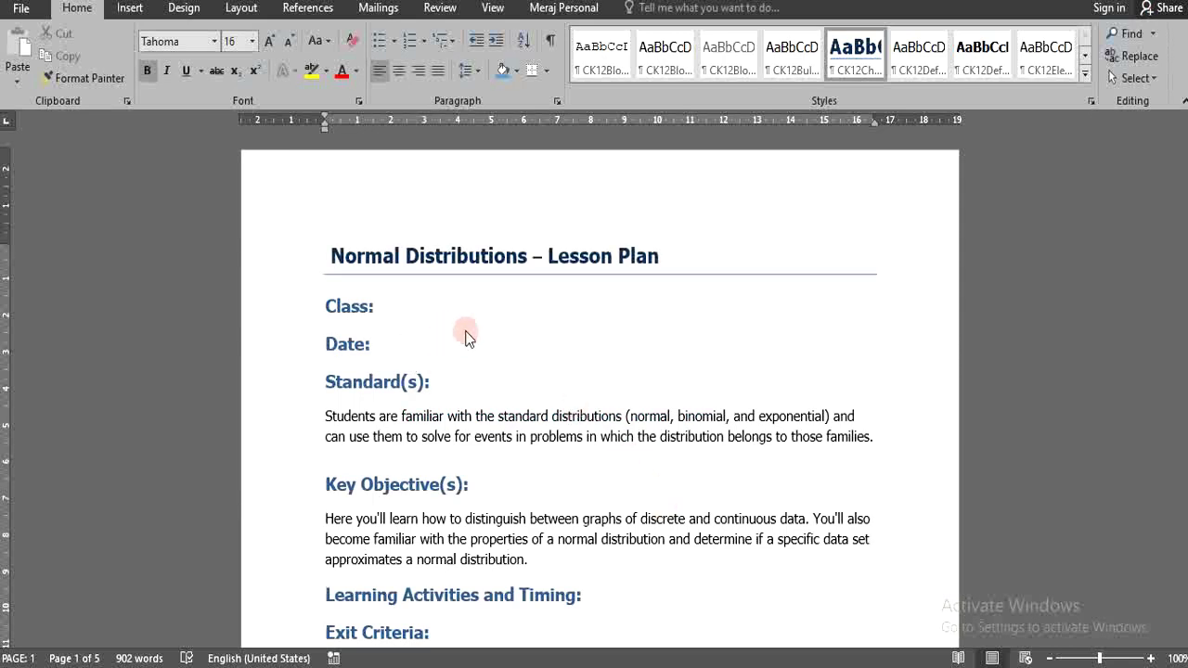
pyautogui.scroll(-8, 467, 336)
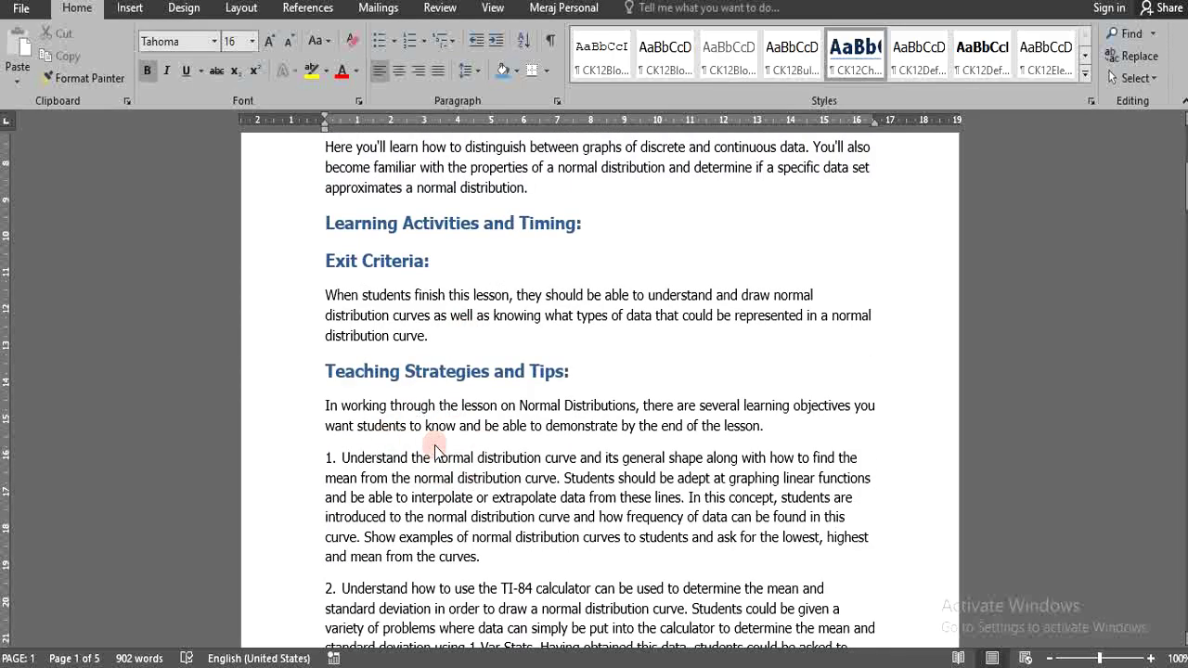
pyautogui.scroll(-3, 433, 451)
pyautogui.scroll(-9, 434, 449)
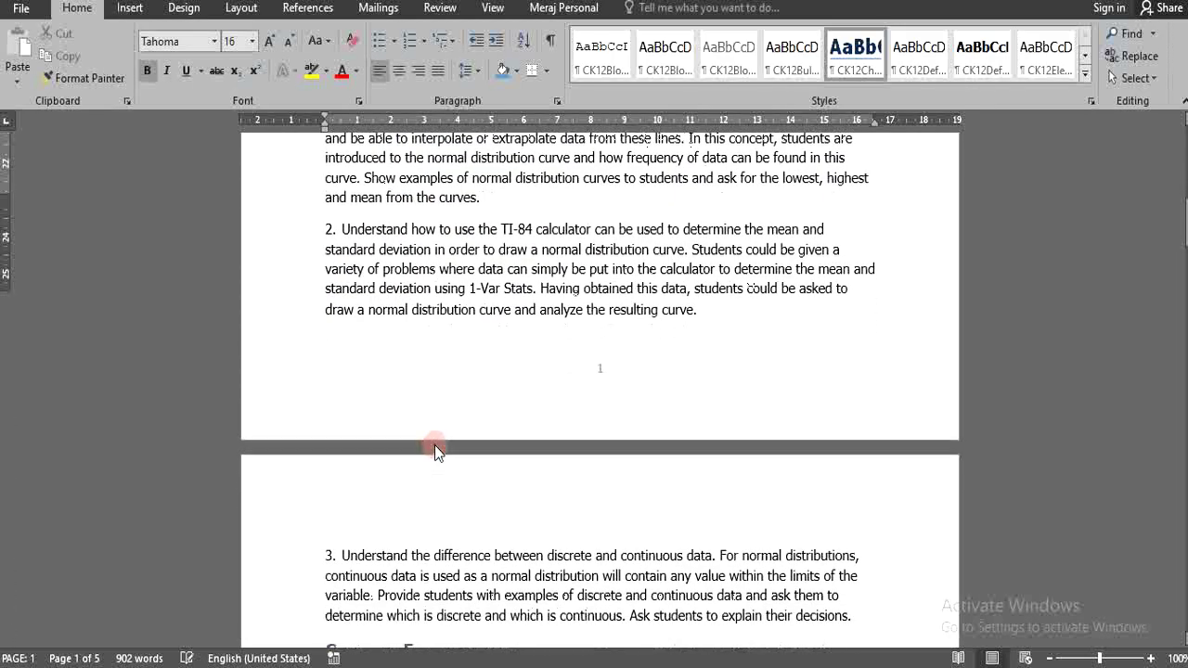
pyautogui.scroll(-5, 400, 517)
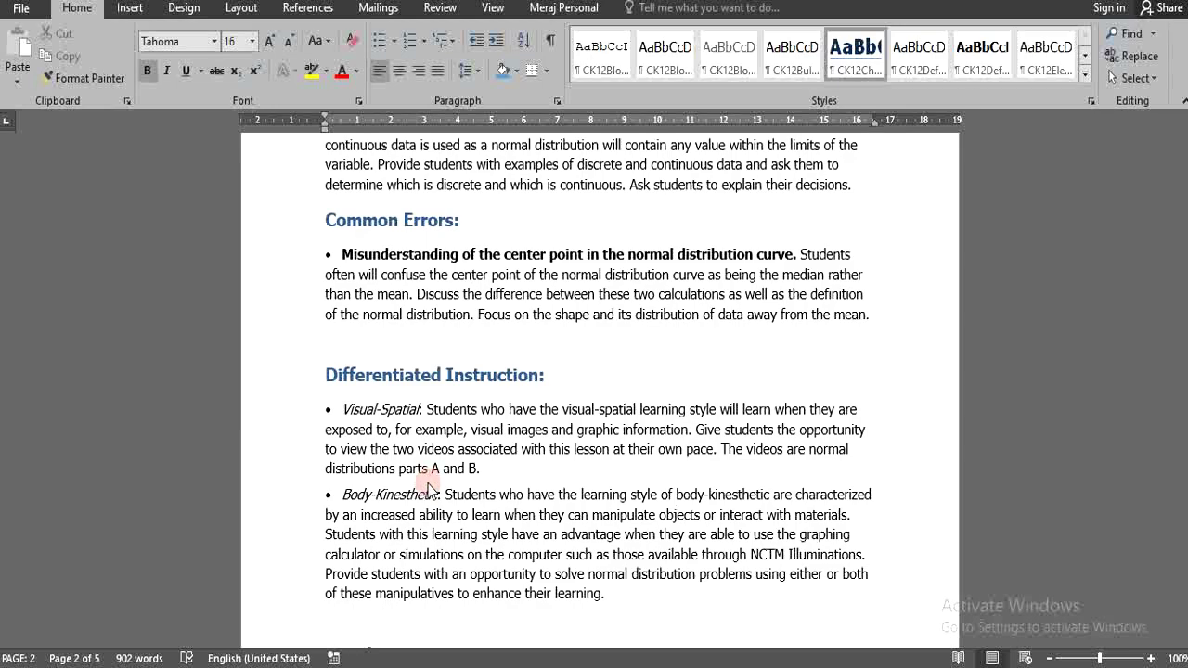
pyautogui.scroll(-4, 430, 492)
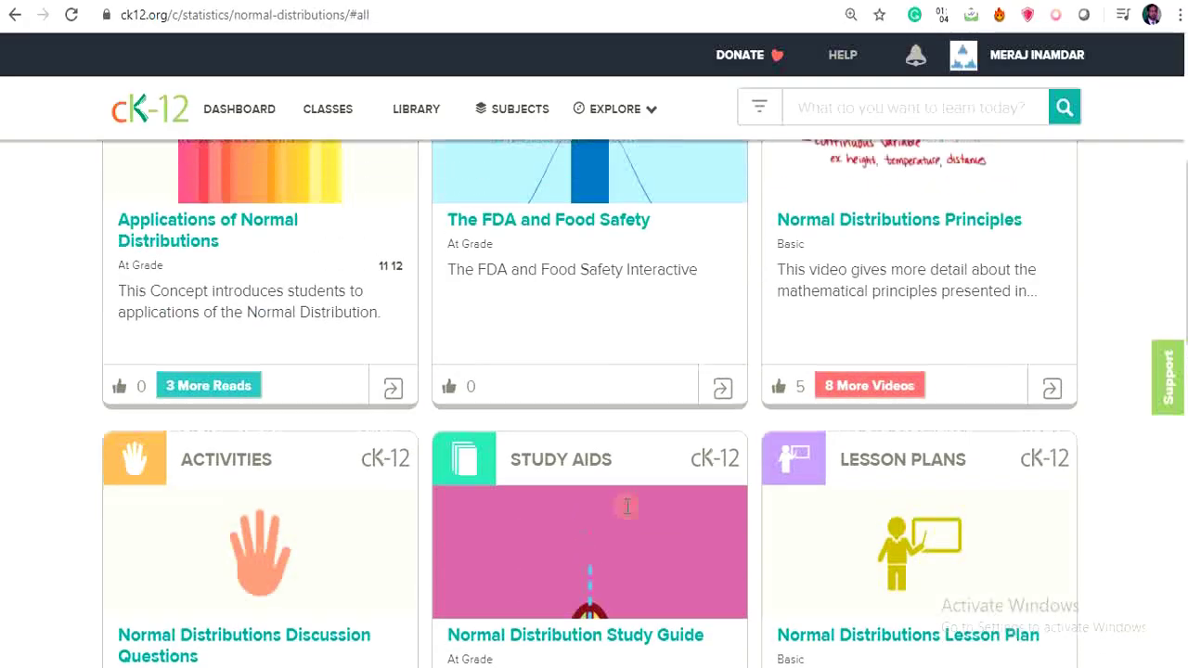
# - Return to the Normal Distributions resources in the browser and open the Low Pressure real-world example in a new tab
pyautogui.scroll(4, 626, 504)
pyautogui.scroll(2, 627, 506)
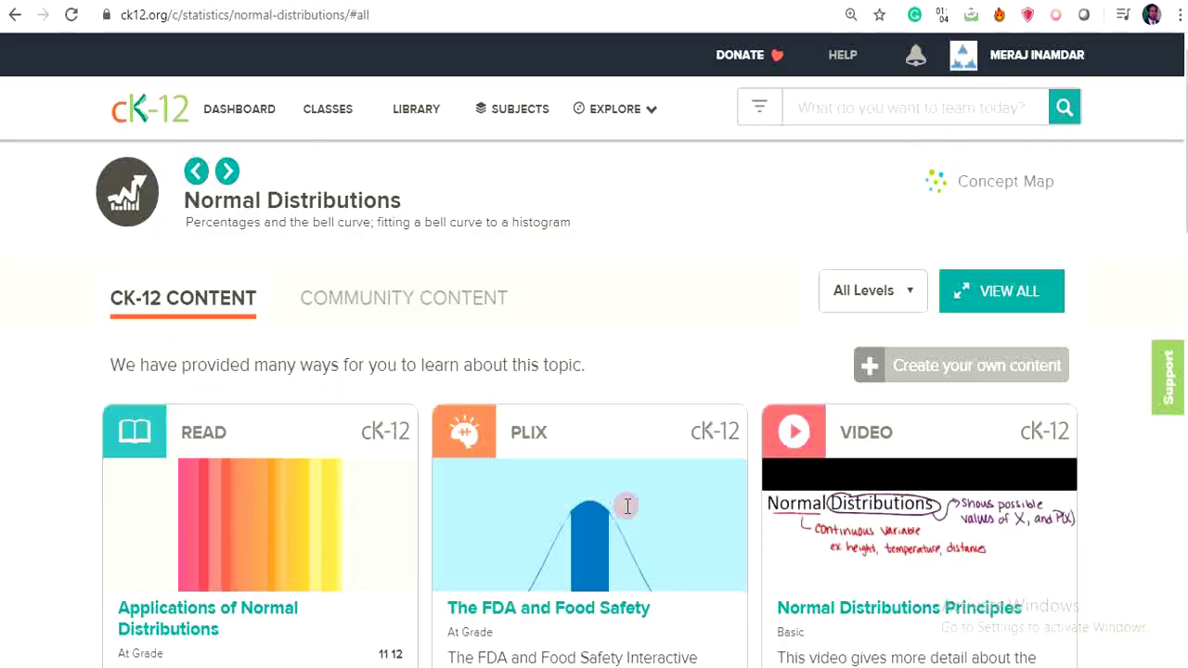
pyautogui.scroll(-6, 628, 506)
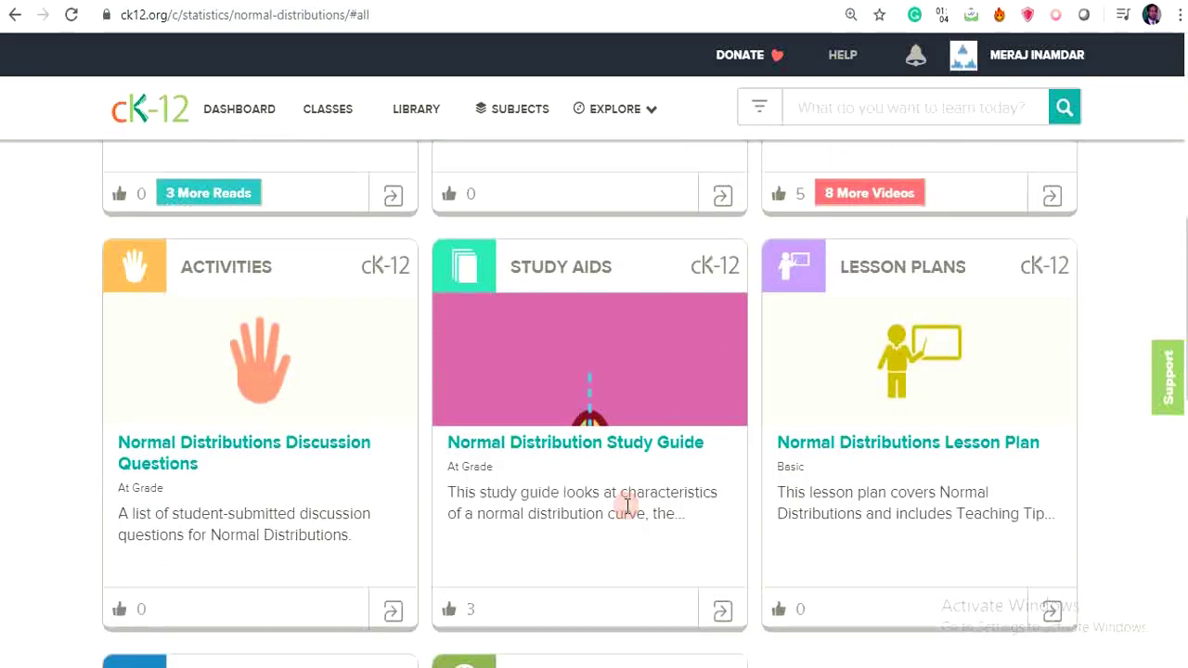
pyautogui.scroll(-3, 628, 506)
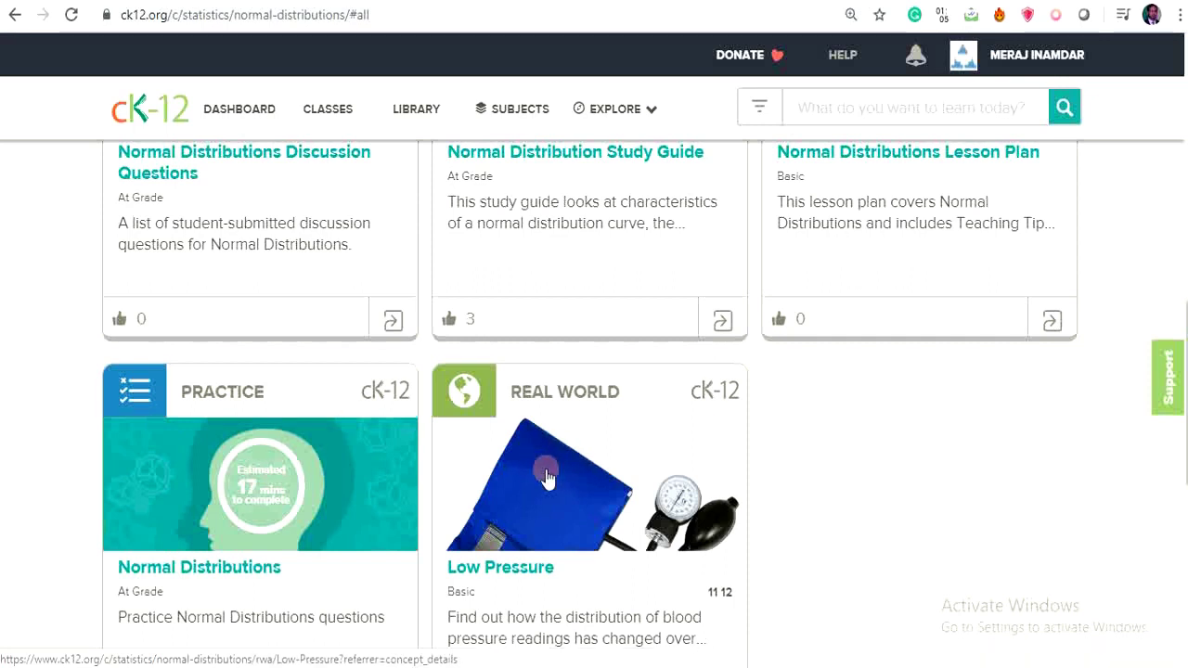
pyautogui.scroll(-1, 548, 476)
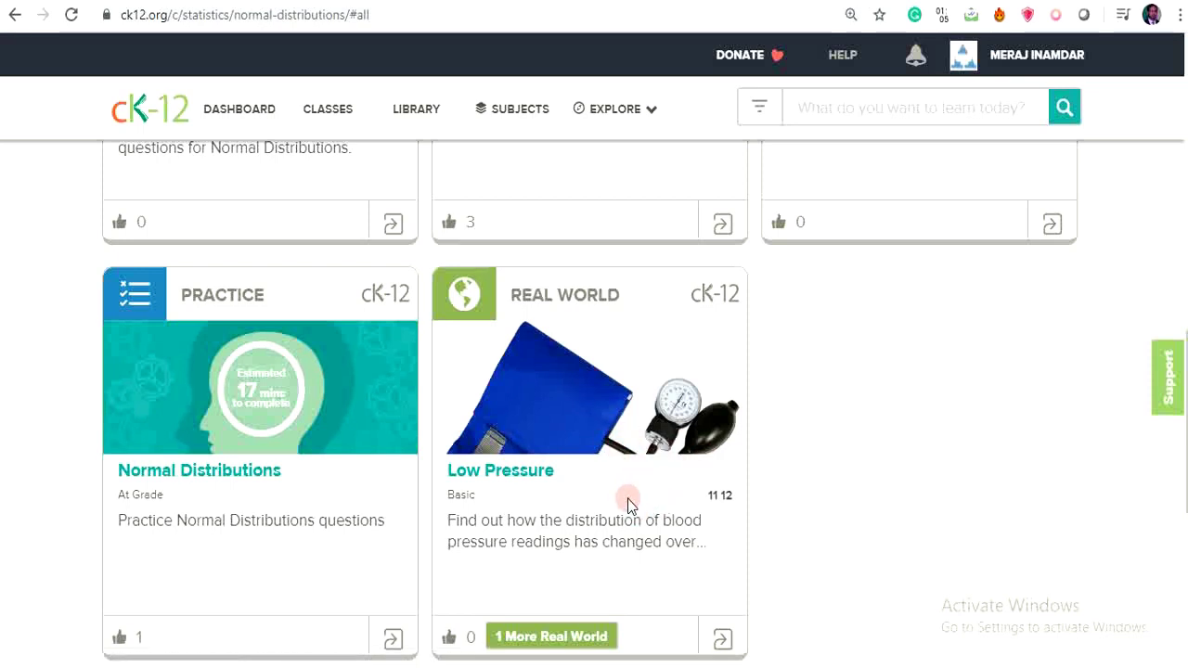
pyautogui.rightClick(532, 478)
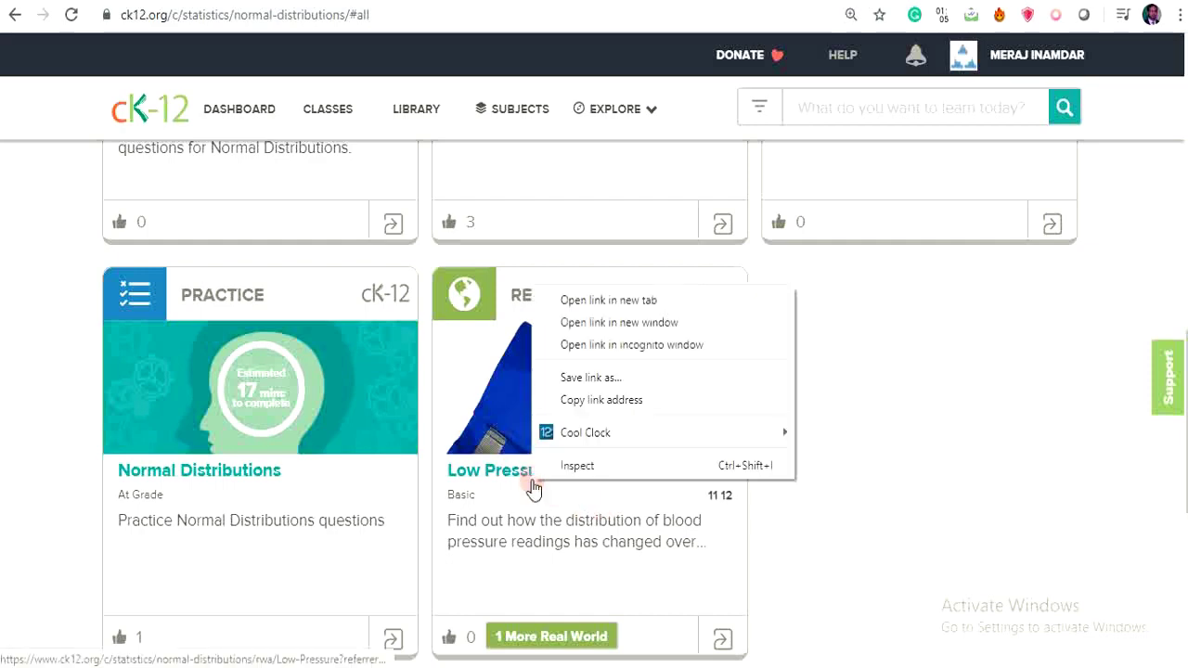
pyautogui.click(607, 299)
pyautogui.scroll(-8, 697, 347)
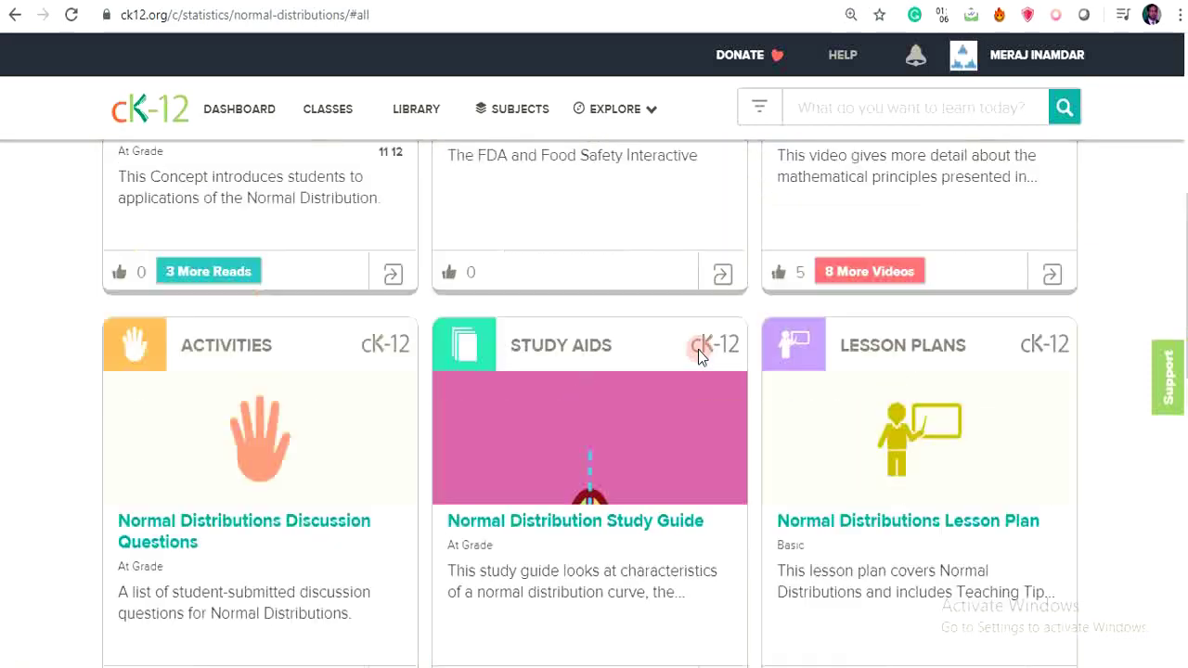
# - Open the teacher's class dashboard and look through the list of hidden classes
pyautogui.scroll(1, 464, 278)
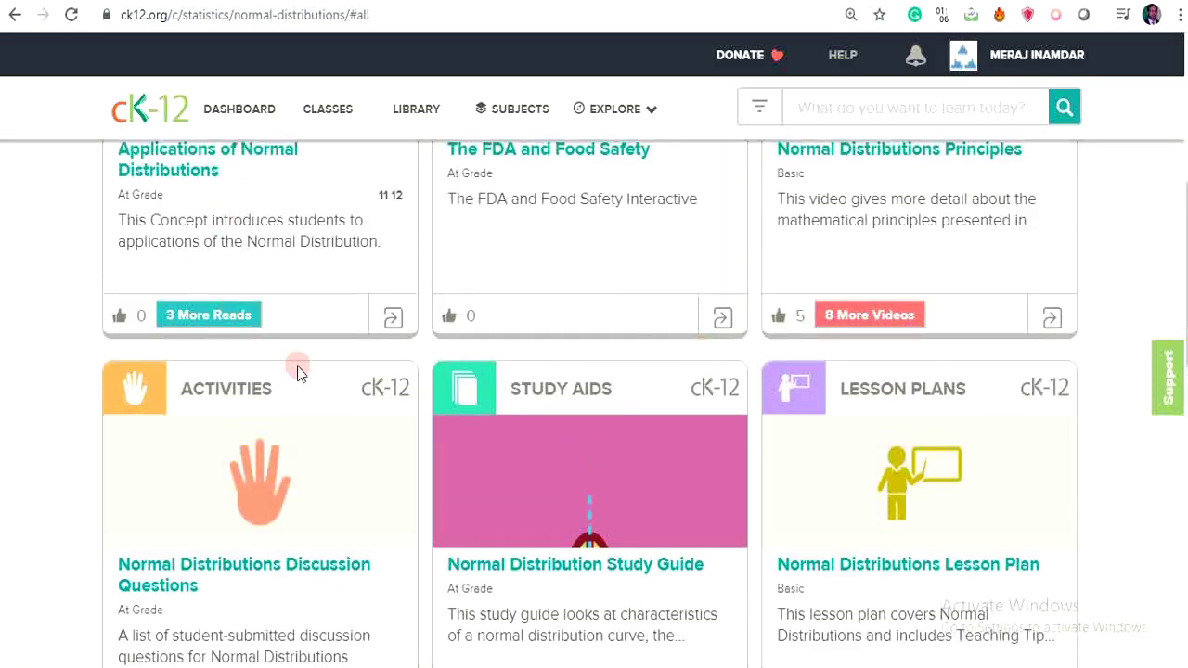
pyautogui.scroll(2, 332, 305)
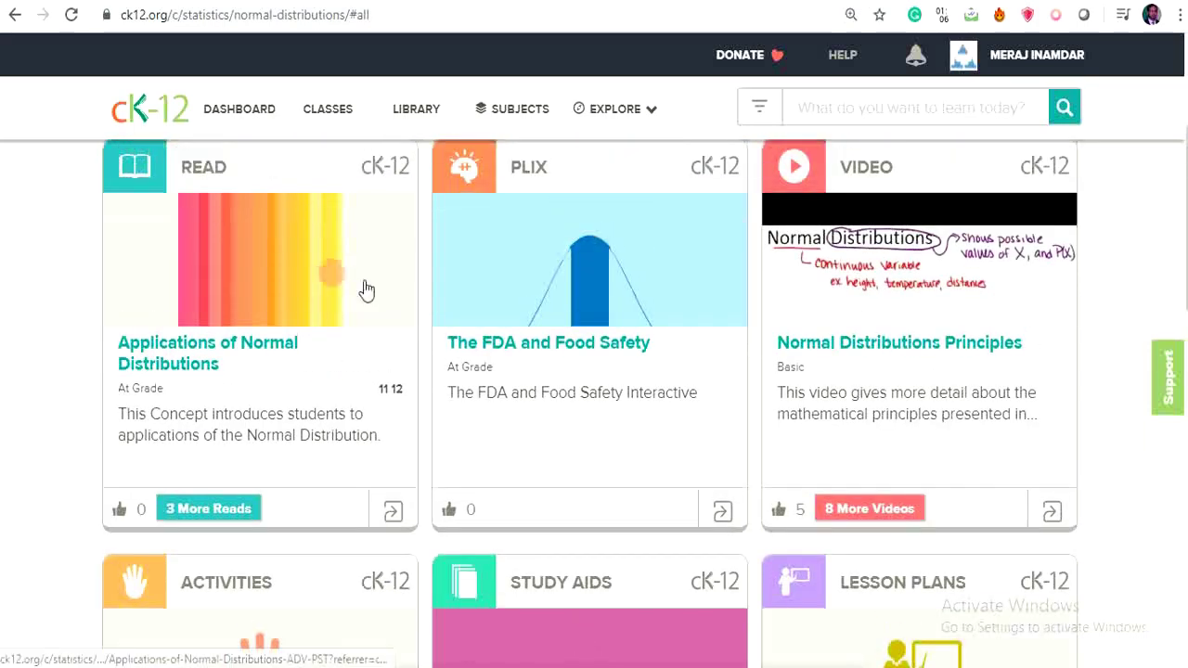
pyautogui.scroll(-1, 365, 297)
pyautogui.scroll(2, 427, 185)
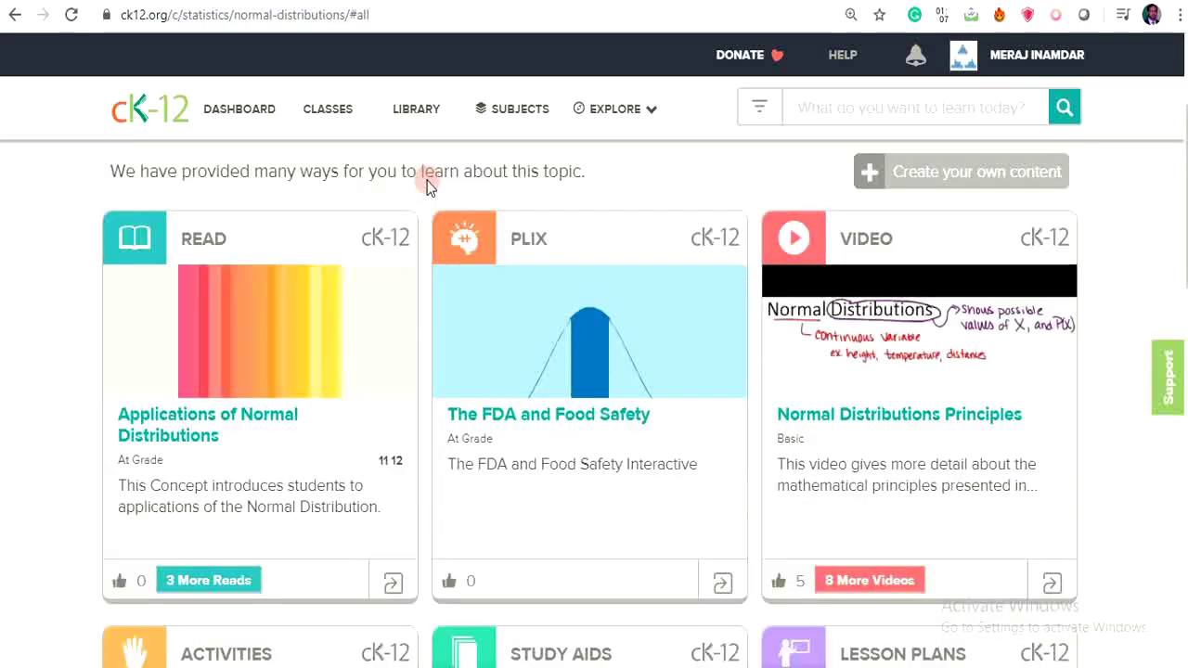
pyautogui.click(328, 125)
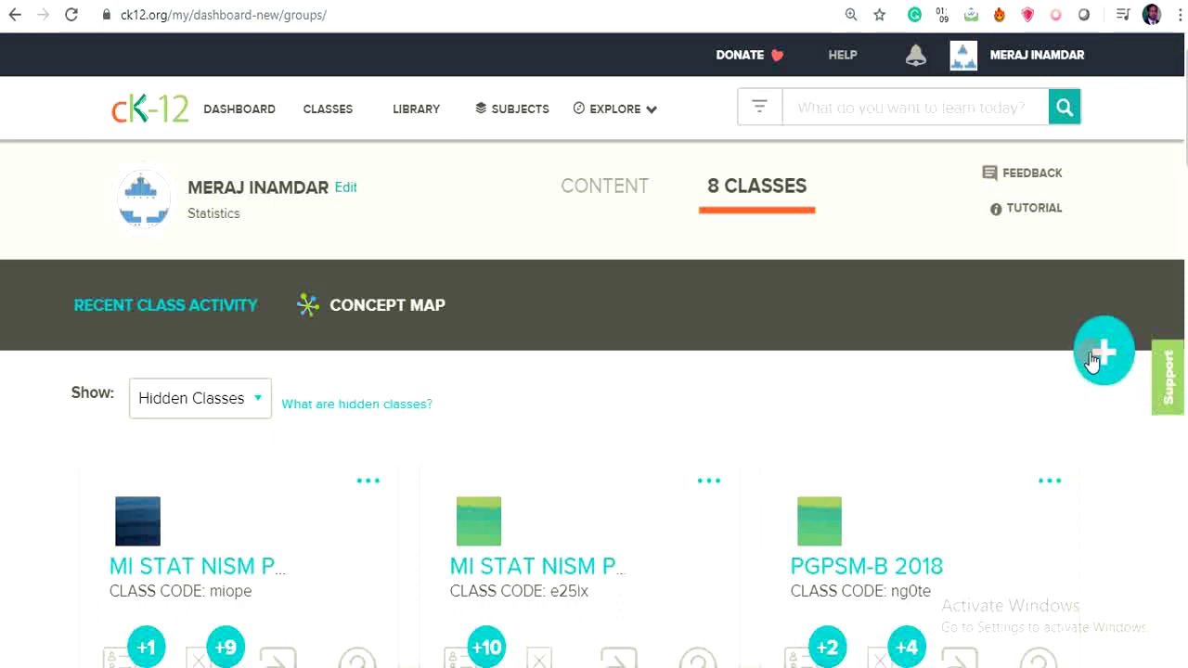
pyautogui.click(757, 361)
pyautogui.scroll(-1, 695, 375)
pyautogui.scroll(-5, 694, 375)
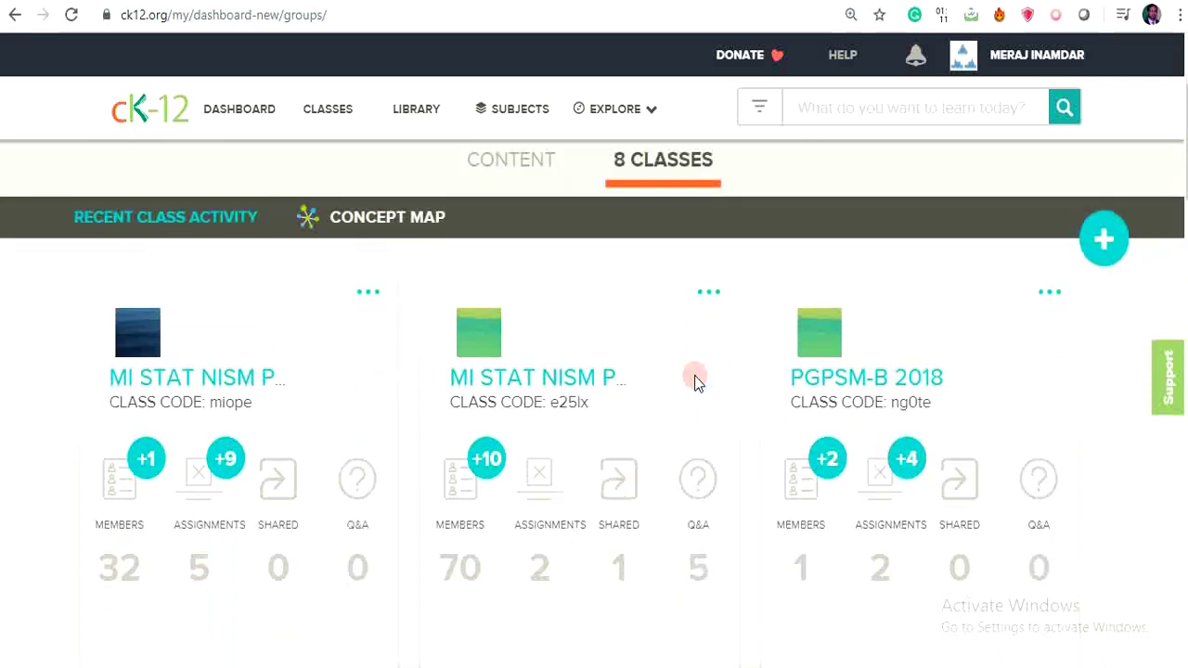
pyautogui.scroll(-10, 695, 375)
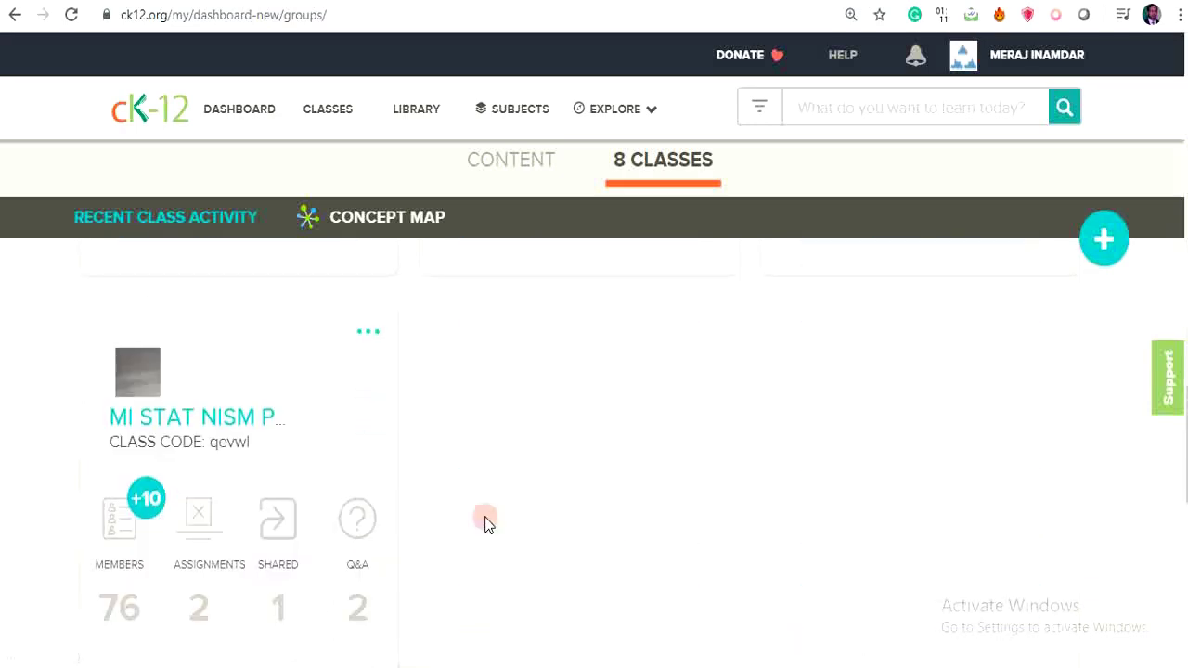
# - Filter the dashboard to Current Classes and open the NISM-PGDM-2019-21 class
pyautogui.scroll(10, 483, 520)
pyautogui.click(257, 308)
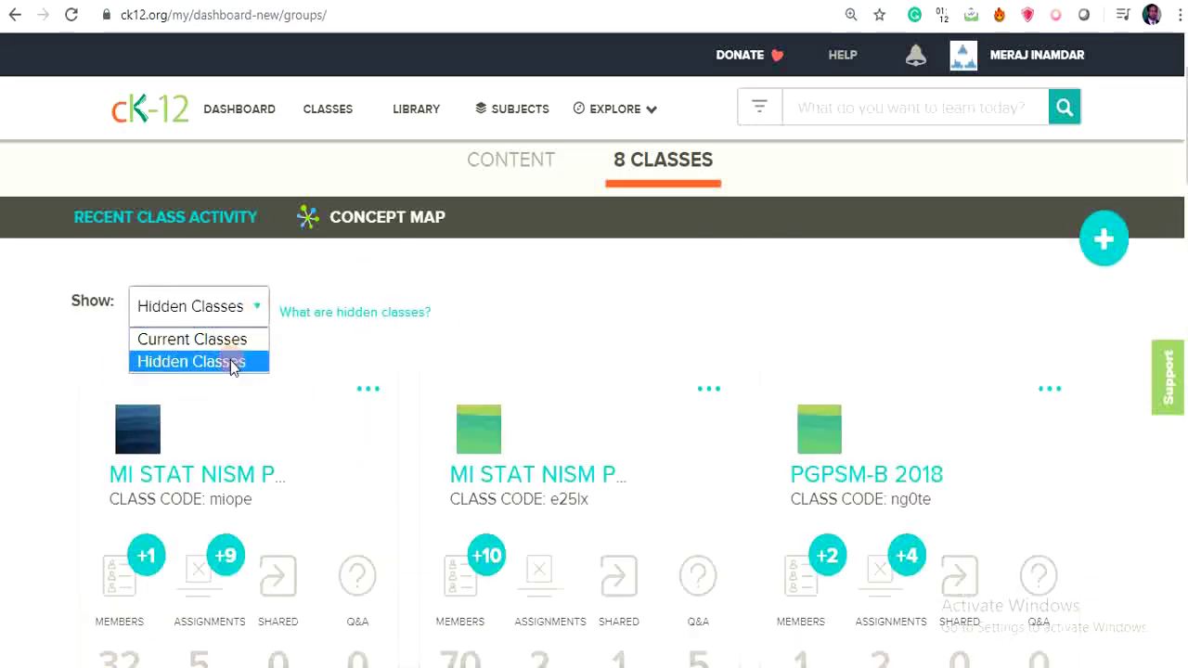
pyautogui.click(233, 339)
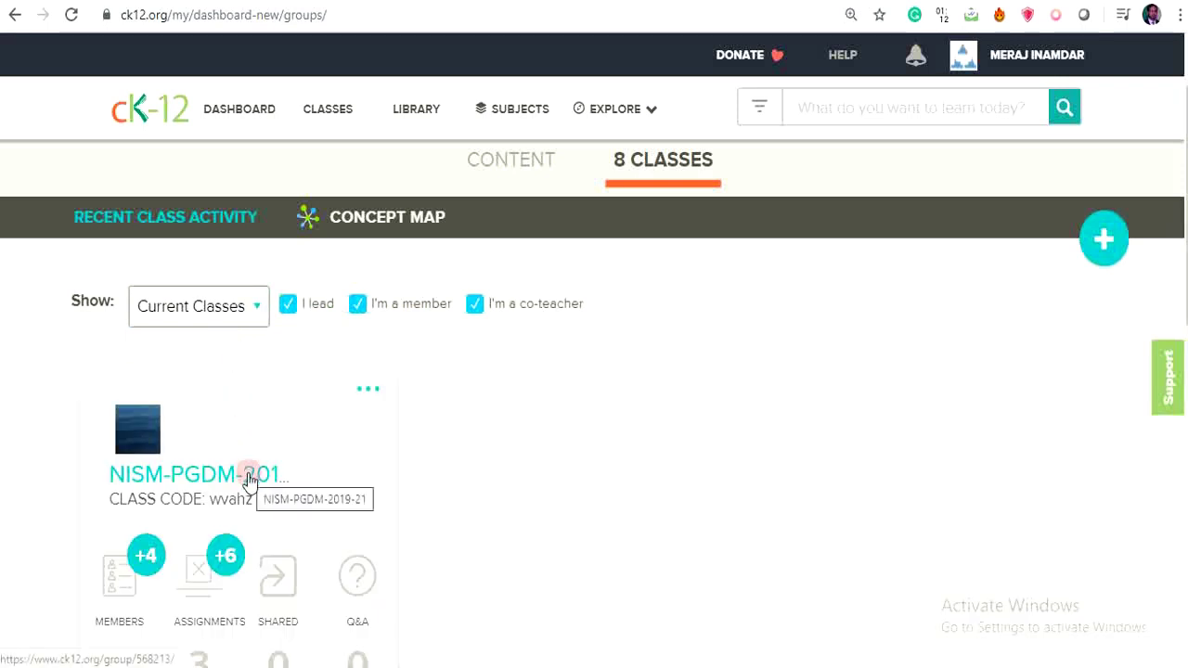
pyautogui.scroll(-2, 249, 478)
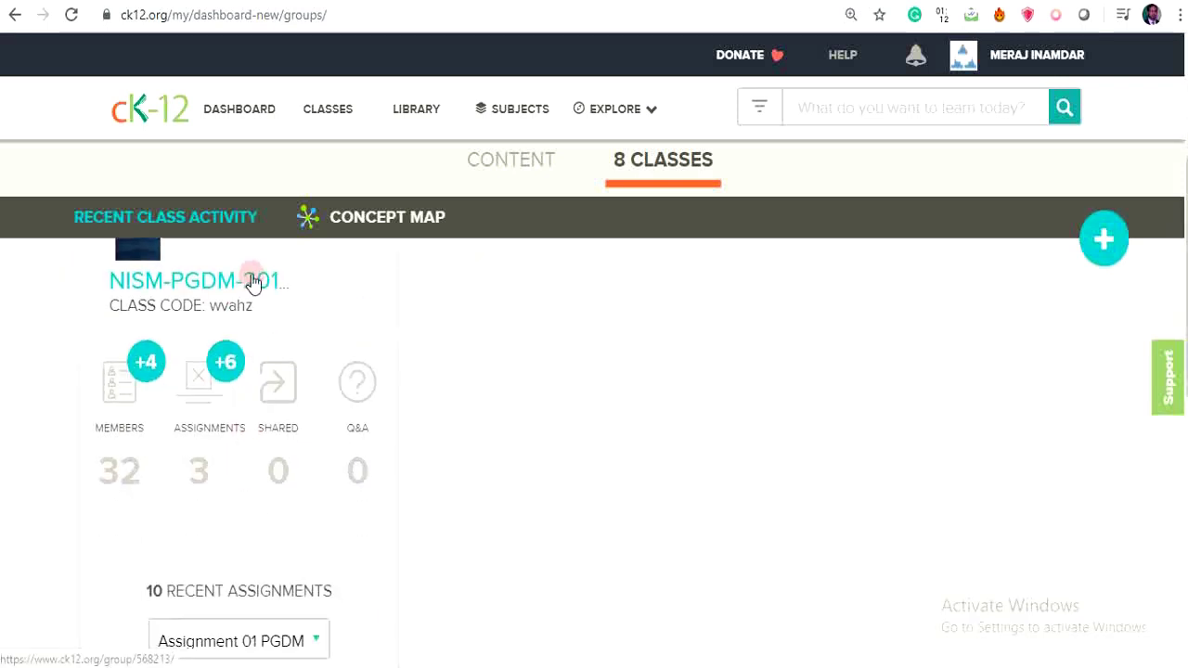
pyautogui.click(252, 279)
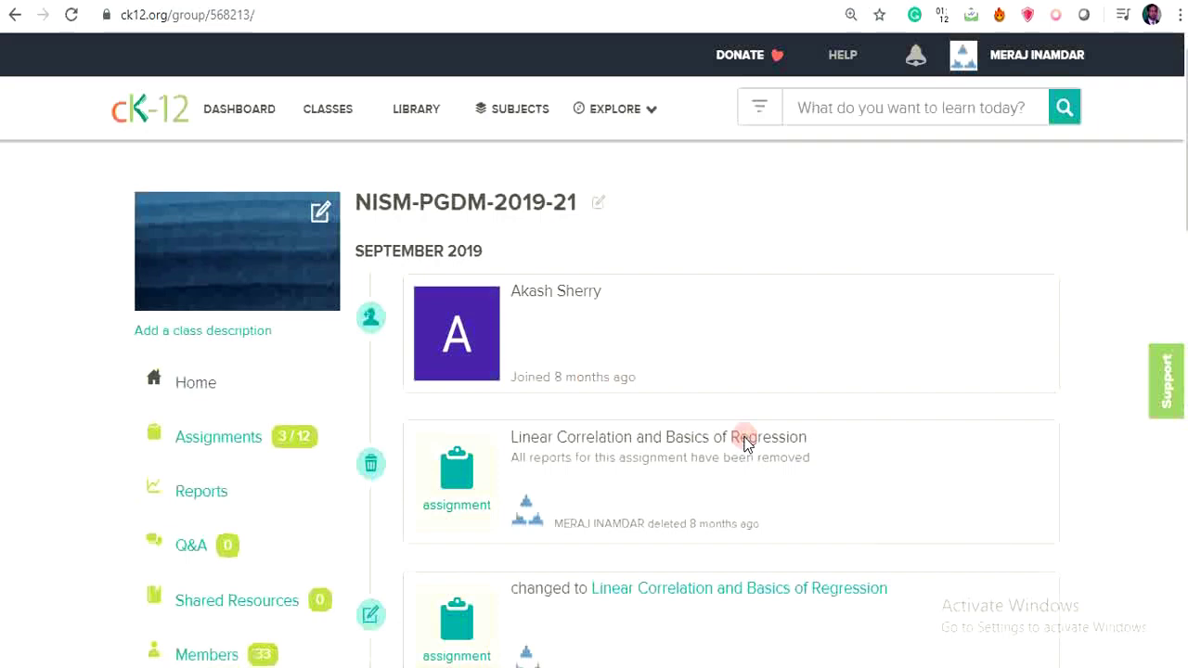
# - Review the class's recent activity feed and its Assignments, Reports, Q&A, Shared Resources, Members and Settings sections
pyautogui.scroll(-3, 745, 444)
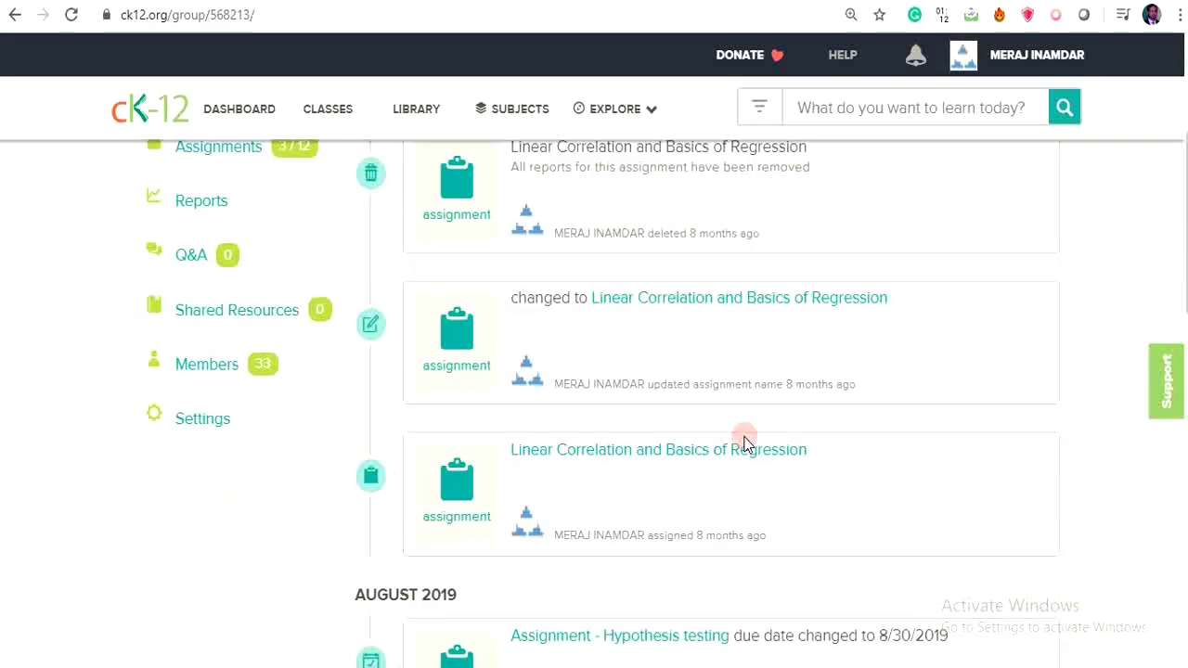
pyautogui.scroll(3, 745, 443)
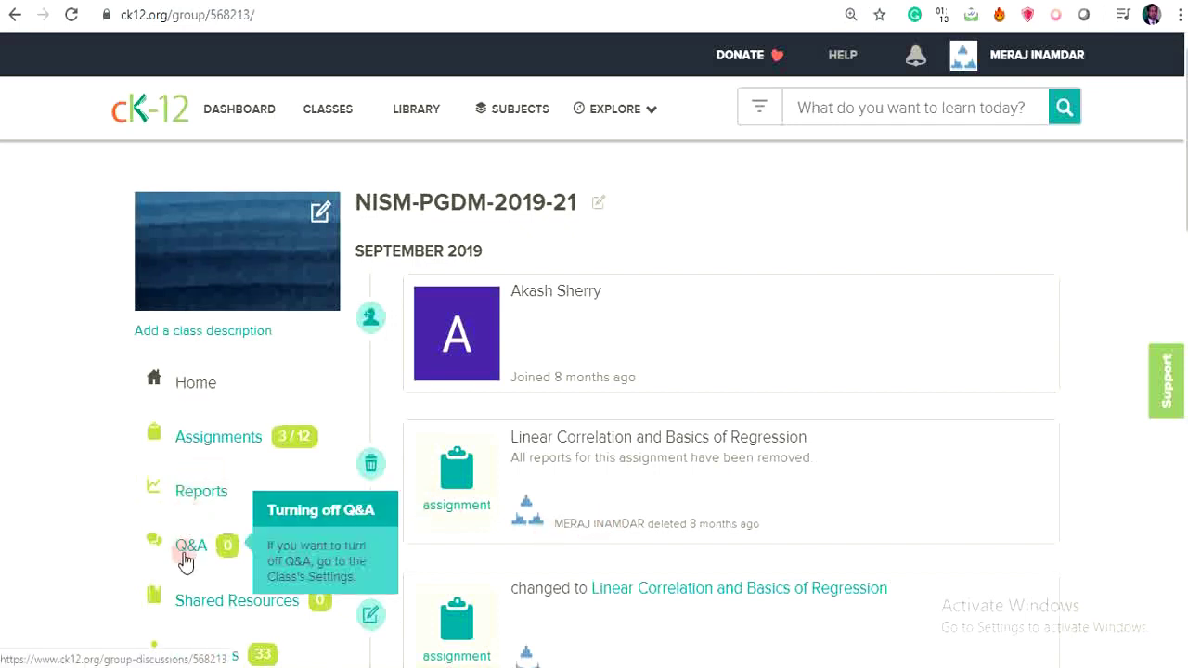
pyautogui.scroll(-1, 192, 566)
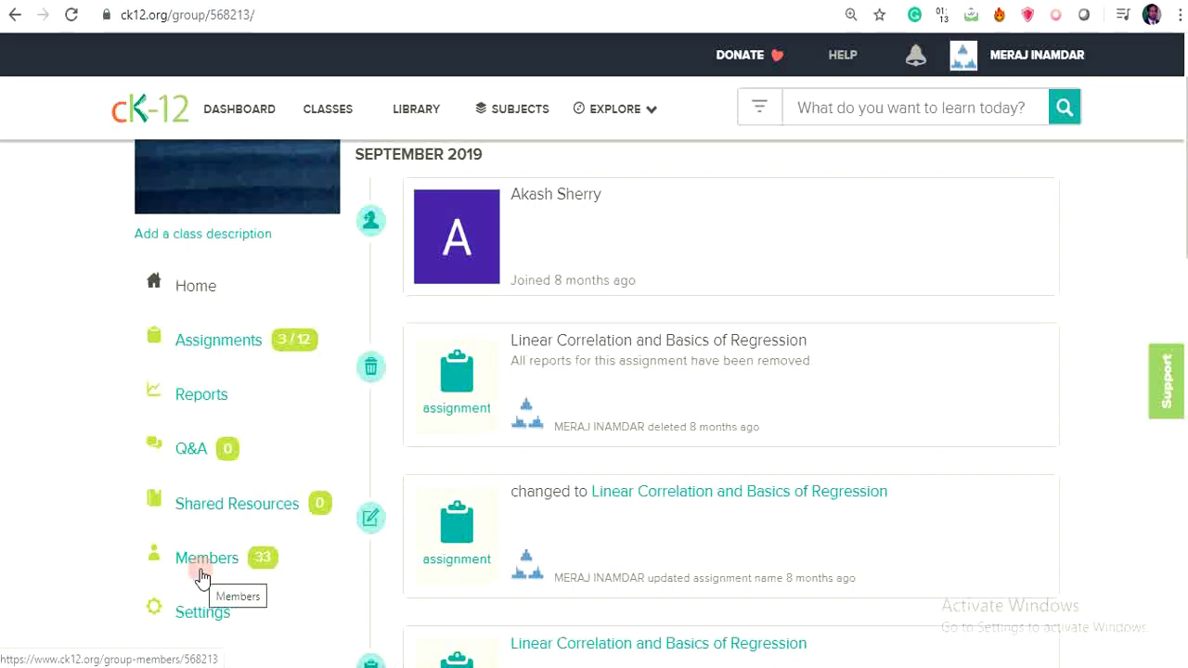
pyautogui.scroll(-2, 199, 574)
pyautogui.scroll(3, 202, 576)
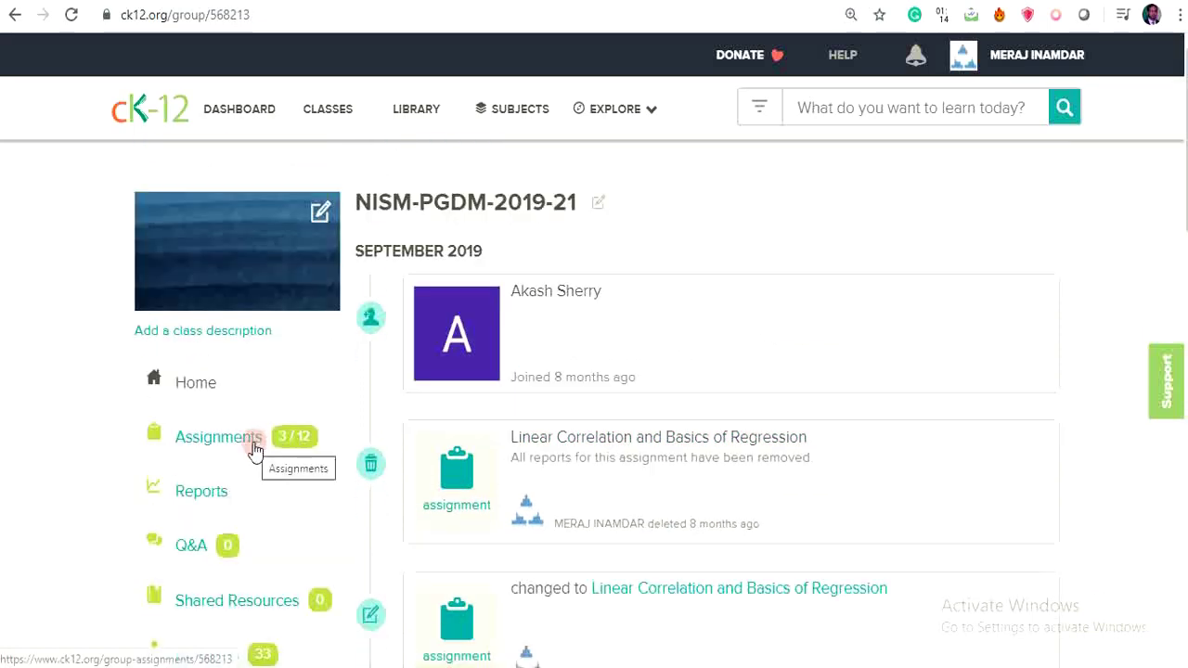
# - Start a new assignment for the class and browse to the Statistical Inference concepts under Statistics
pyautogui.click(254, 449)
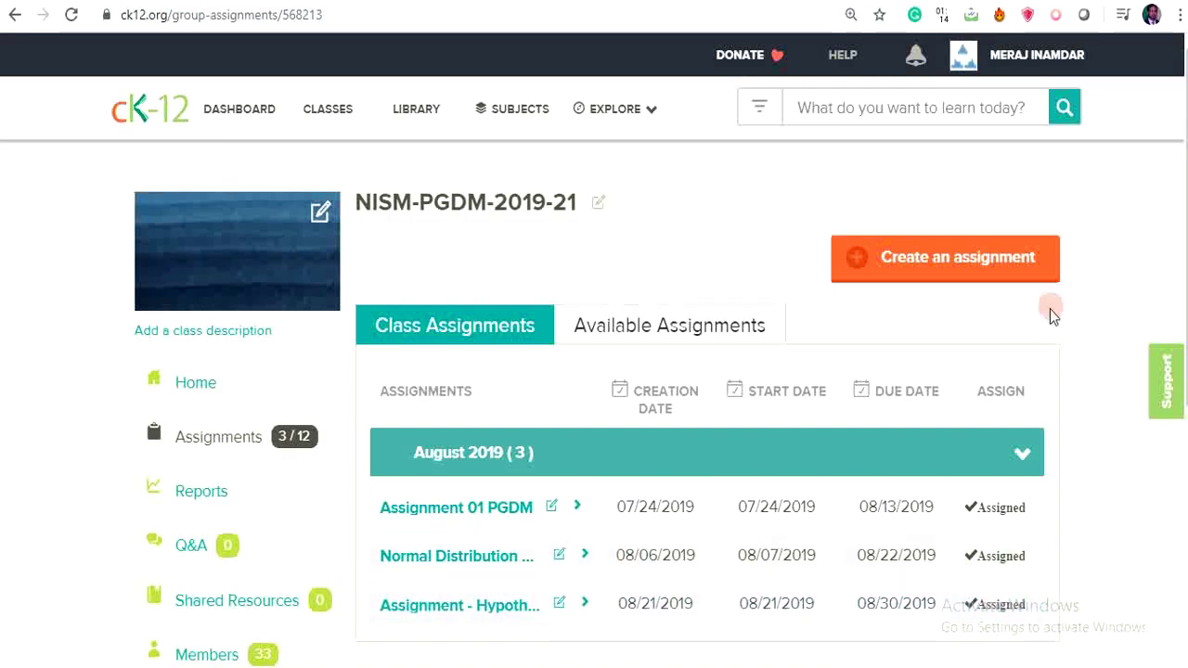
pyautogui.click(1003, 283)
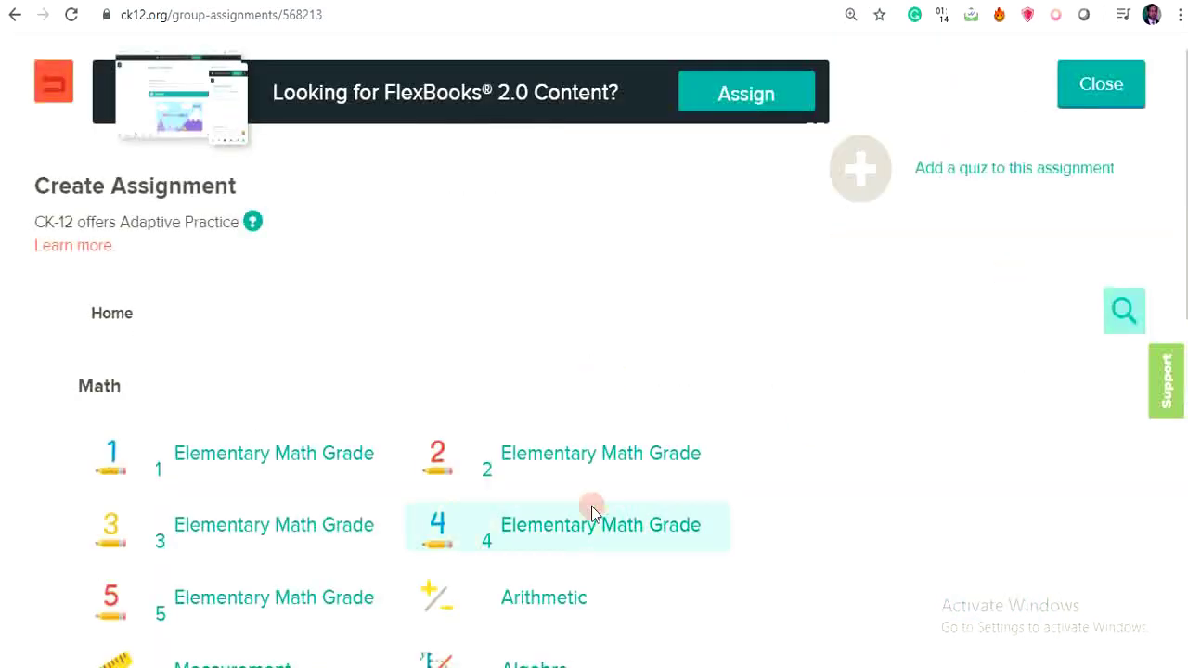
pyautogui.scroll(-4, 572, 608)
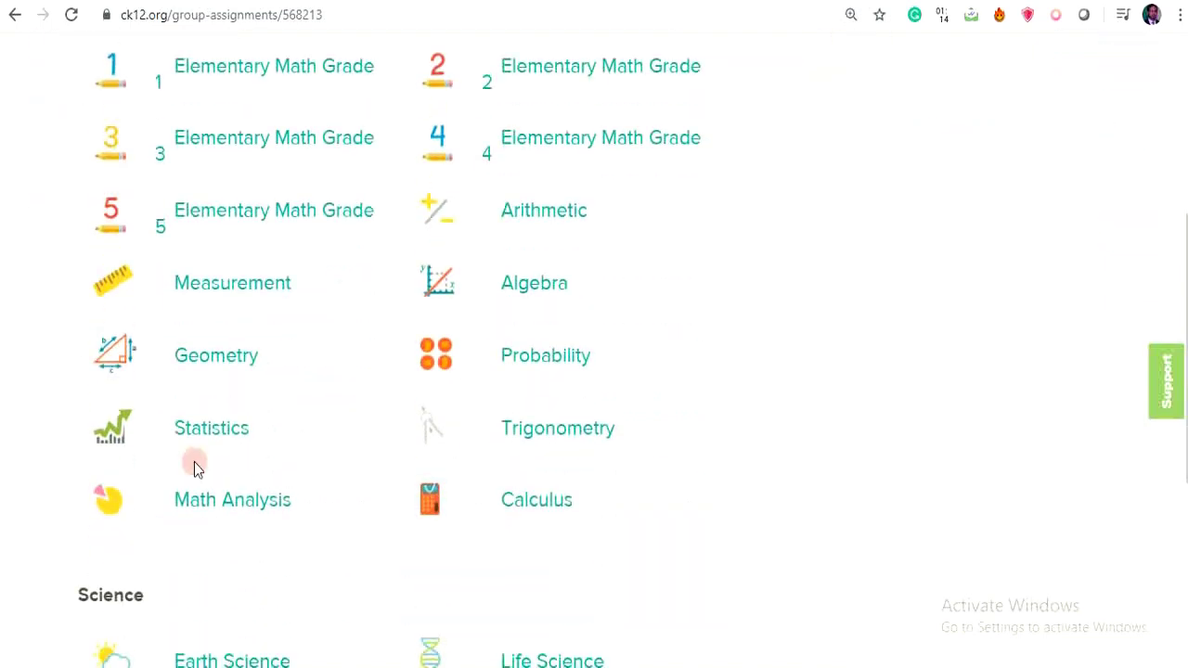
pyautogui.click(191, 456)
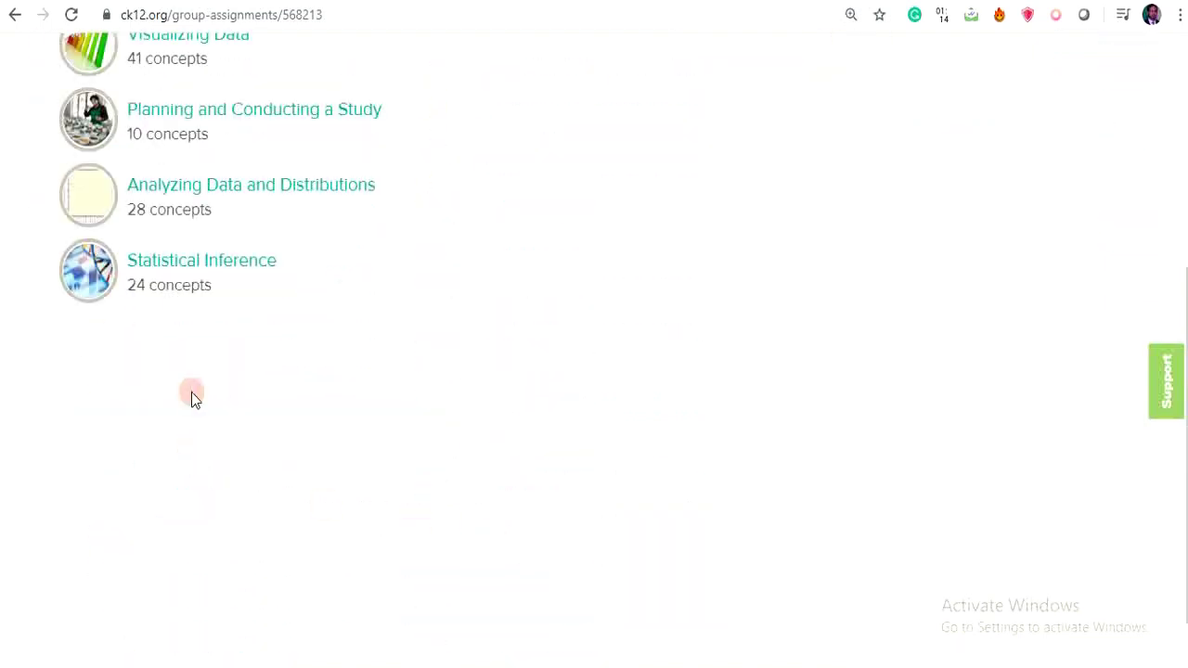
pyautogui.click(120, 265)
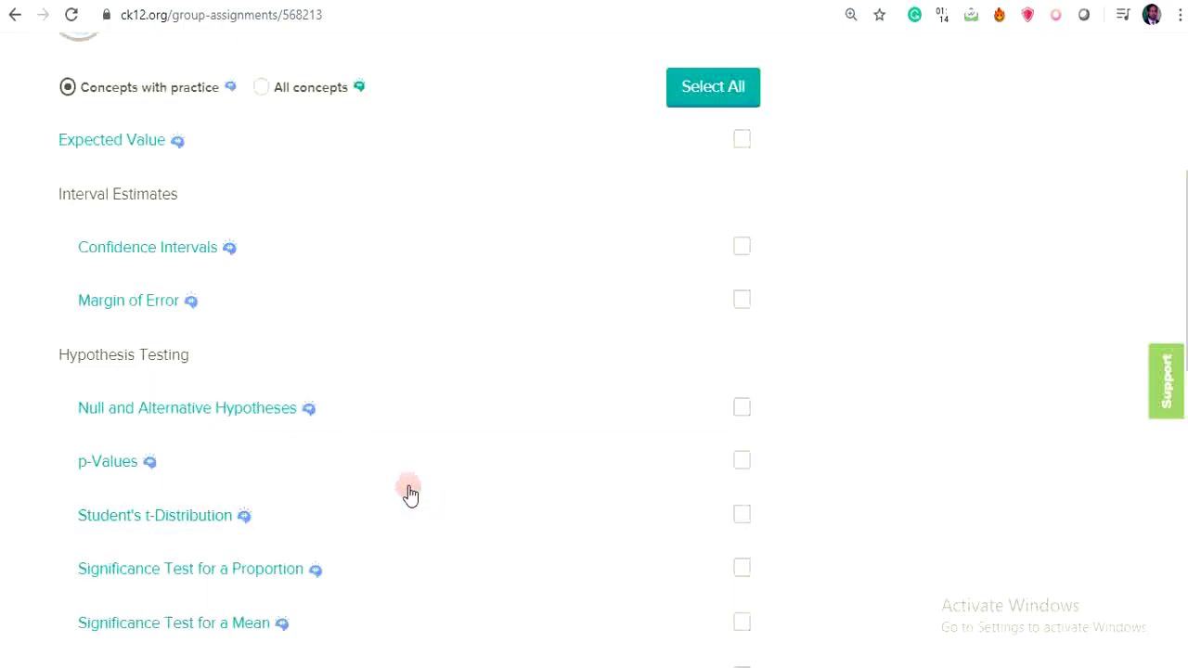
# - Add p-Values, Student's t-Distribution, Significance Test for a Proportion and Significance Test for a Mean to the assignment
pyautogui.click(398, 456)
pyautogui.click(740, 518)
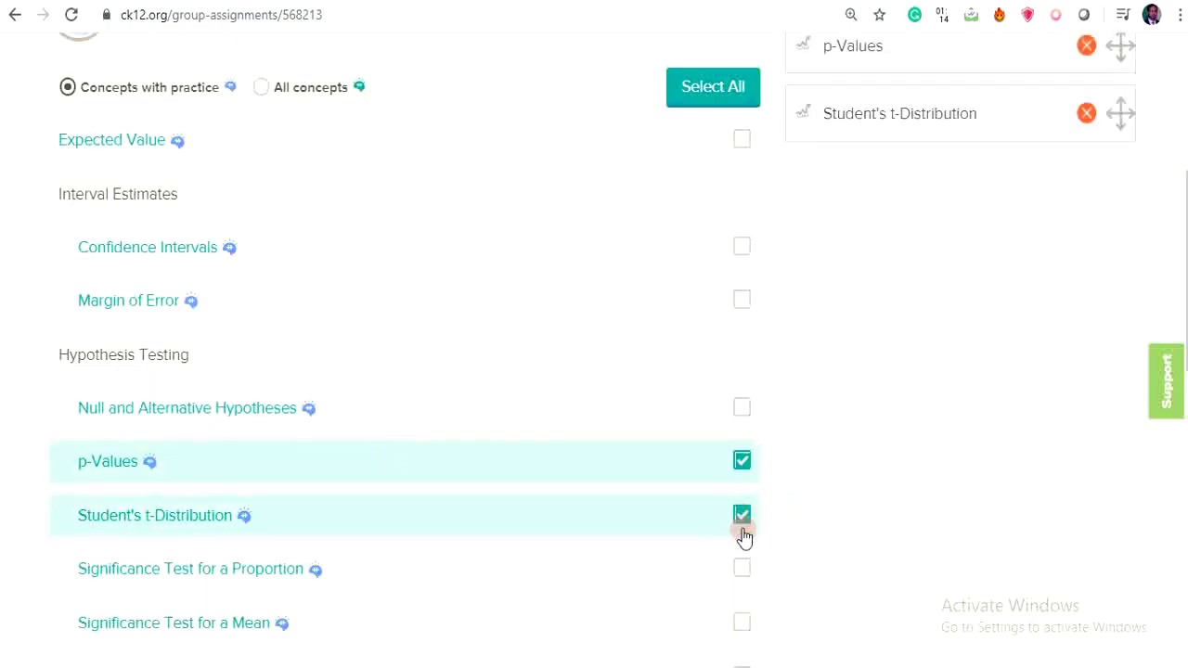
pyautogui.click(741, 568)
pyautogui.click(741, 622)
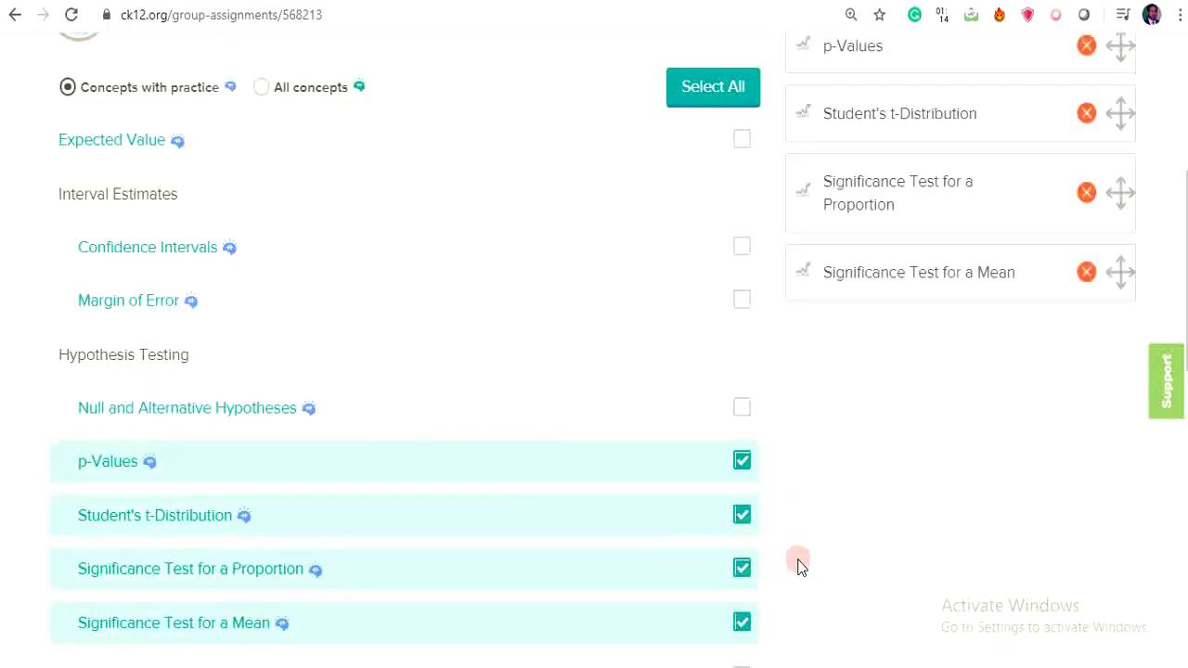
pyautogui.scroll(-2, 798, 563)
pyautogui.scroll(3, 798, 563)
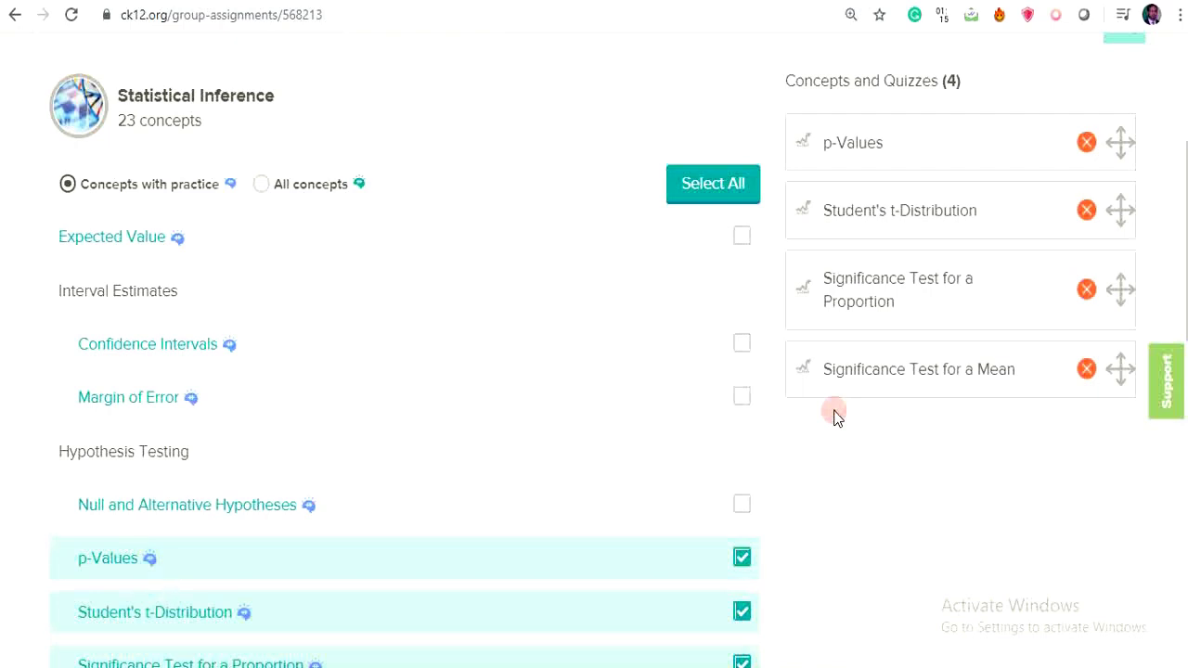
# - Create a new quiz for this assignment, saving the assignment under the name qz1 without assigning it to the class
pyautogui.scroll(-5, 832, 418)
pyautogui.scroll(8, 836, 417)
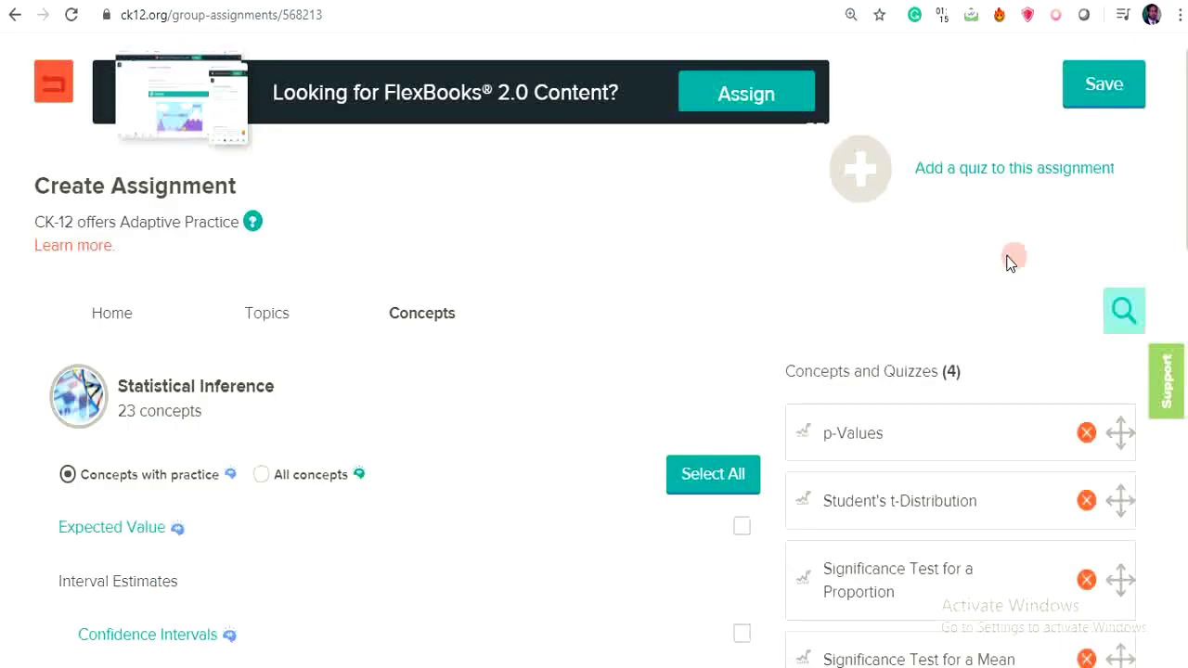
pyautogui.click(994, 173)
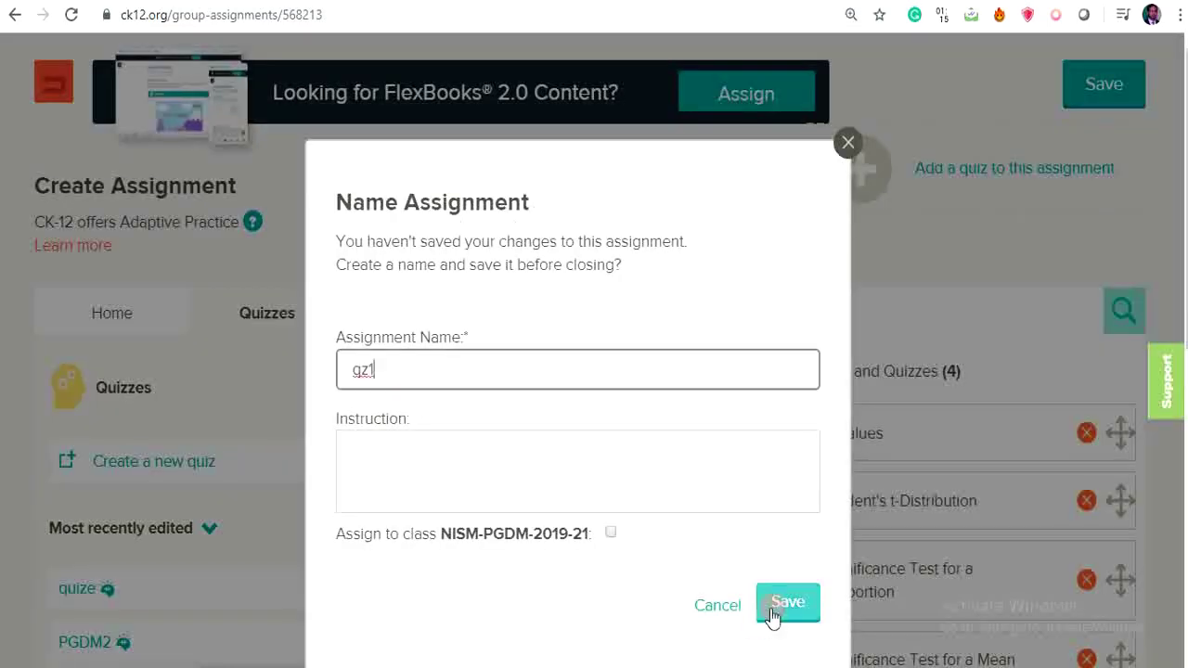
pyautogui.click(773, 609)
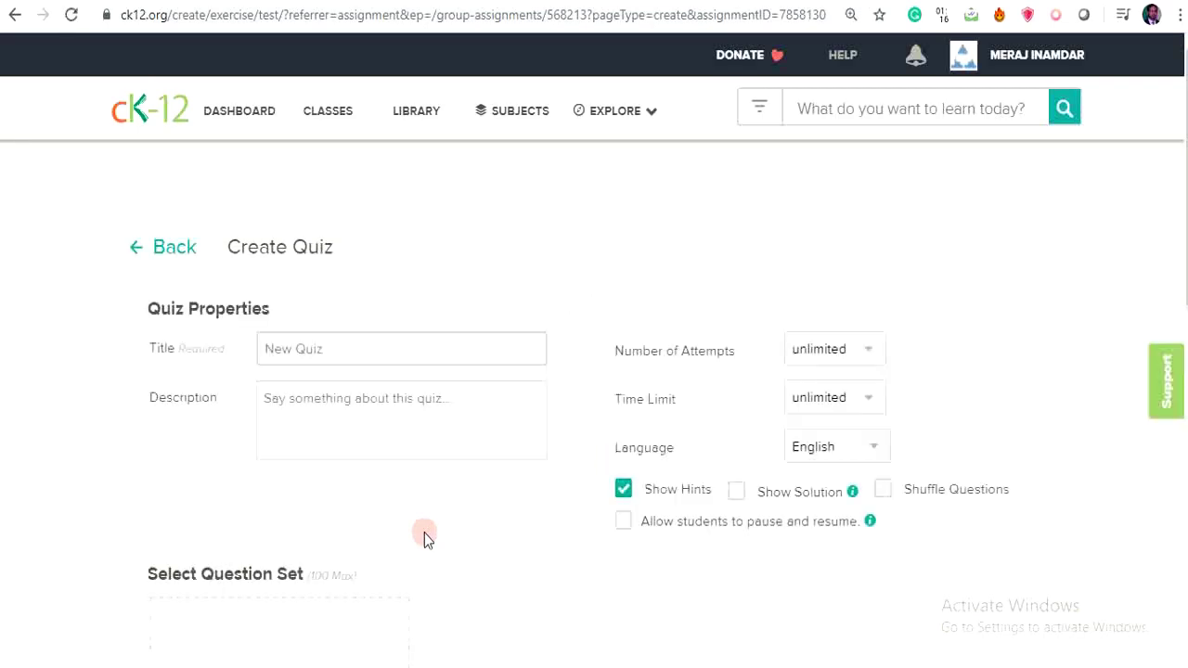
# - Open the concept chooser for the quiz's question set and expand Mathematics down to the Statistics topics
pyautogui.scroll(-2, 424, 533)
pyautogui.scroll(1, 424, 533)
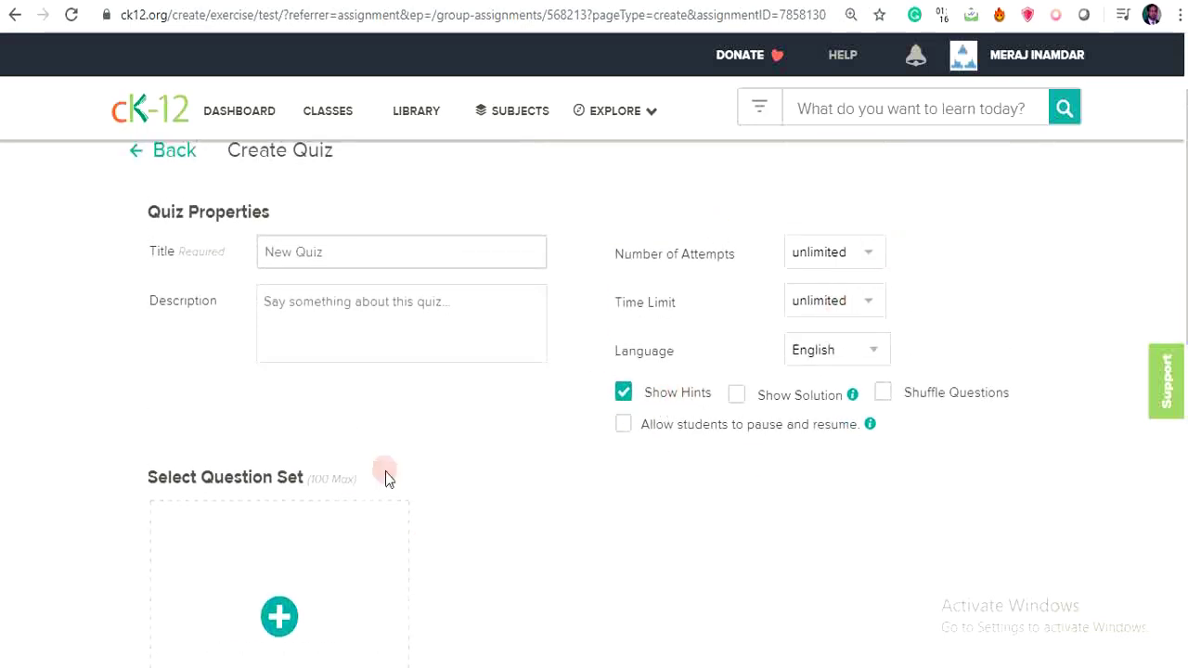
pyautogui.scroll(-1, 357, 482)
pyautogui.click(277, 520)
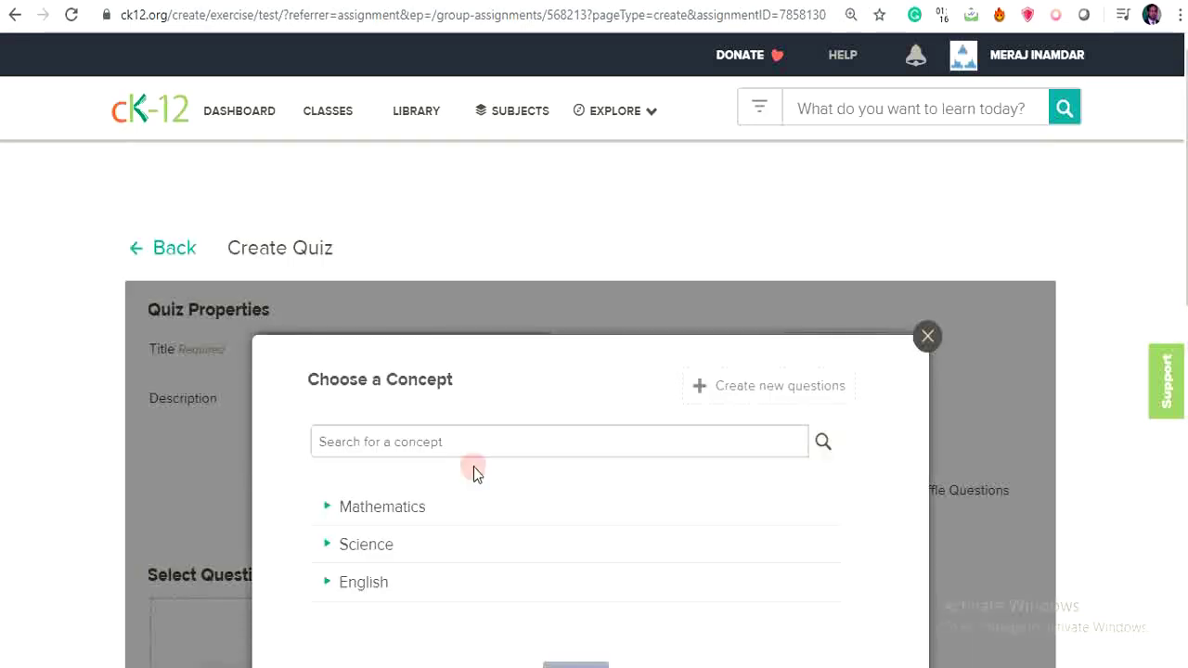
pyautogui.click(413, 508)
pyautogui.scroll(-3, 473, 498)
pyautogui.scroll(1, 477, 496)
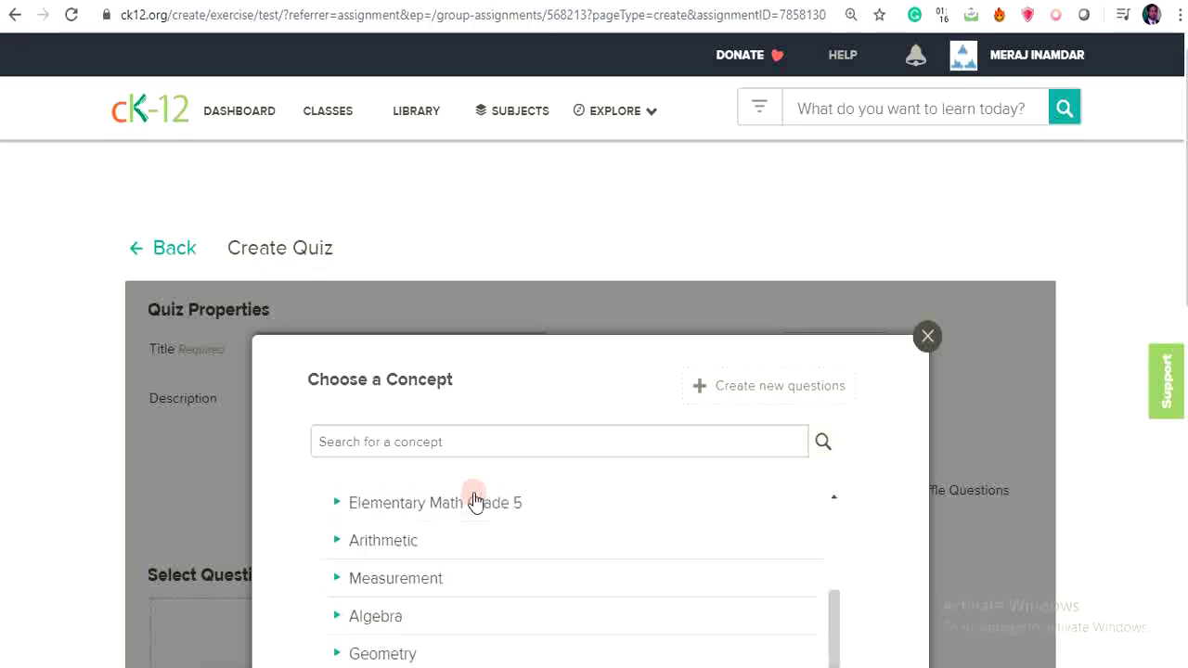
pyautogui.moveTo(735, 353); pyautogui.dragTo(764, 268)
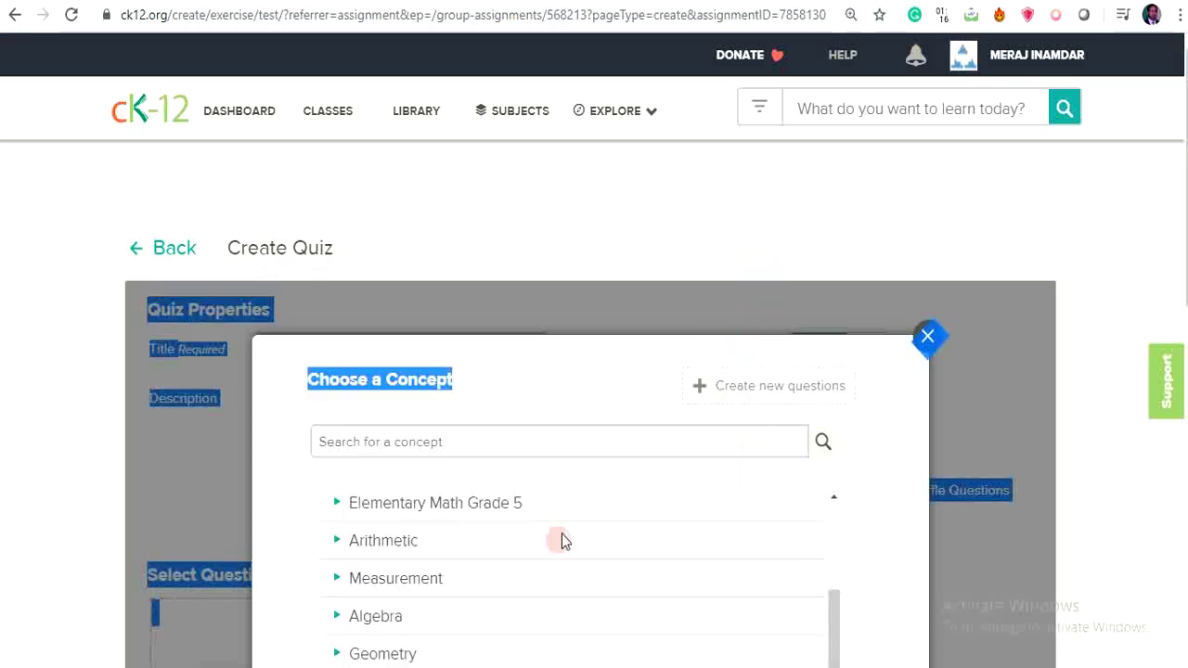
pyautogui.scroll(-1, 553, 591)
pyautogui.scroll(-1, 554, 591)
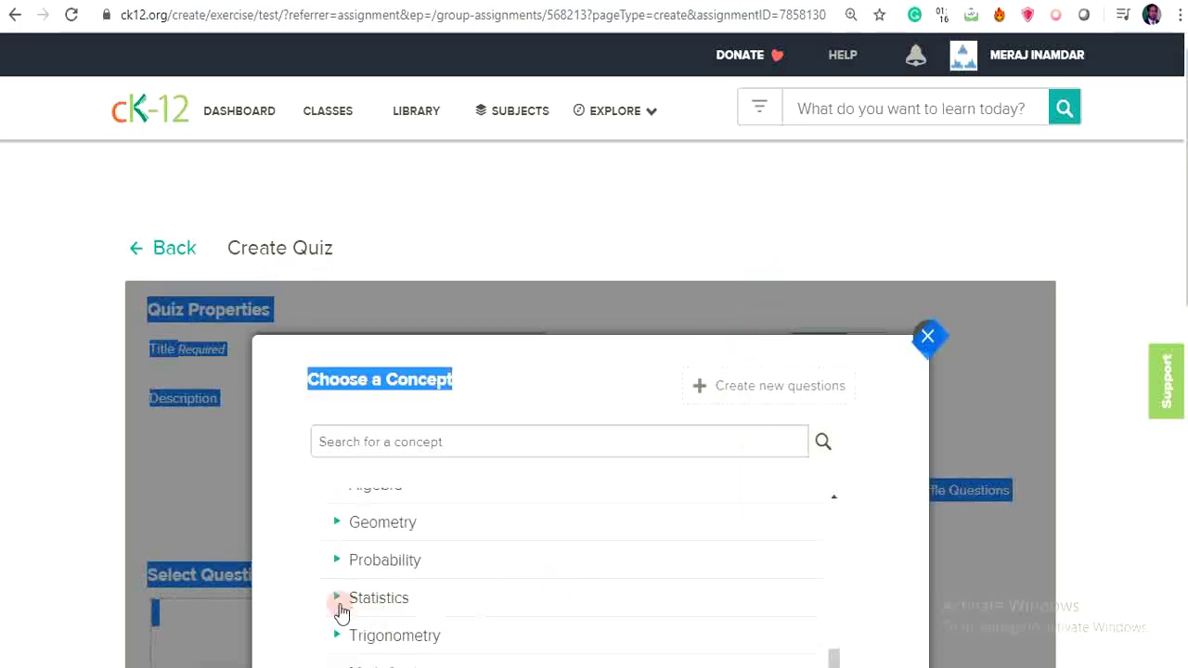
pyautogui.click(348, 599)
pyautogui.scroll(-2, 549, 563)
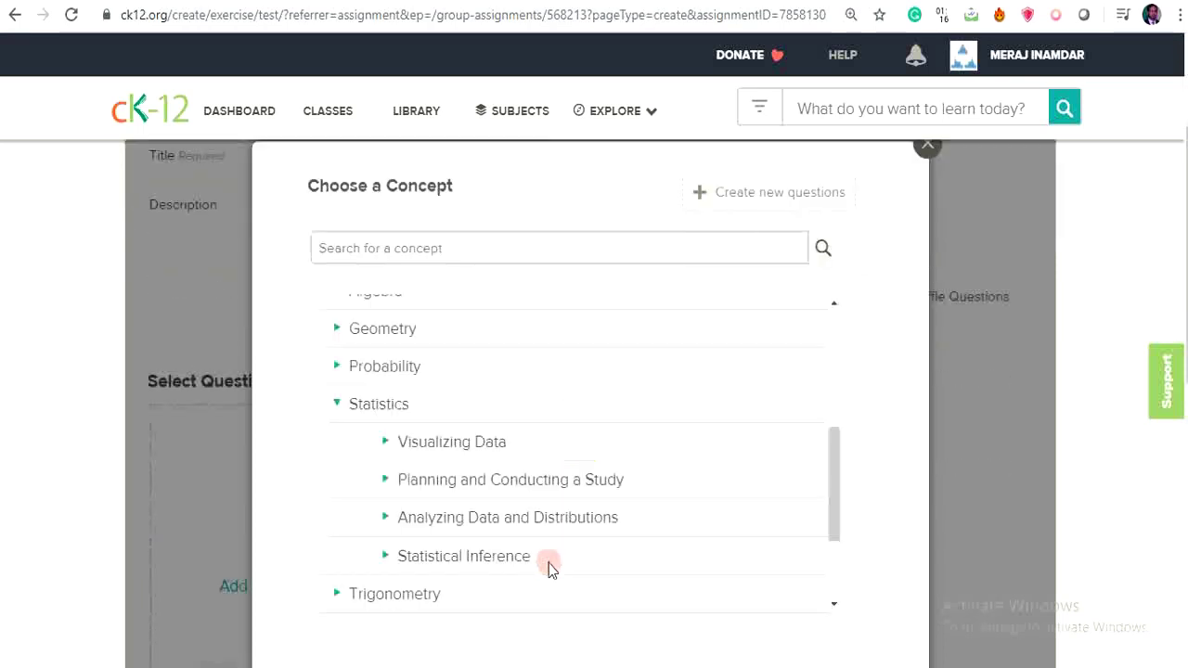
# - Add the p-Values question set from Hypothesis Testing under Statistical Inference to the quiz
pyautogui.click(464, 560)
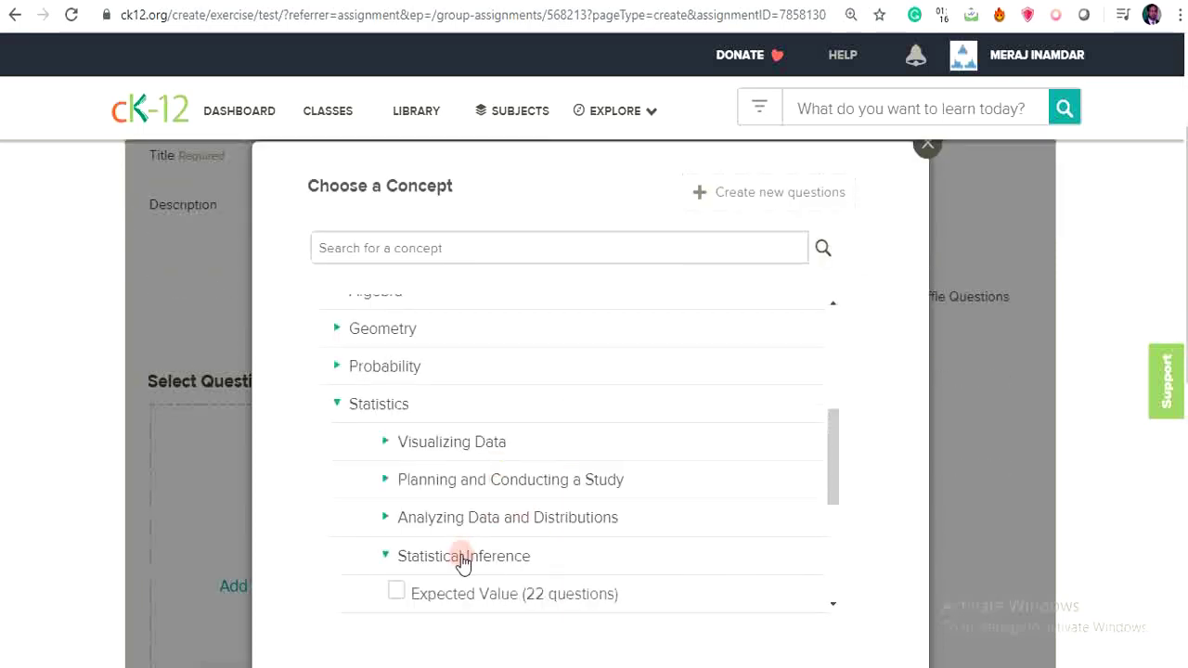
pyautogui.scroll(-3, 522, 557)
pyautogui.scroll(-2, 523, 557)
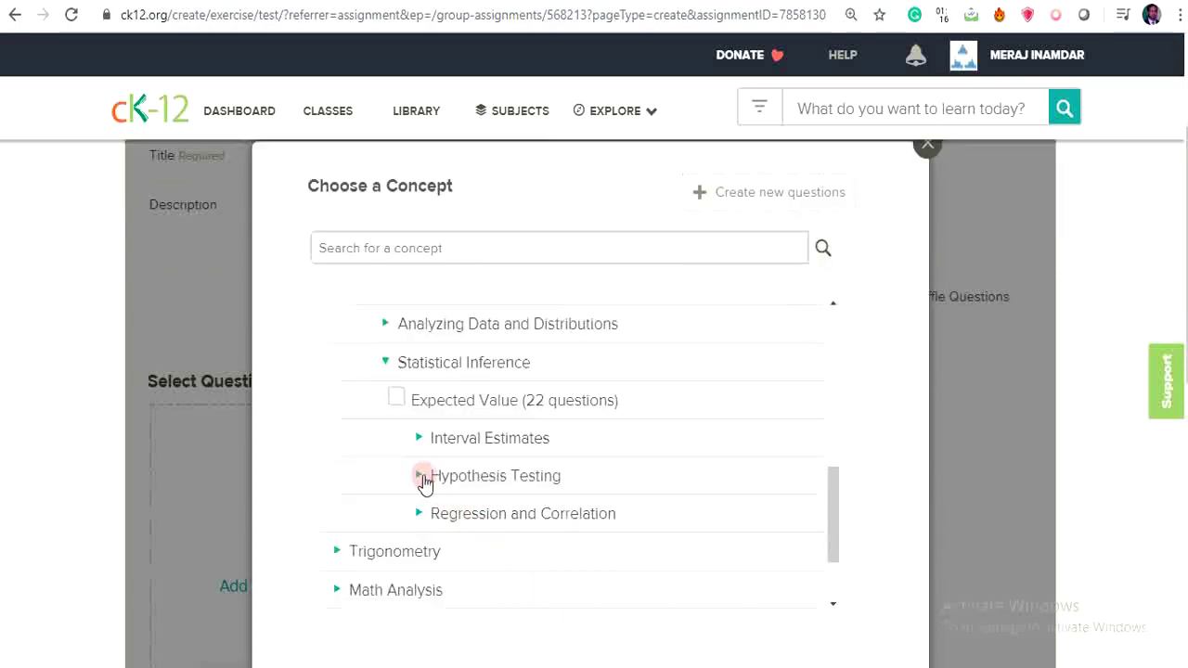
pyautogui.click(424, 480)
pyautogui.scroll(-2, 622, 522)
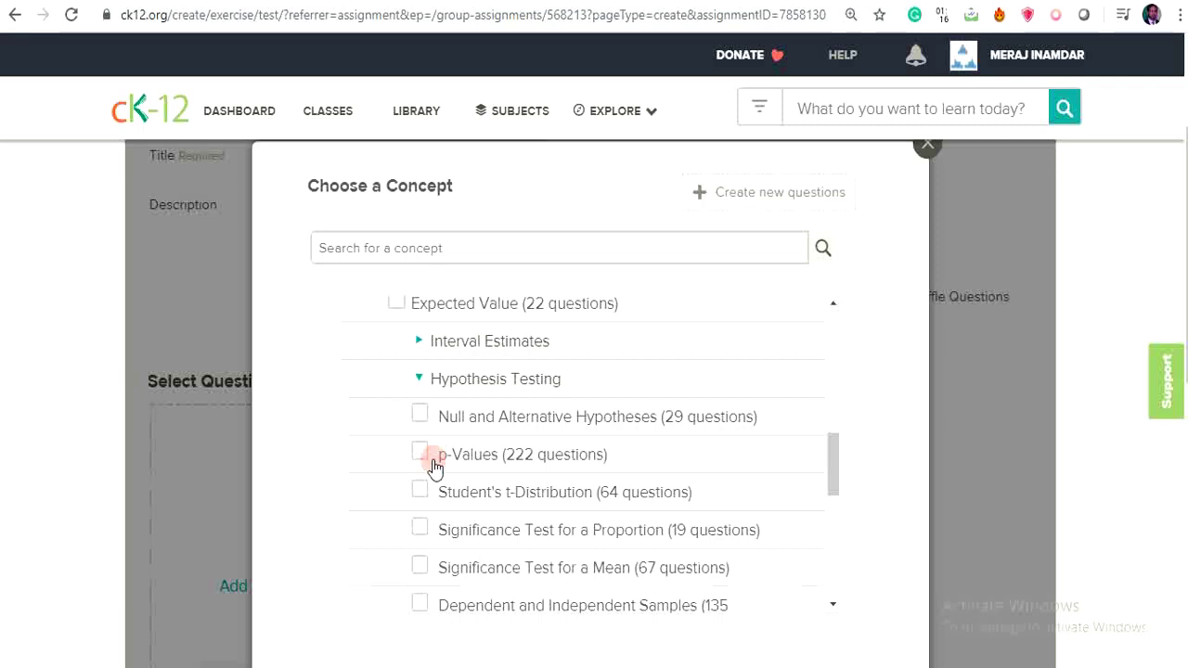
pyautogui.click(429, 459)
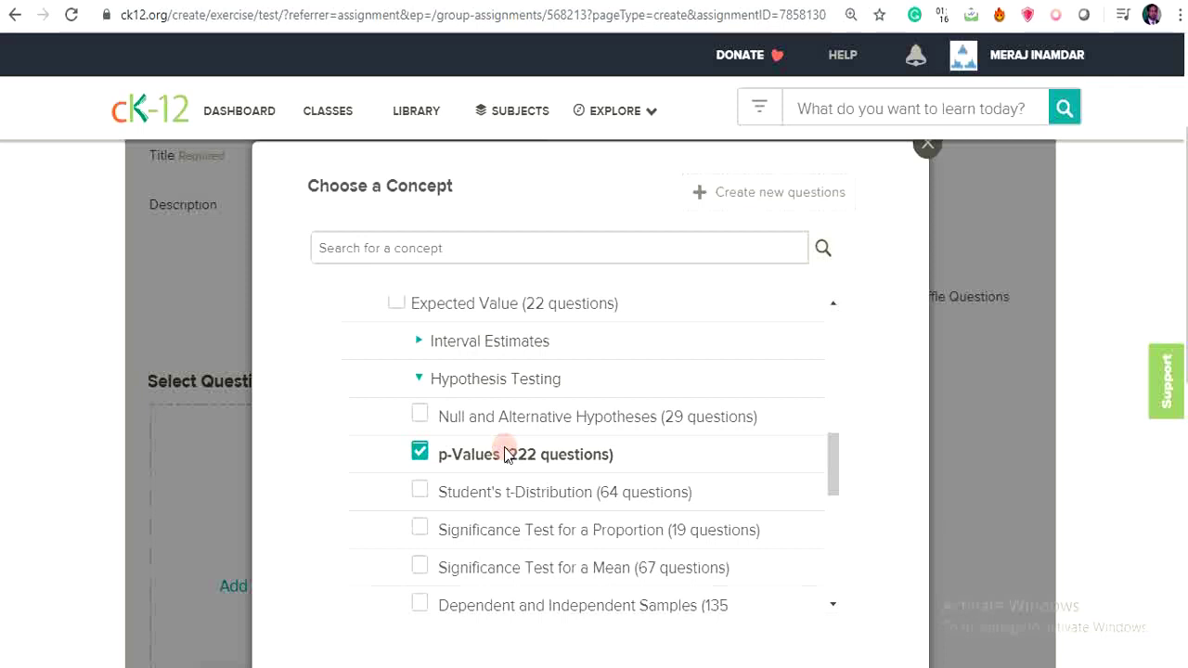
pyautogui.scroll(-1, 671, 403)
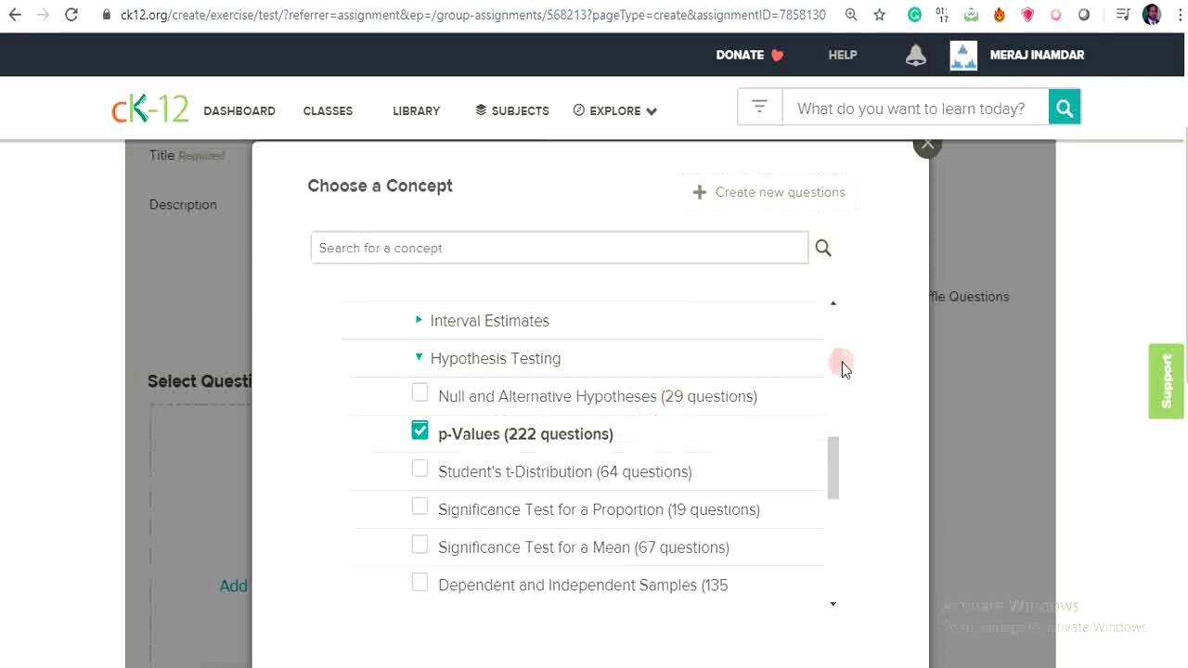
pyautogui.scroll(-3, 788, 393)
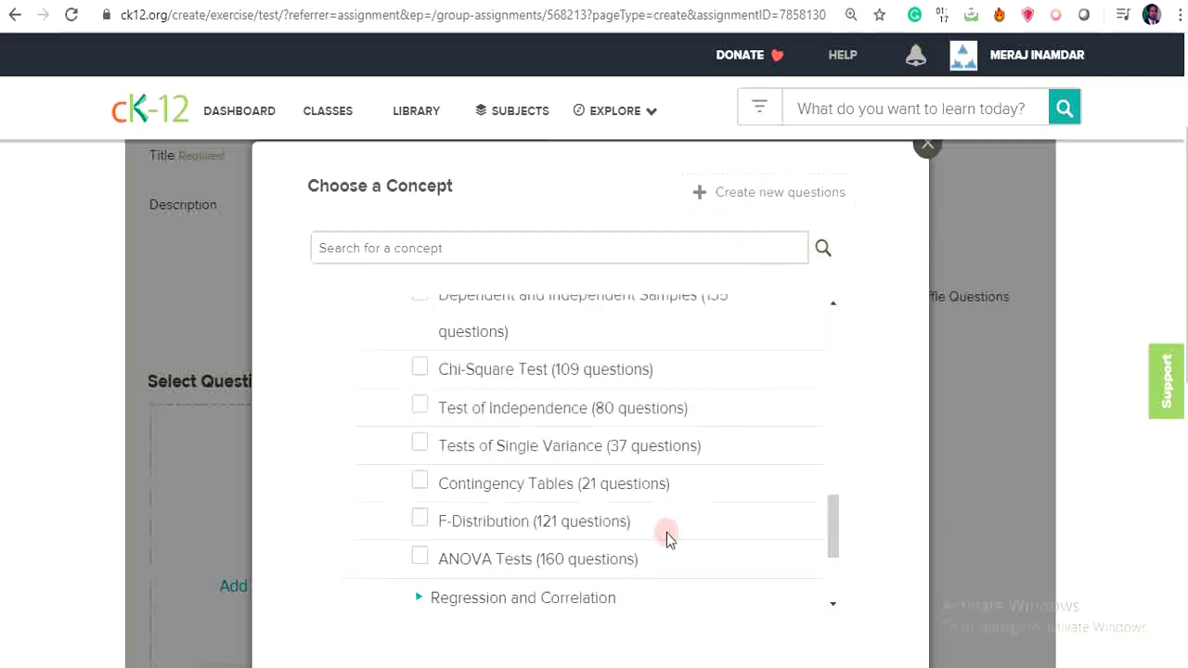
pyautogui.scroll(-3, 674, 570)
pyautogui.scroll(-3, 927, 494)
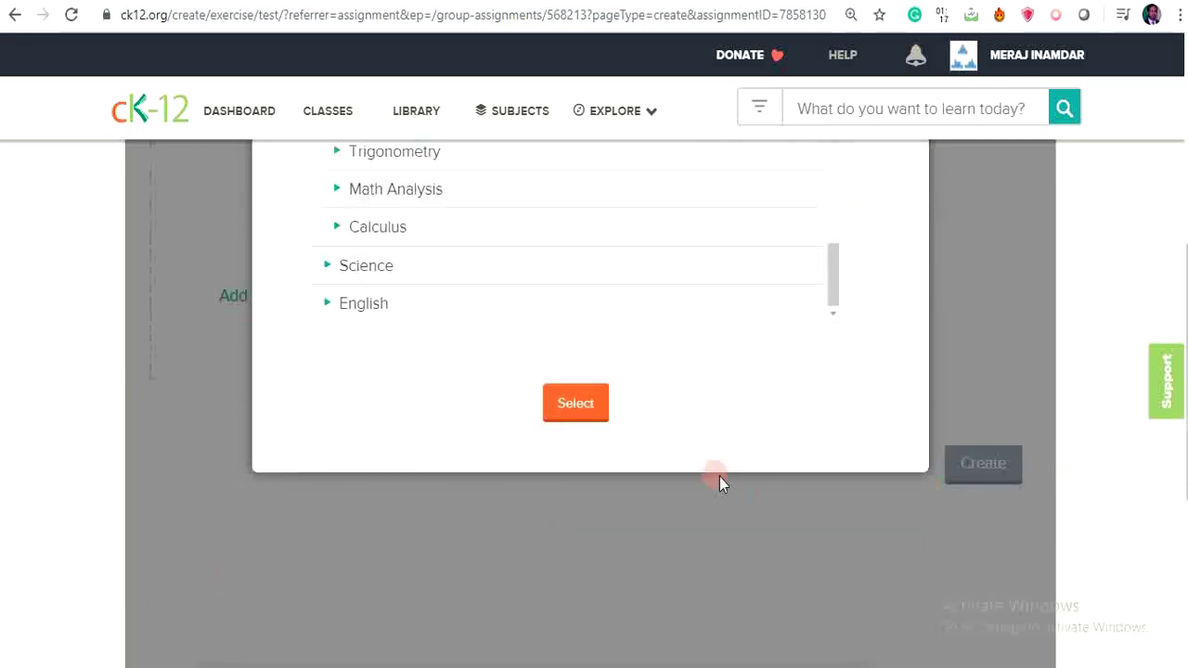
pyautogui.click(597, 425)
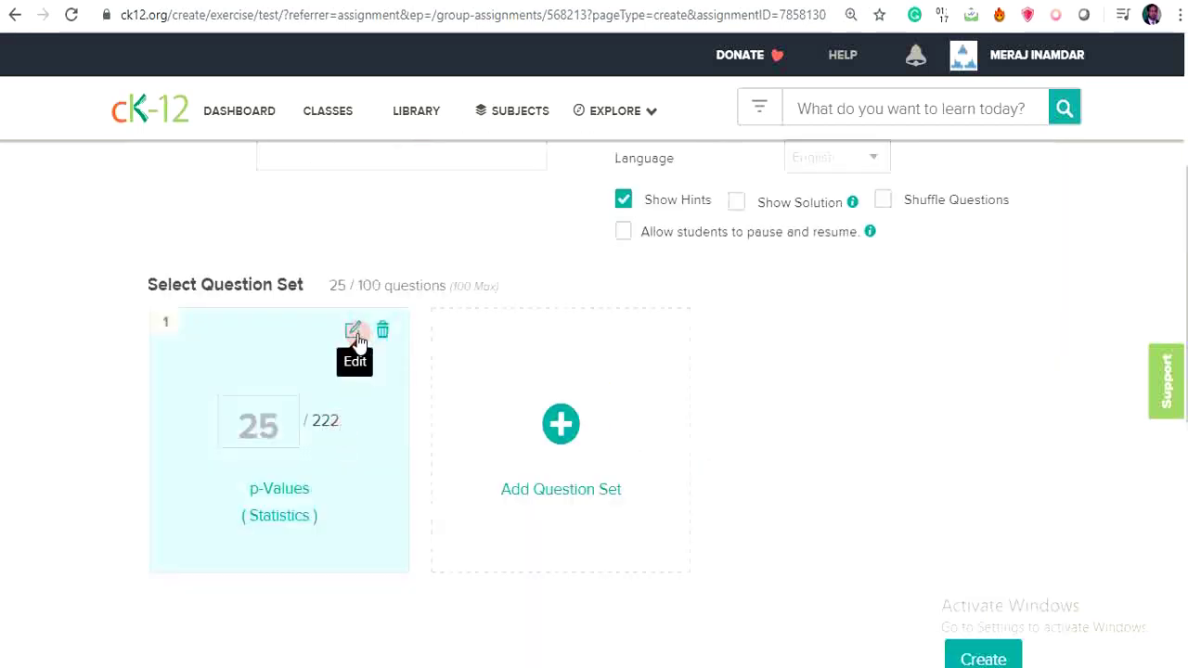
# - Open the p-Values question set for editing and review its questions, sorting them by type in both directions
pyautogui.click(355, 334)
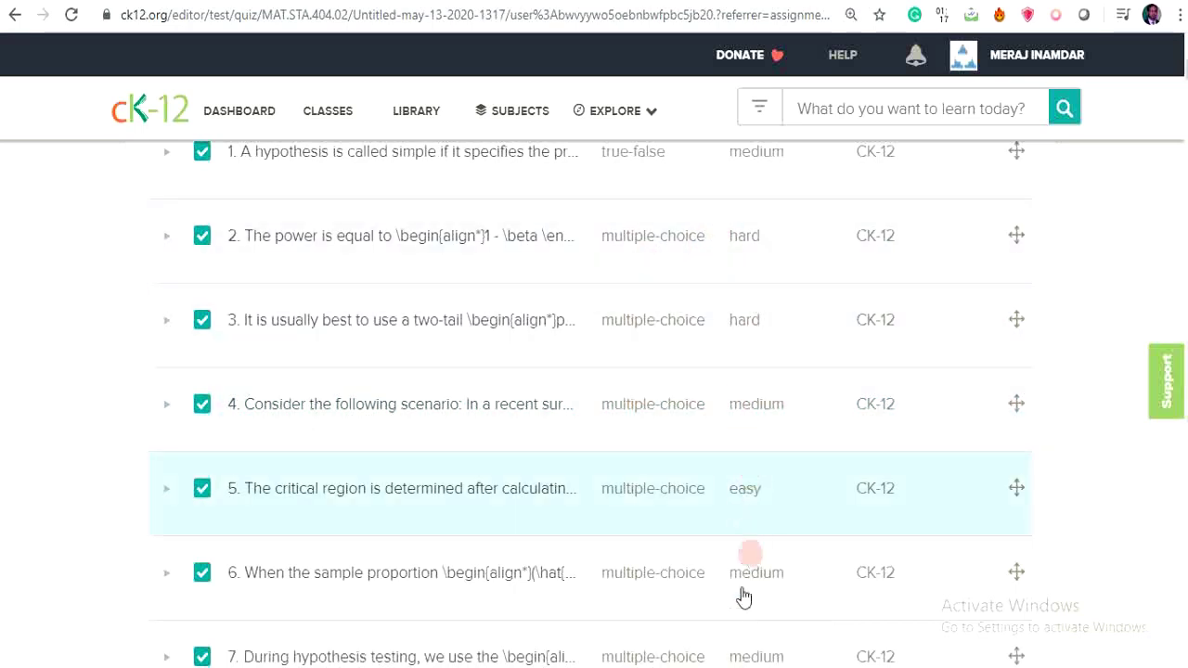
pyautogui.scroll(3, 743, 611)
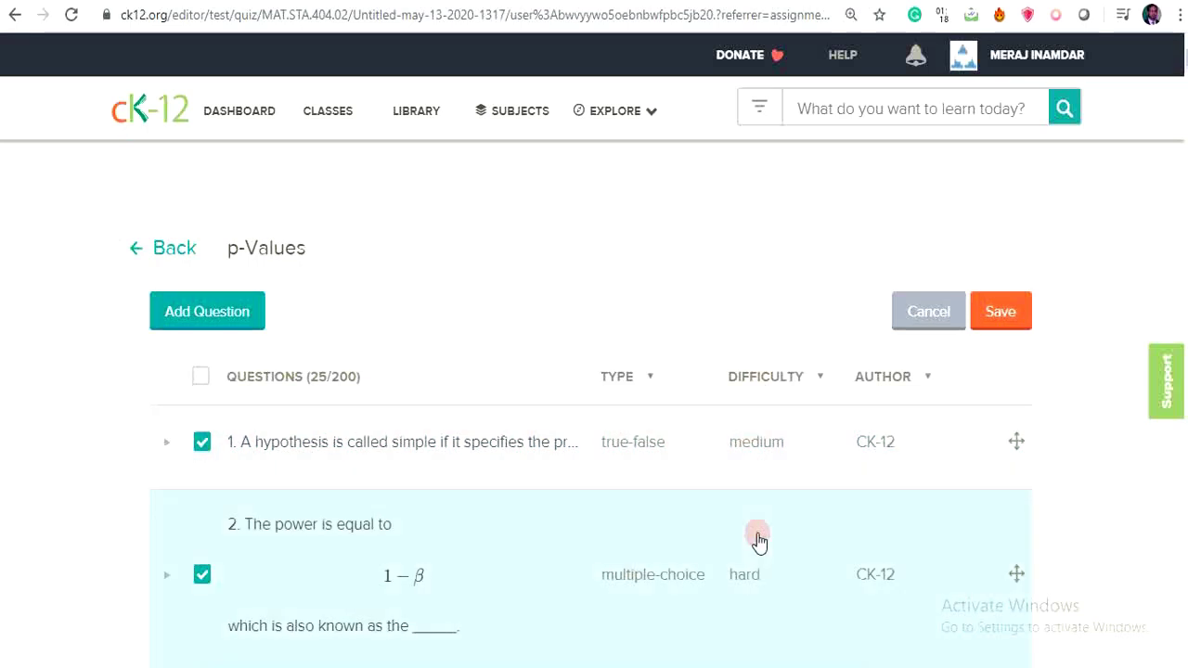
pyautogui.click(652, 379)
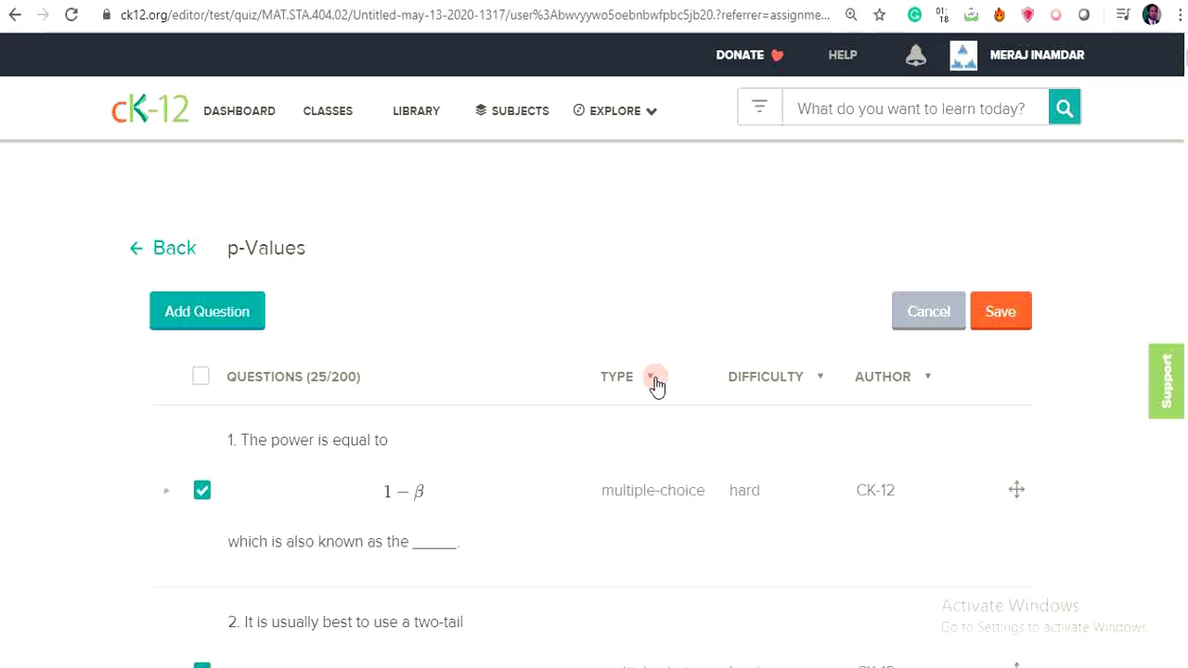
pyautogui.click(630, 383)
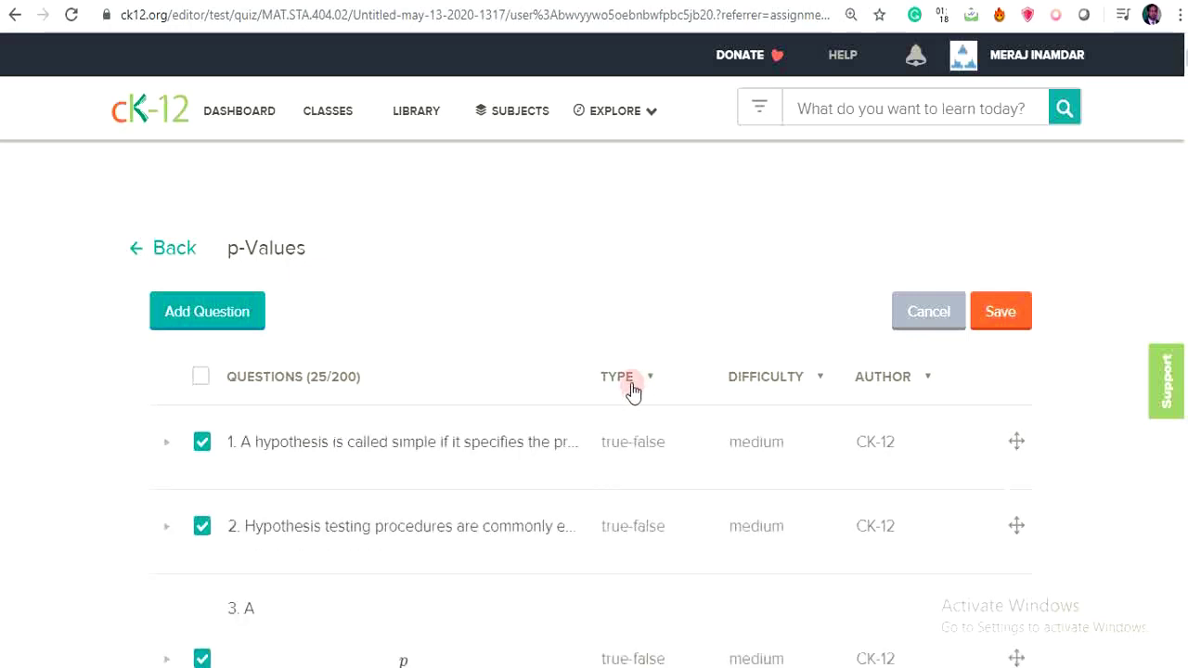
pyautogui.click(631, 383)
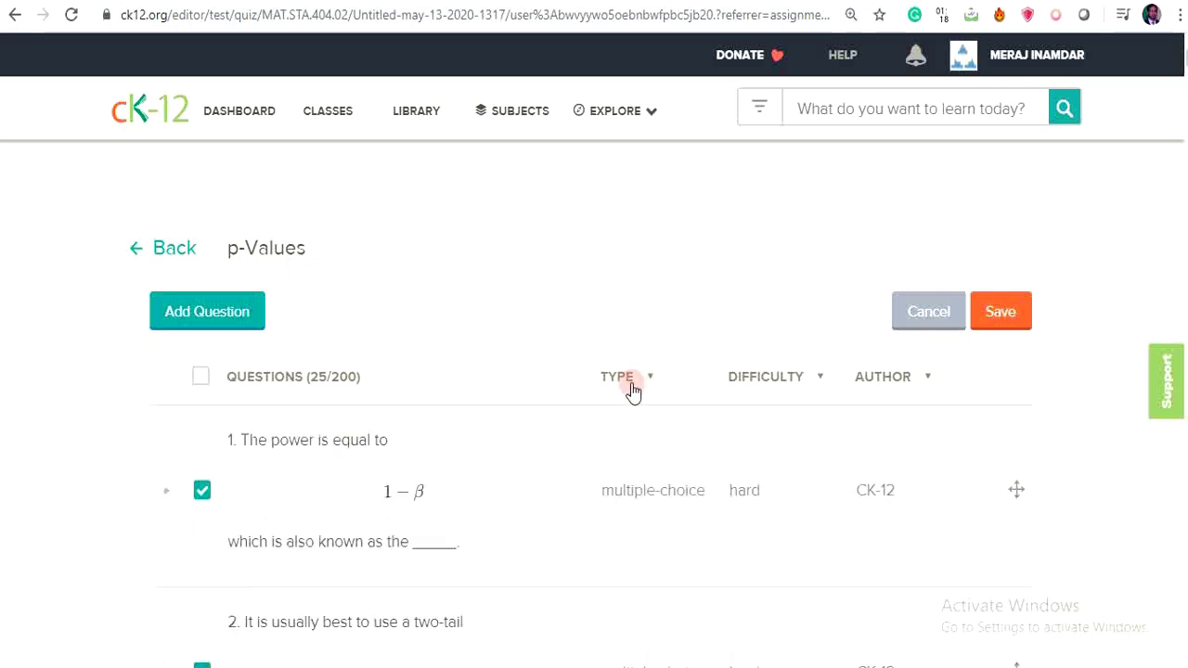
pyautogui.click(631, 384)
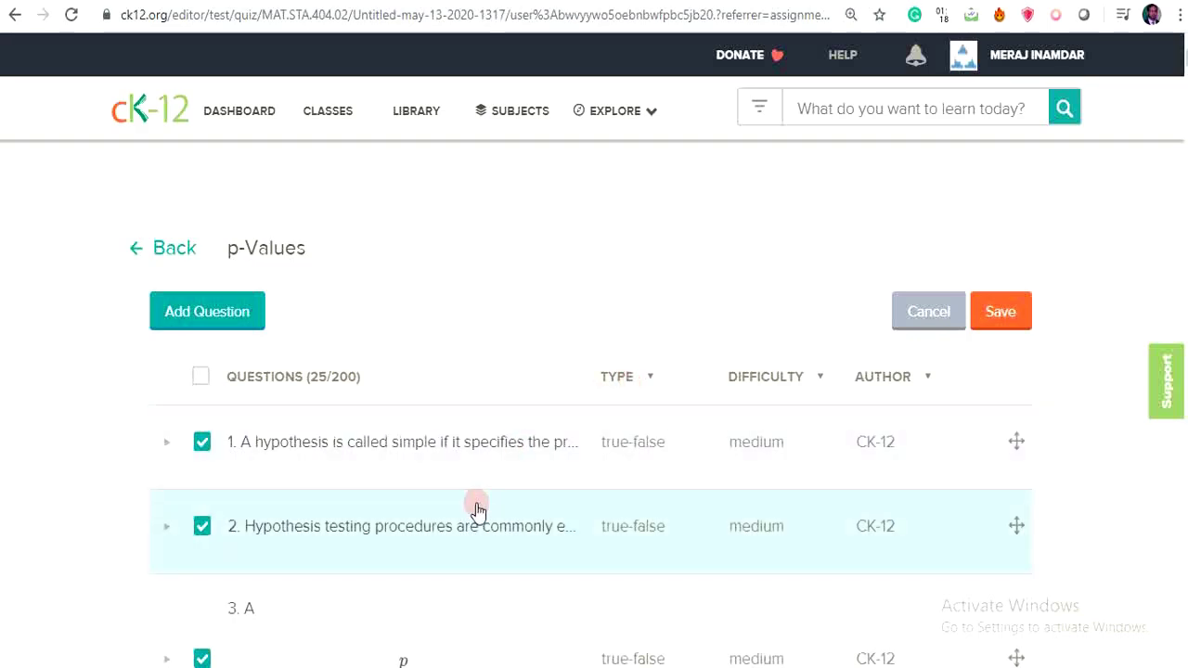
pyautogui.scroll(-3, 472, 504)
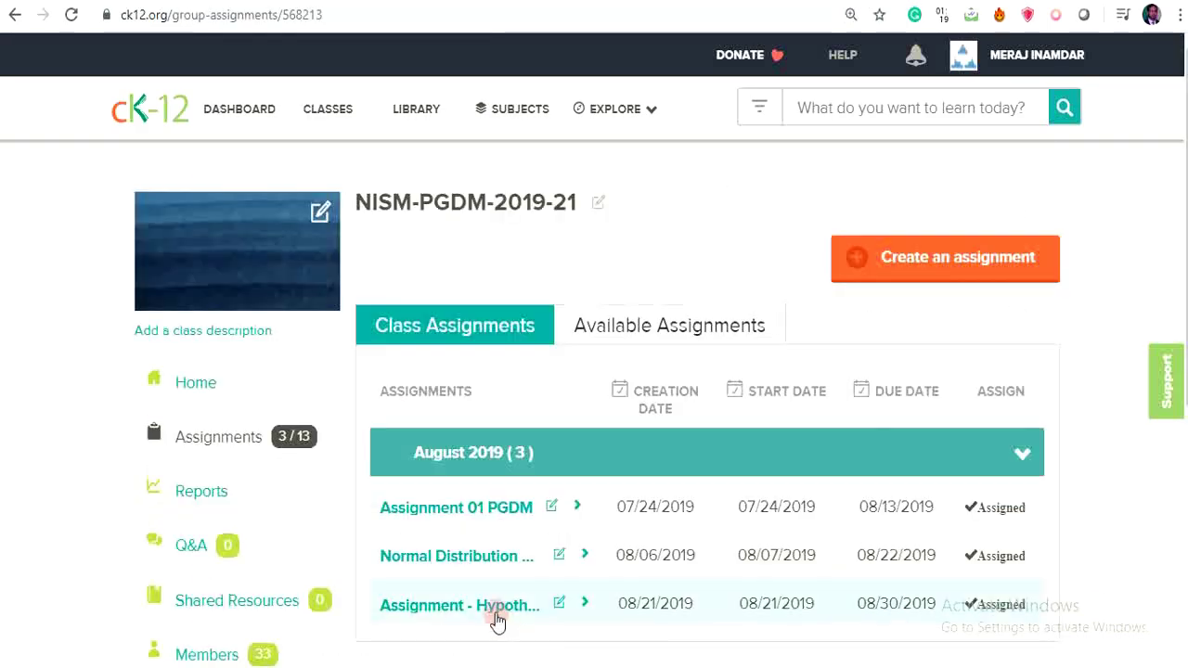
# - Expand the hypothesis testing assignment in the class assignments and review its dates, concepts and quiz
pyautogui.click(495, 617)
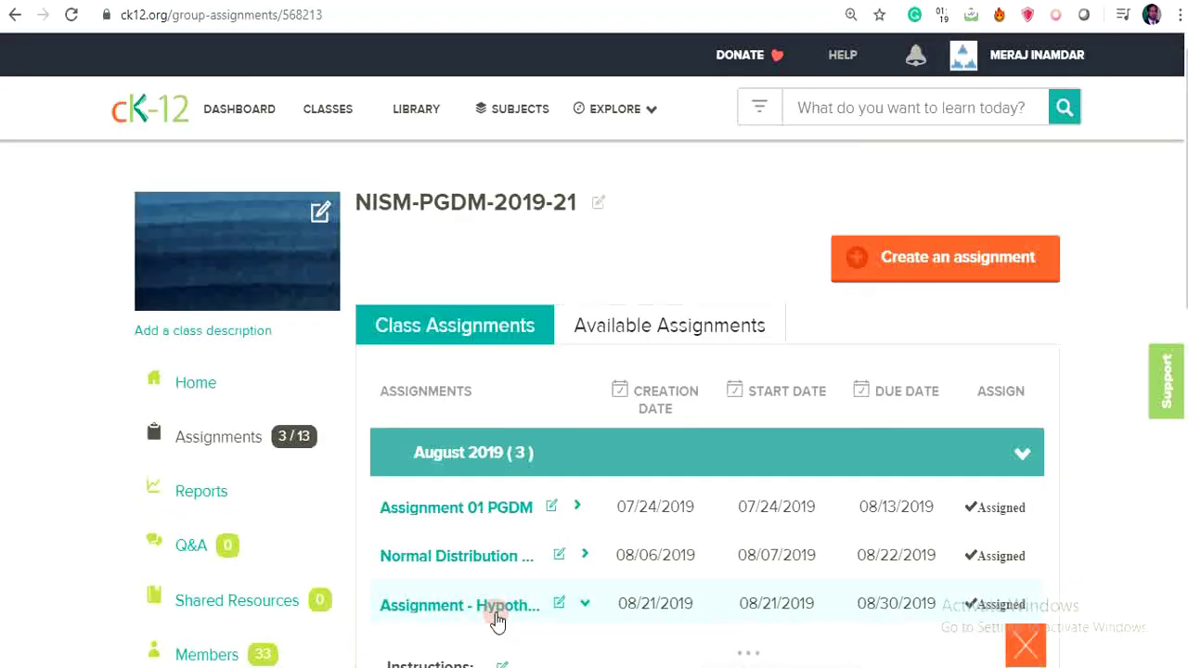
pyautogui.scroll(-4, 497, 620)
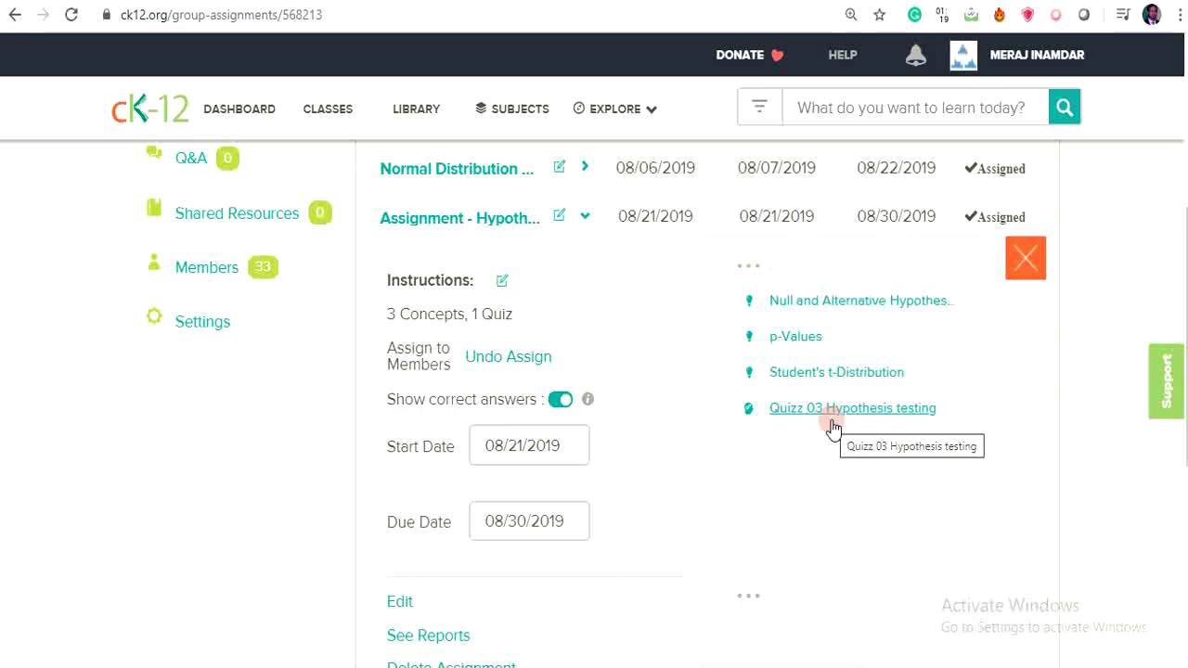
pyautogui.scroll(4, 189, 491)
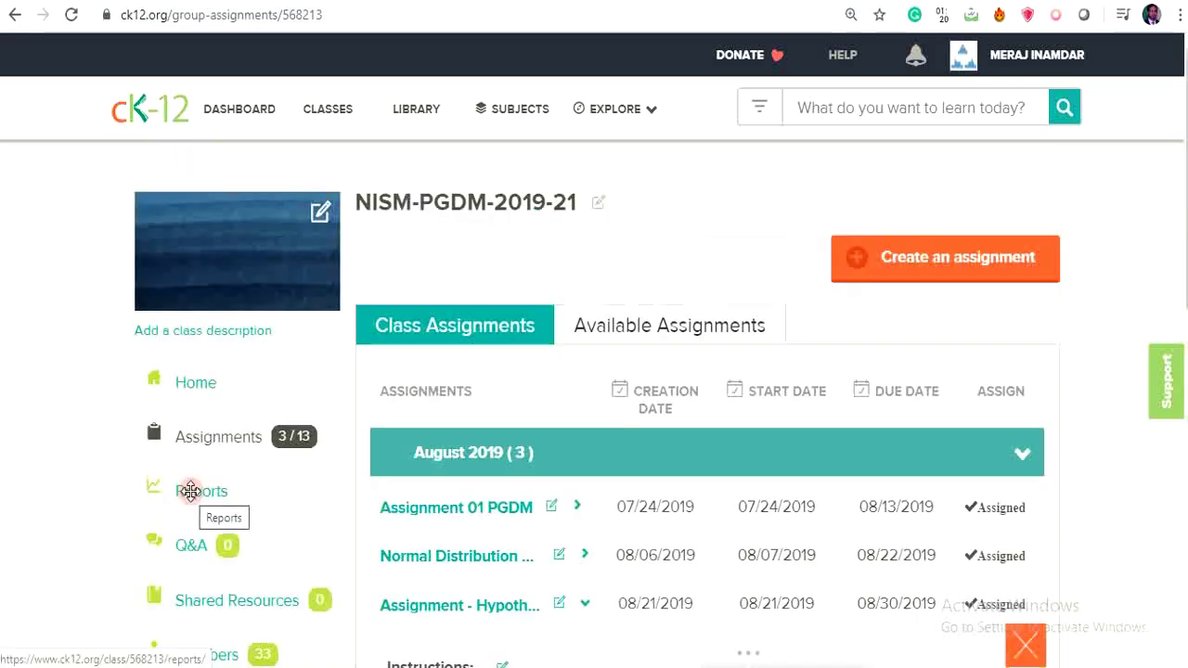
# - Review the class reports, including one student's Student's t-Distribution practice answers, and export the report as CSV
pyautogui.click(189, 491)
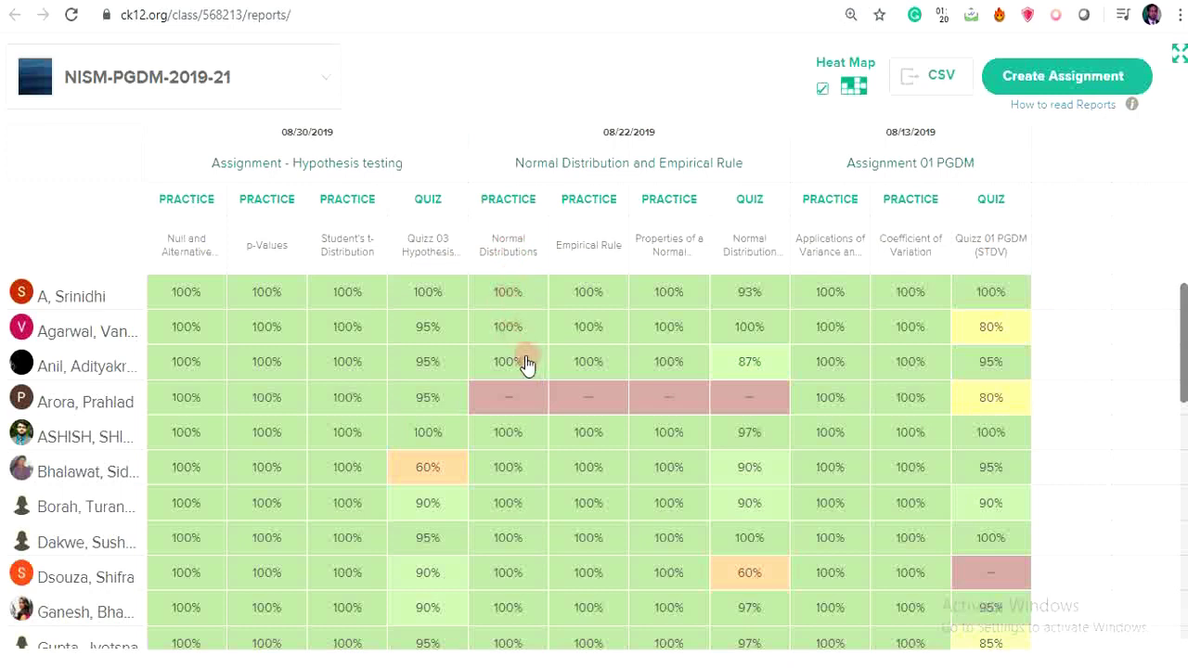
pyautogui.click(1088, 108)
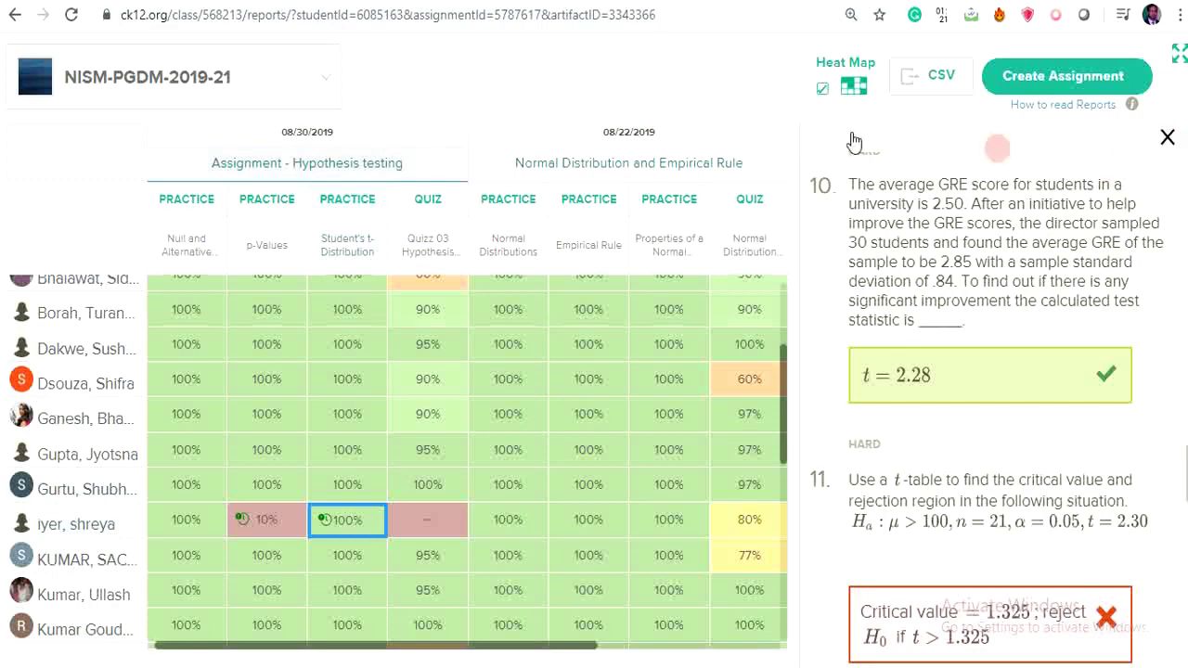
pyautogui.click(1167, 135)
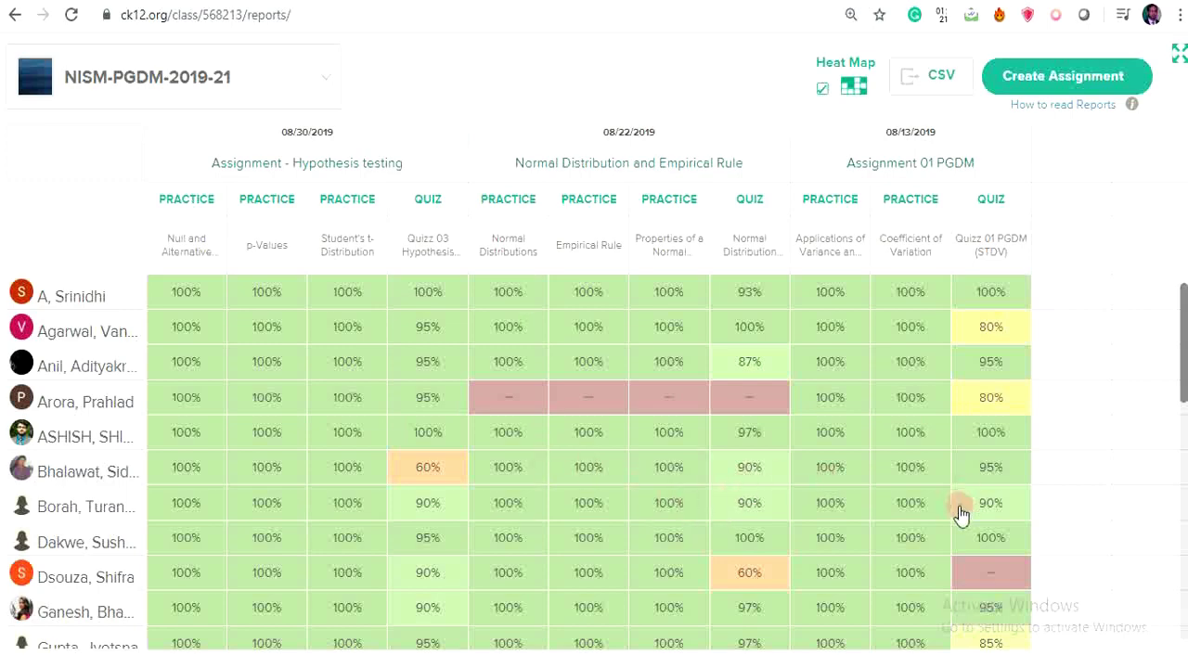
pyautogui.click(910, 504)
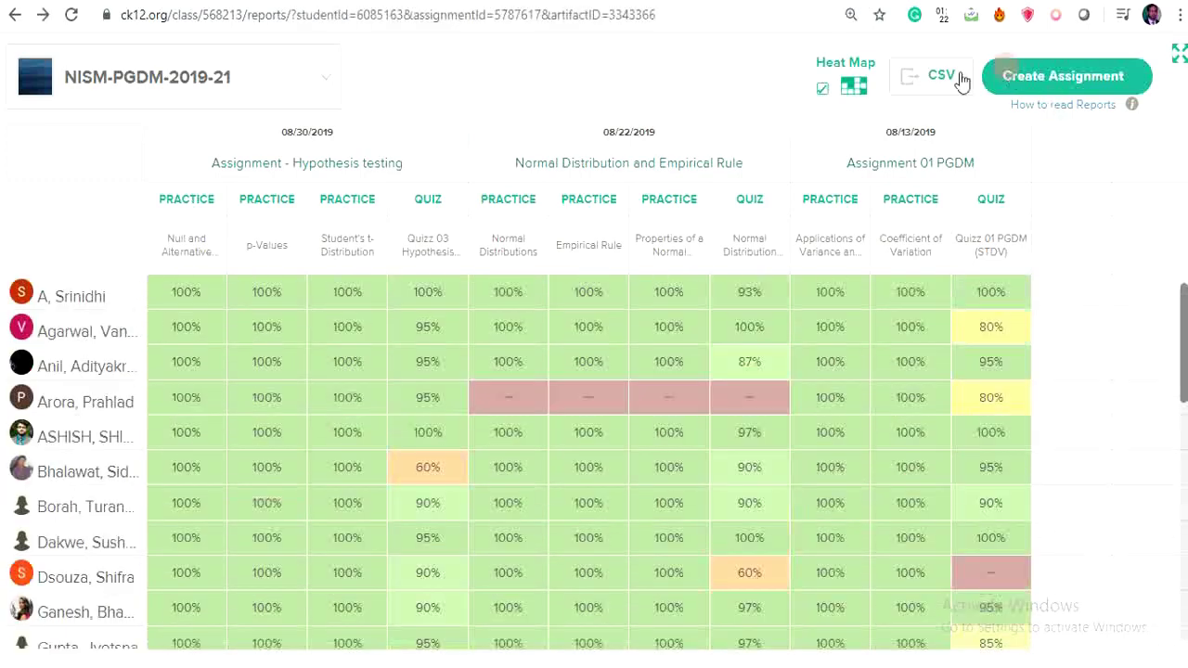
pyautogui.click(938, 83)
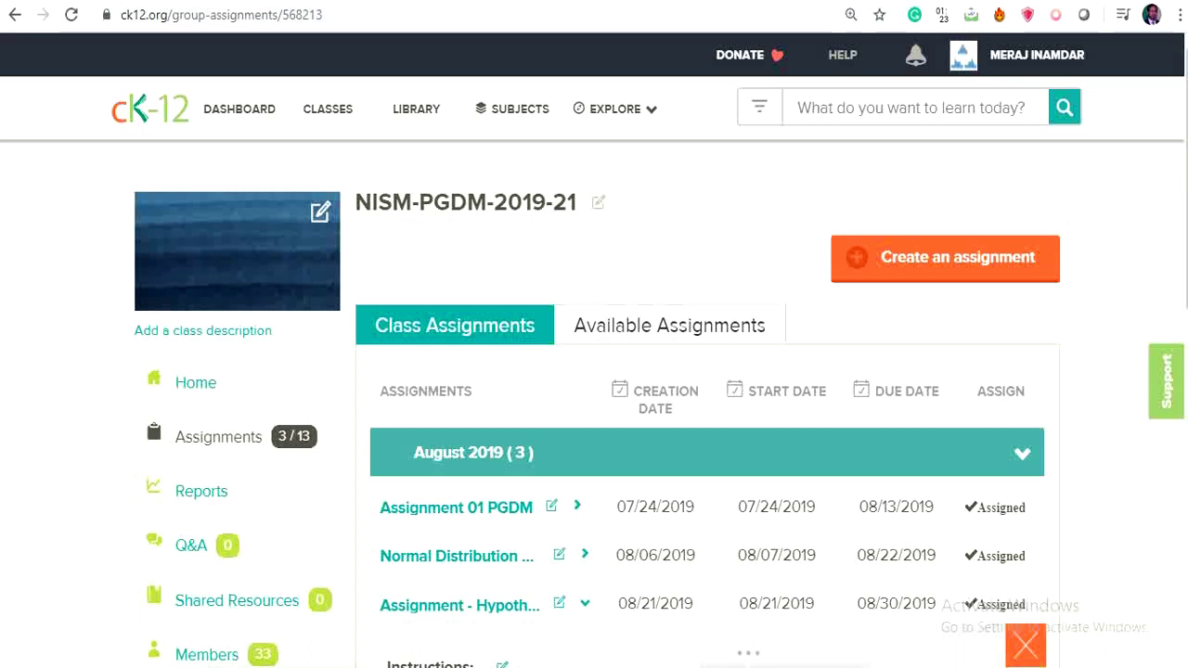
# - Open the library and start creating a new section, dismissing the introduction to the enhancements
pyautogui.click(393, 105)
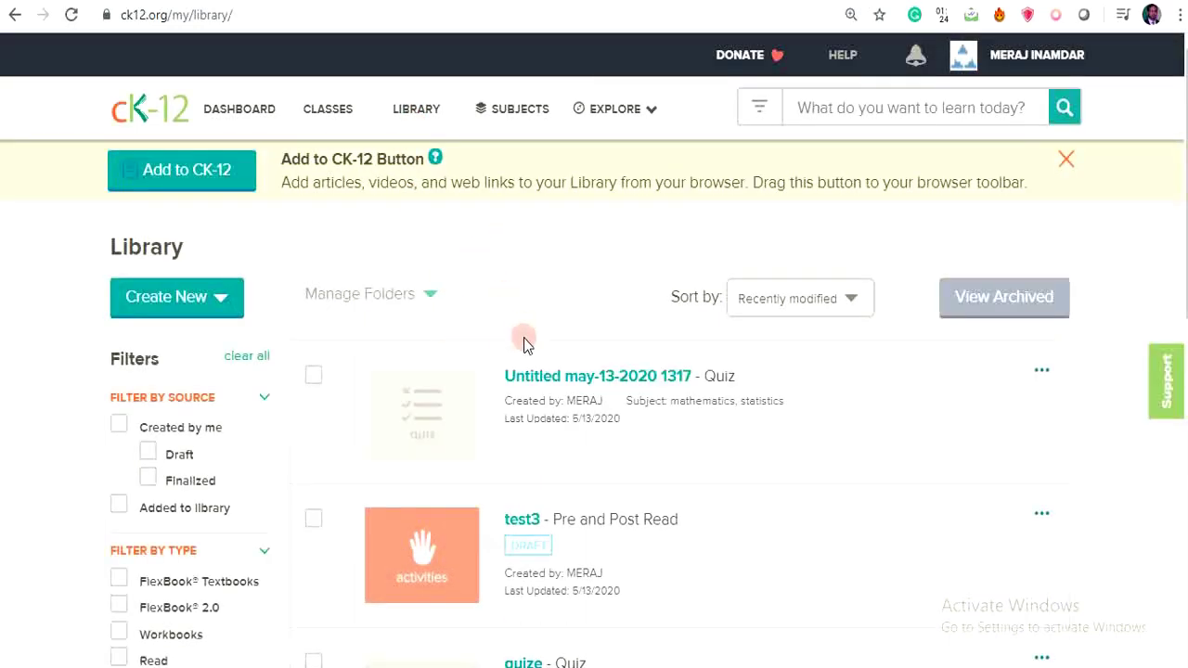
pyautogui.click(222, 314)
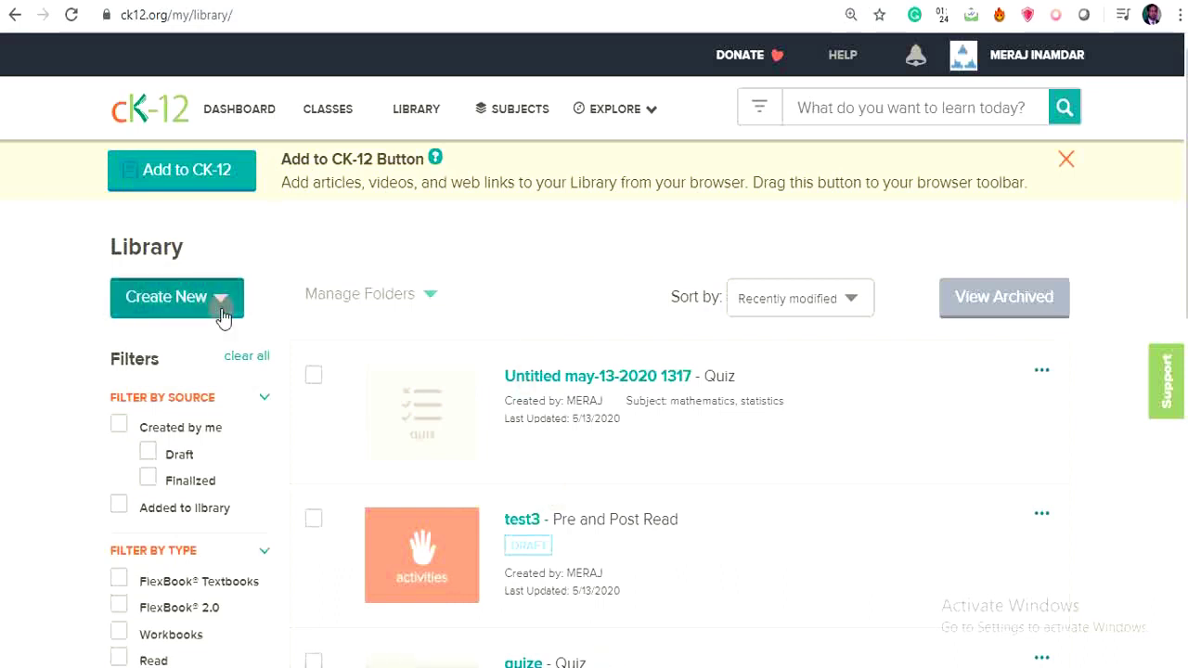
pyautogui.click(212, 345)
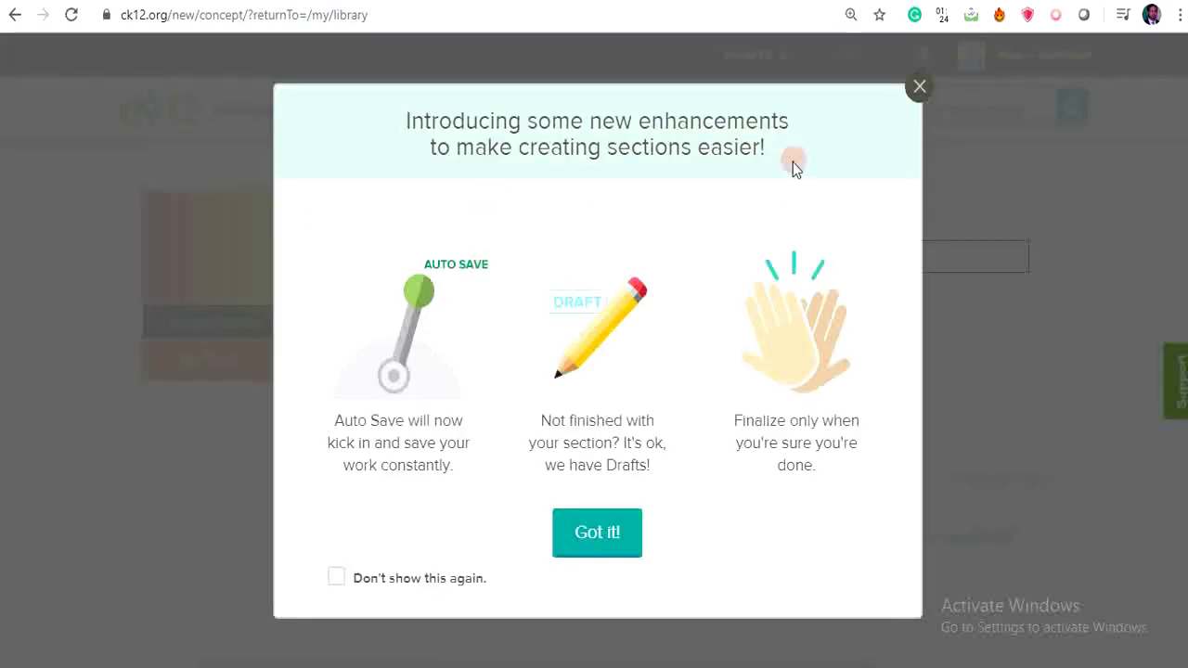
pyautogui.click(918, 86)
# - Title the new modality BM, choose Read as its modality type, and save it
pyautogui.click(565, 263)
pyautogui.hotkey('ctrl', 'a')
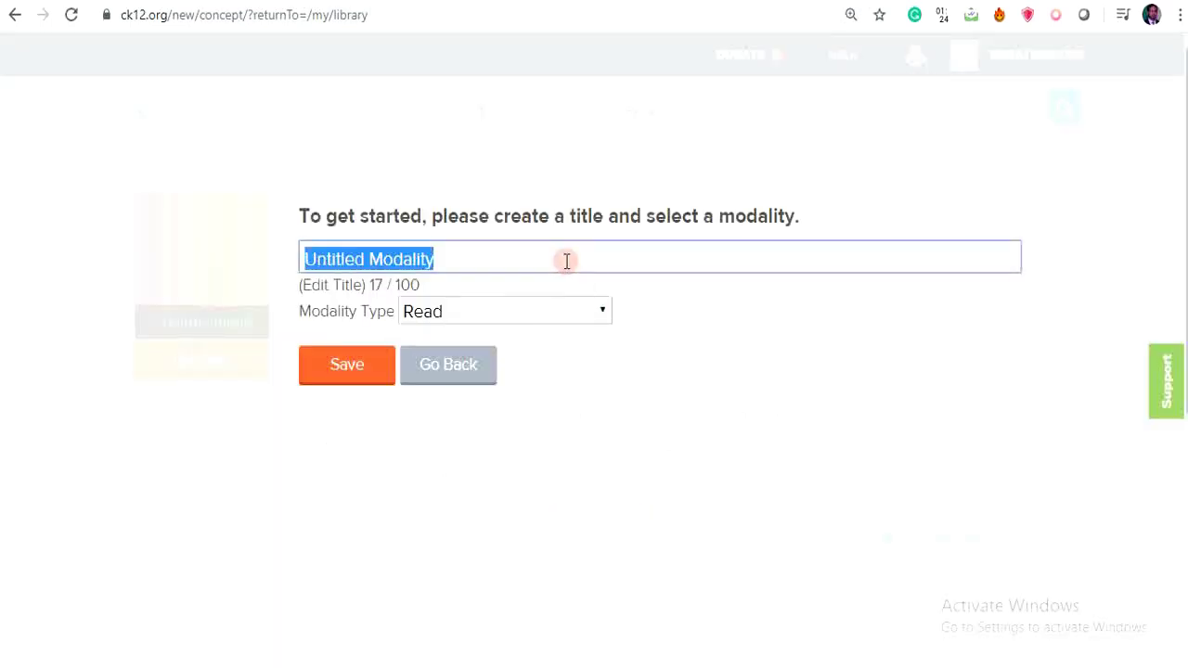
pyautogui.write('BM')
pyautogui.click(560, 313)
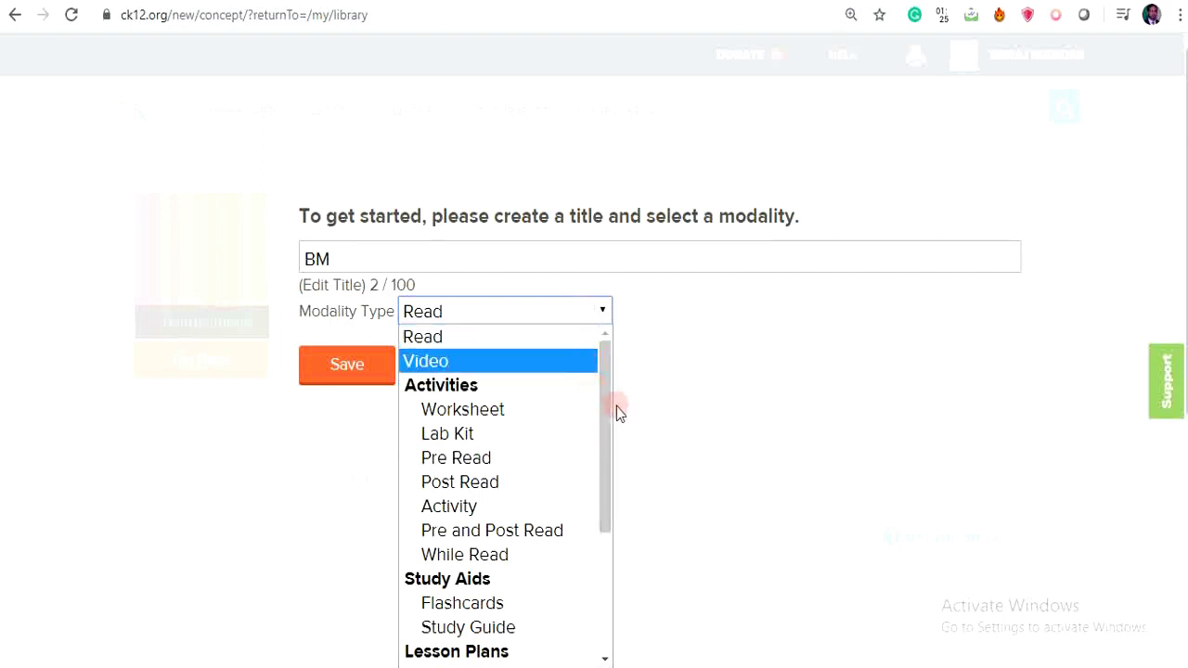
pyautogui.moveTo(604, 405)
pyautogui.mouseDown()
pyautogui.moveTo(623, 547)
pyautogui.moveTo(614, 391)
pyautogui.mouseUp()
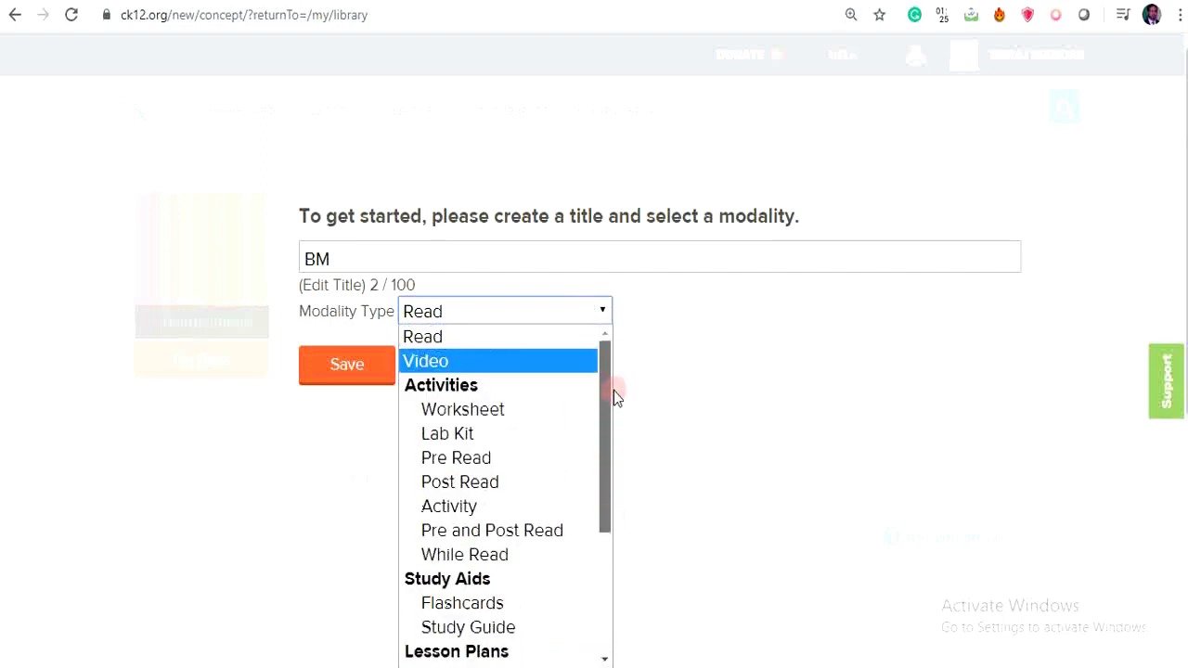
pyautogui.click(563, 338)
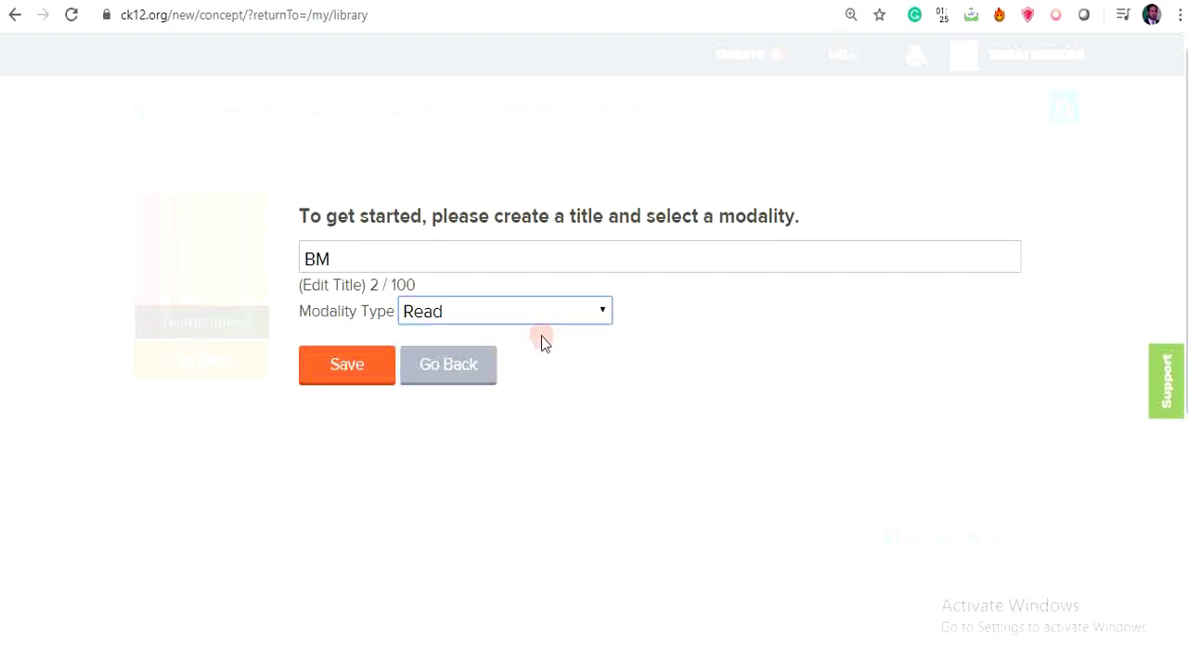
pyautogui.click(360, 362)
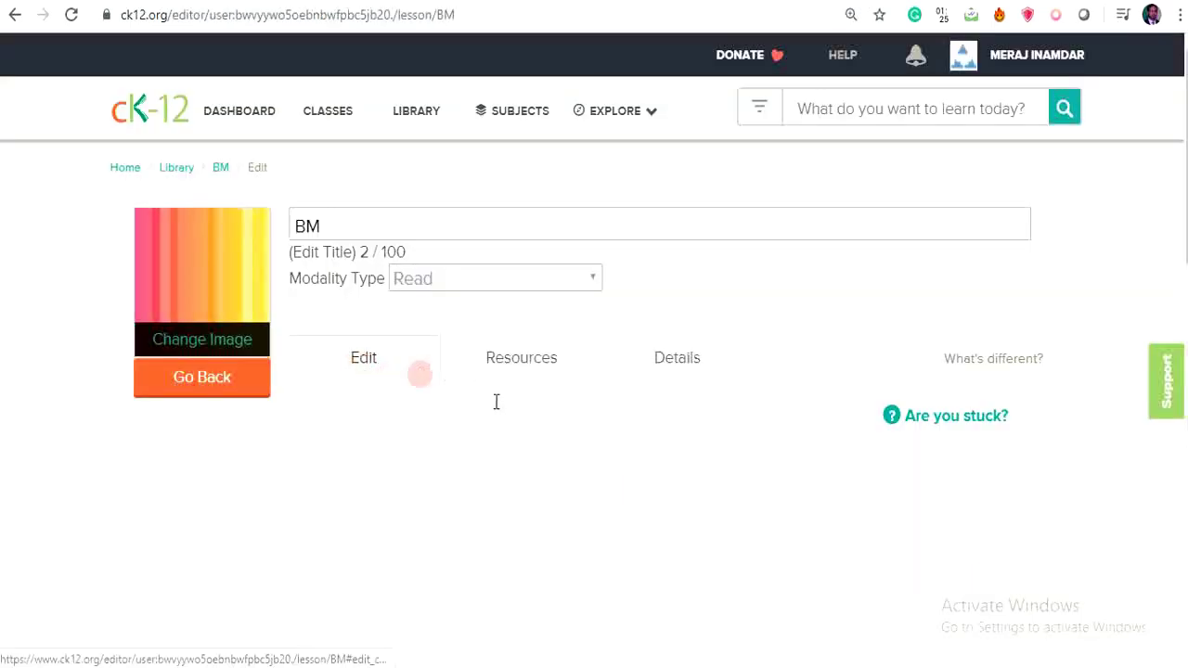
# - Write "hi," and "note1" on separate lines in the body of the BM modality, leaving blank space below
pyautogui.click(451, 570)
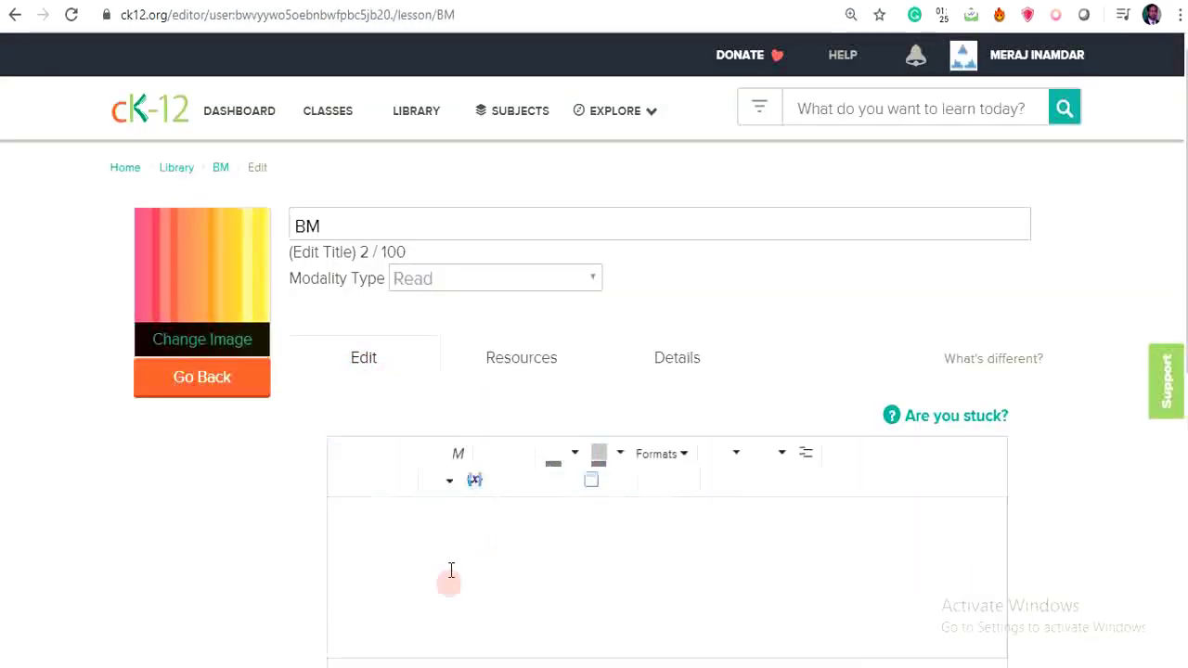
pyautogui.scroll(-1, 455, 575)
pyautogui.click(478, 448)
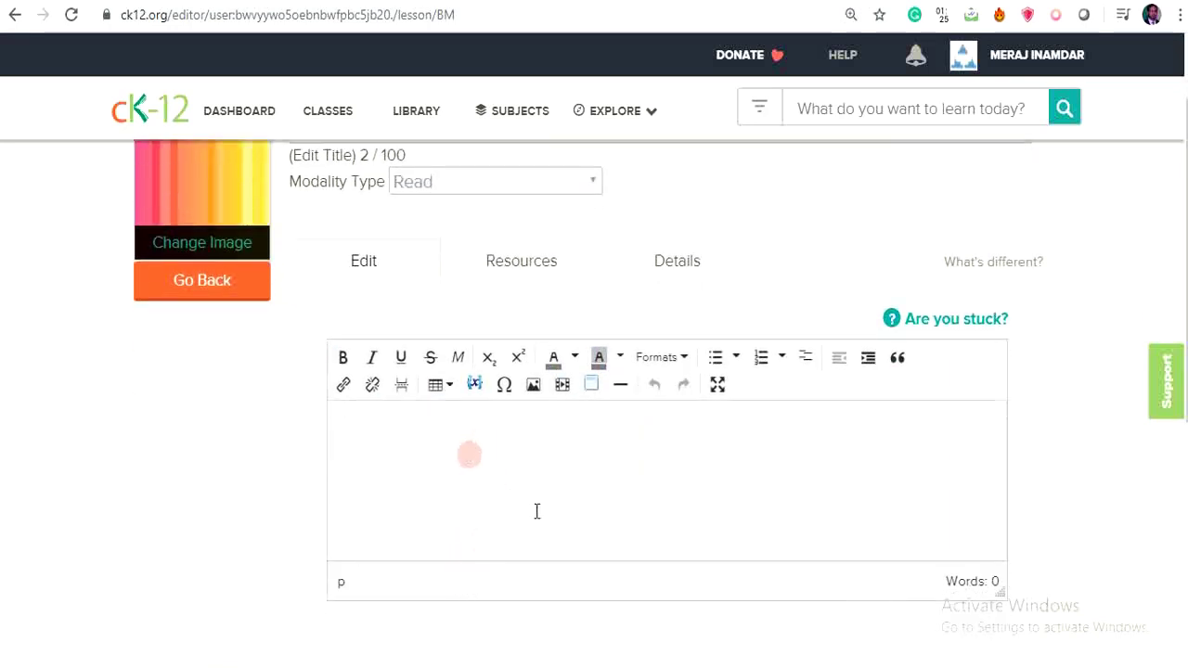
pyautogui.click(408, 437)
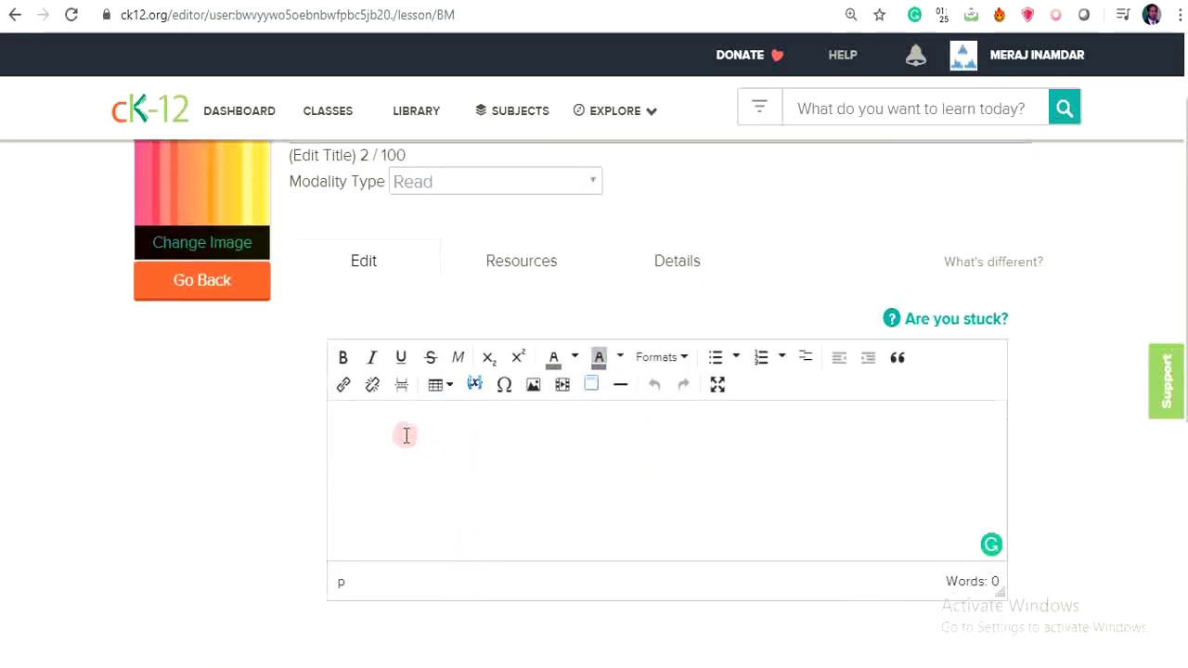
pyautogui.write('hi,')
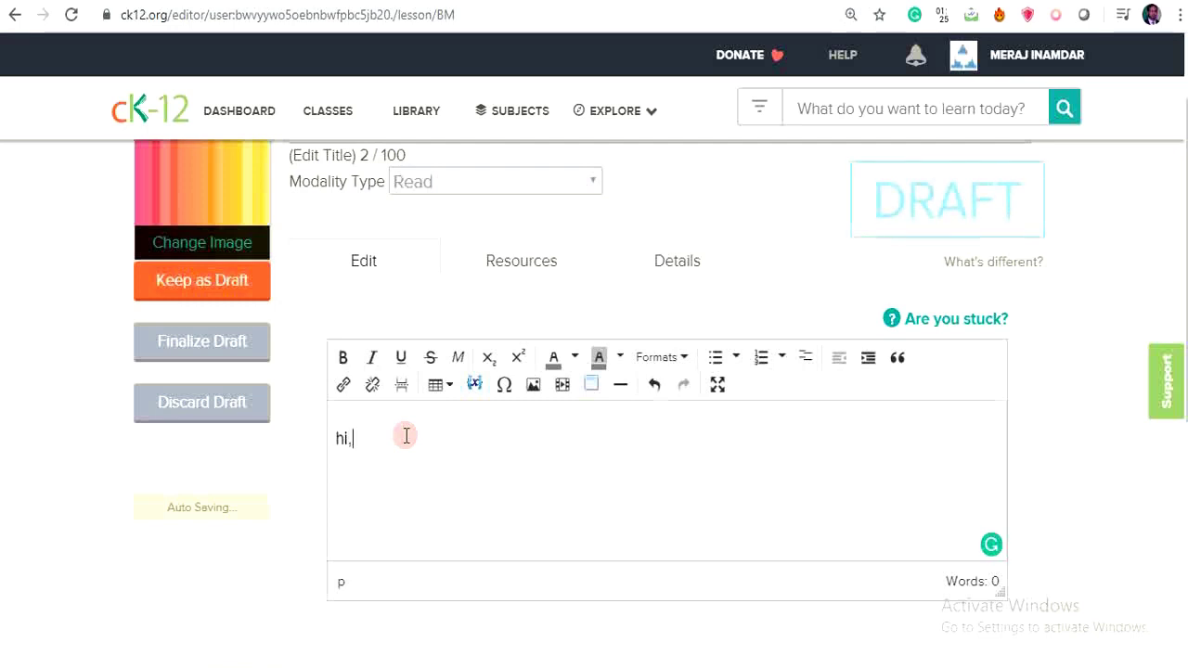
pyautogui.press('Return')
pyautogui.write('no')
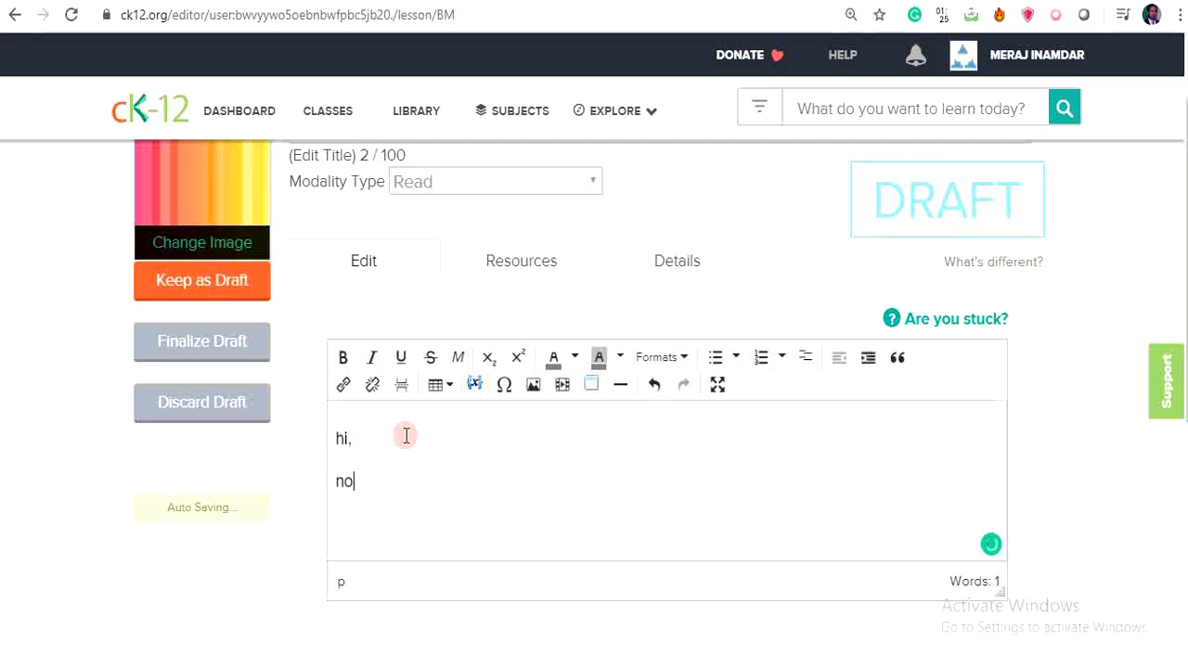
pyautogui.write('te1')
pyautogui.press('Return')
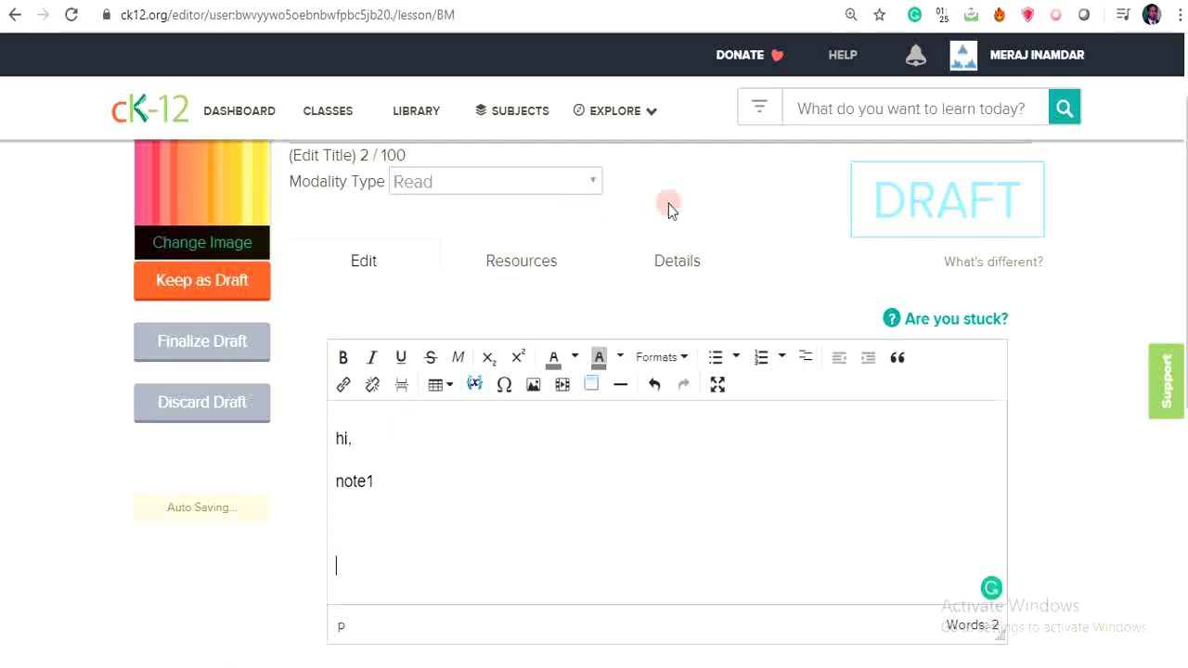
# - Start embedding an object below the note text, and copy the embed code of "Regression Series: Part-2 Adjusted r square" from YouTube
pyautogui.click(565, 384)
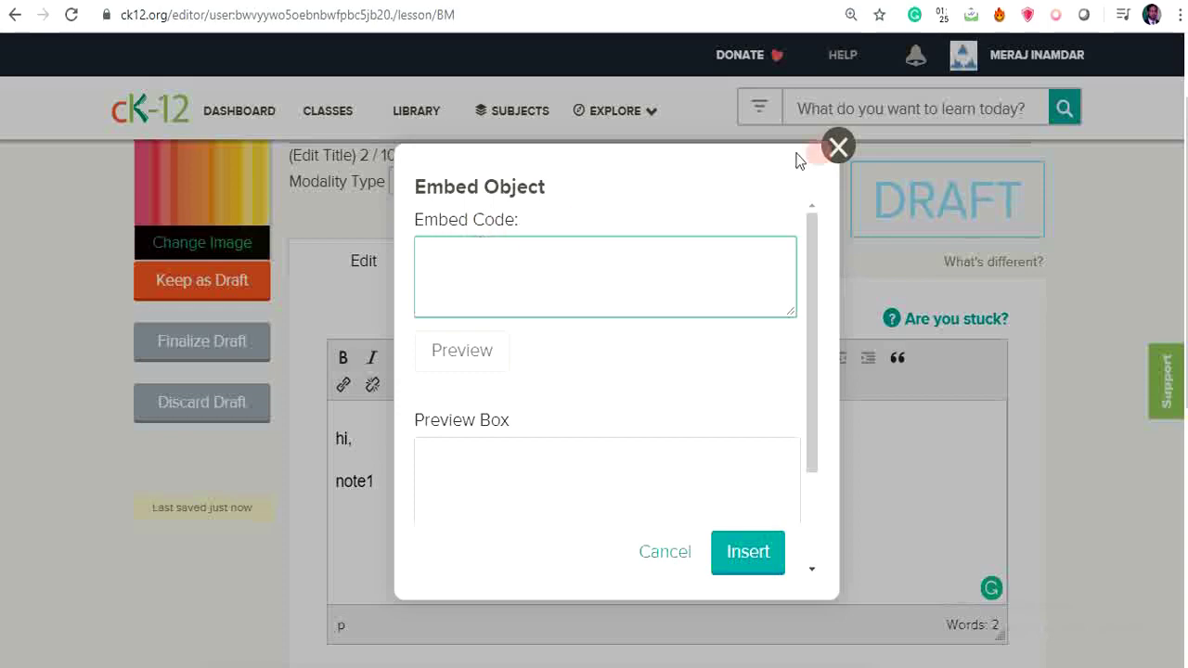
pyautogui.click(947, 1)
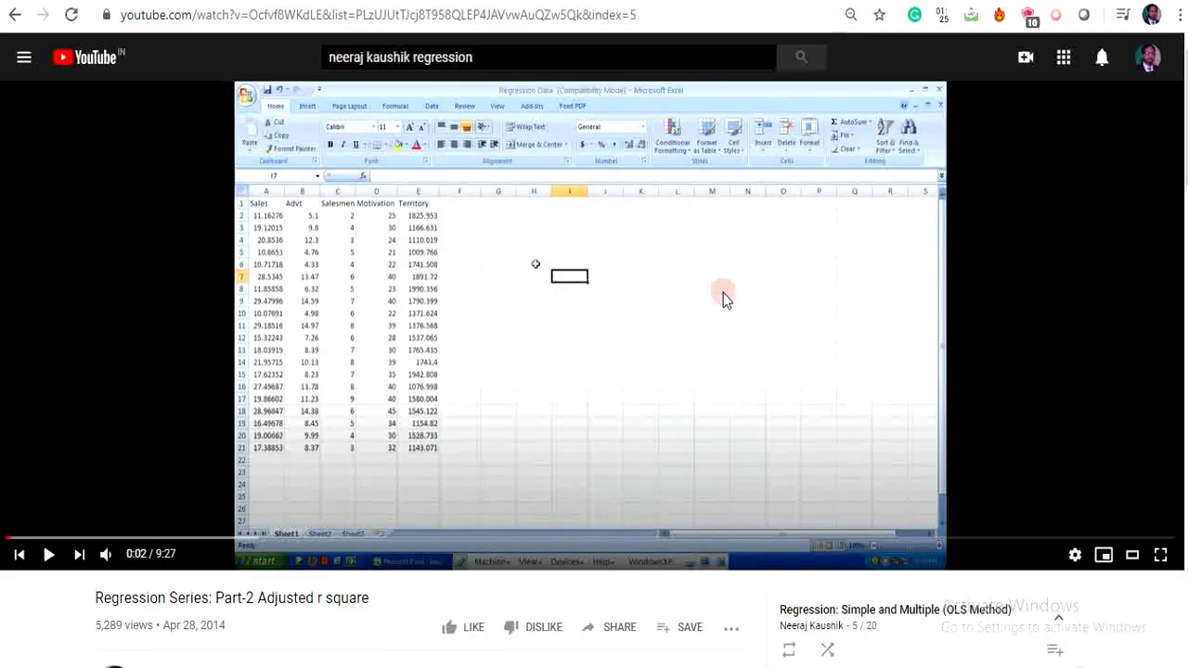
pyautogui.scroll(-1, 724, 297)
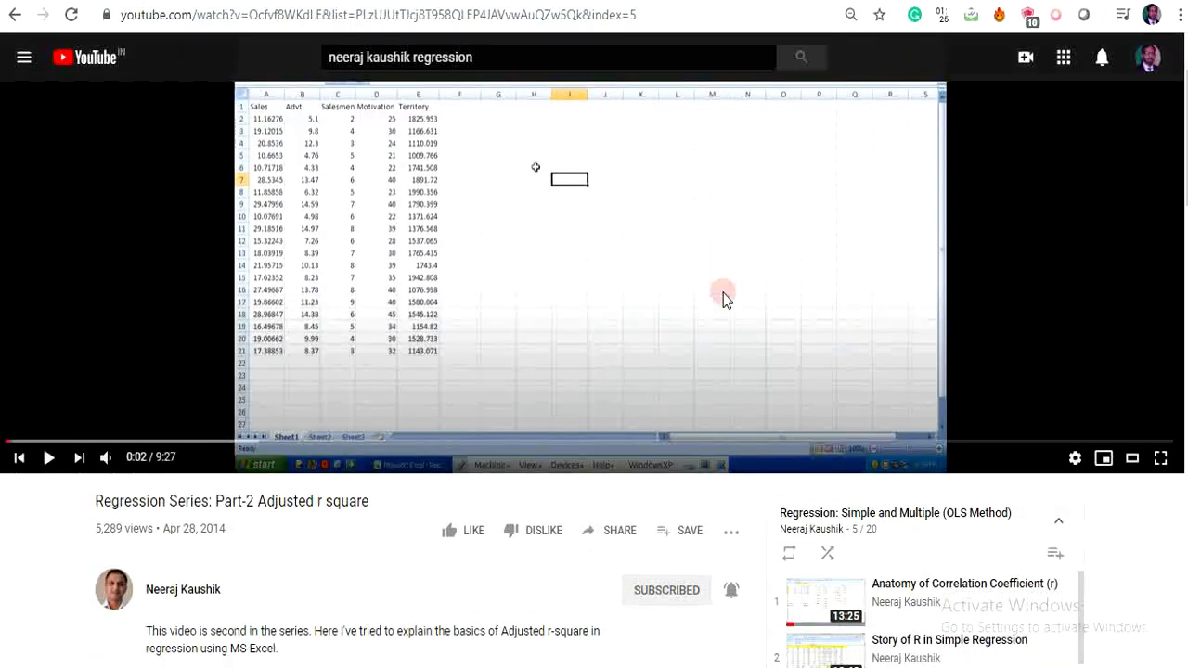
pyautogui.click(632, 530)
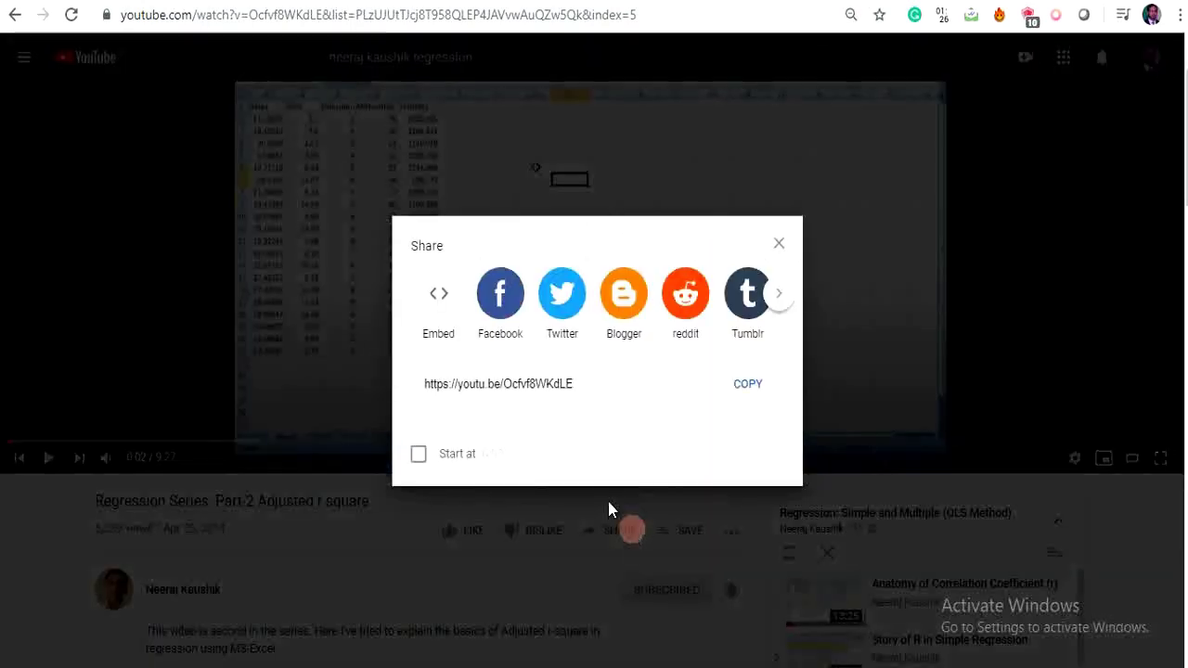
pyautogui.click(446, 311)
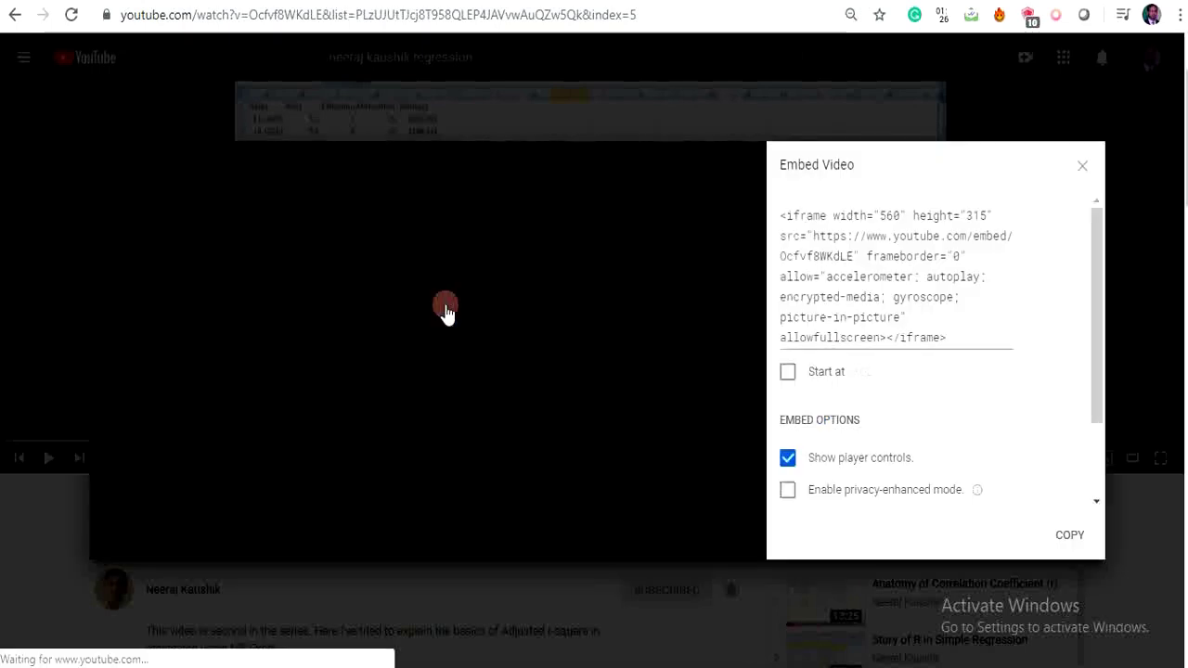
pyautogui.moveTo(966, 338); pyautogui.dragTo(780, 212)
pyautogui.hotkey('ctrl', 'c')
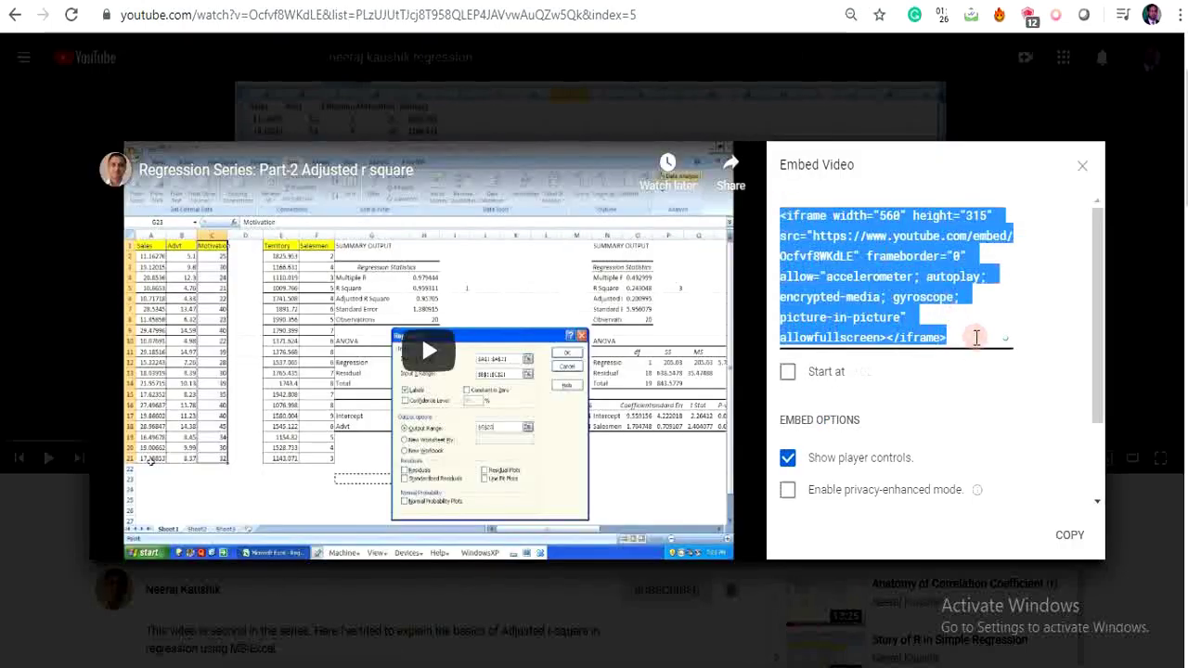
# - Return to the CK-12 editor, paste the copied iframe code as the embed code, and insert the video into the note
pyautogui.hotkey('alt', 'Tab')
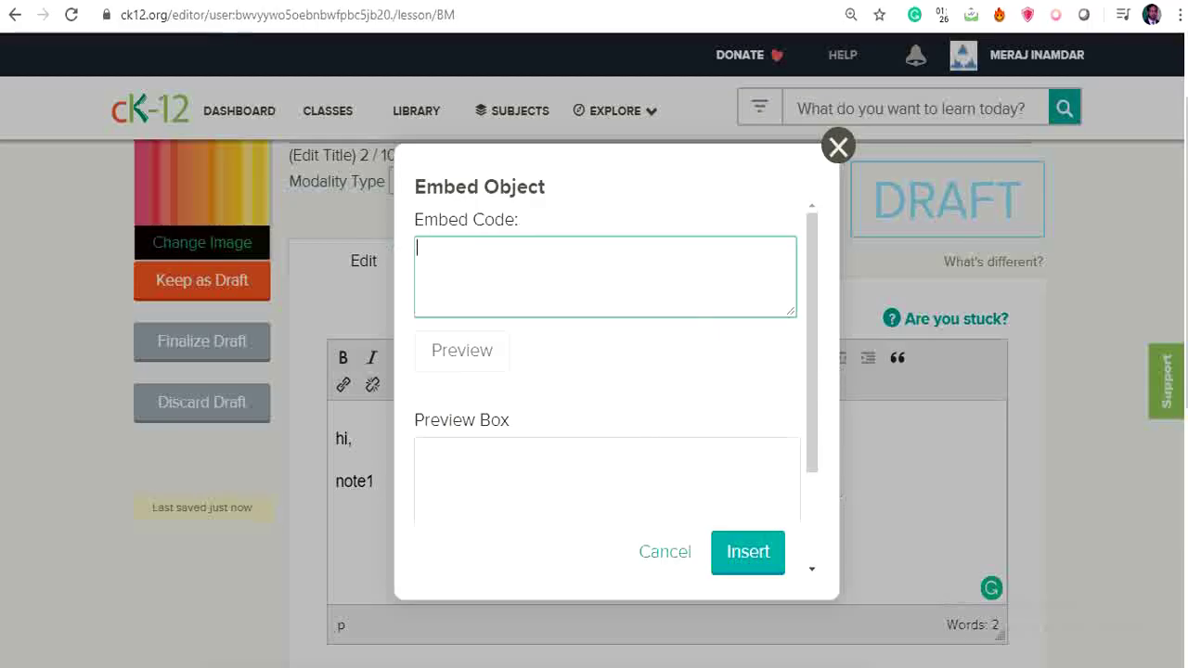
pyautogui.hotkey('ctrl', 'v')
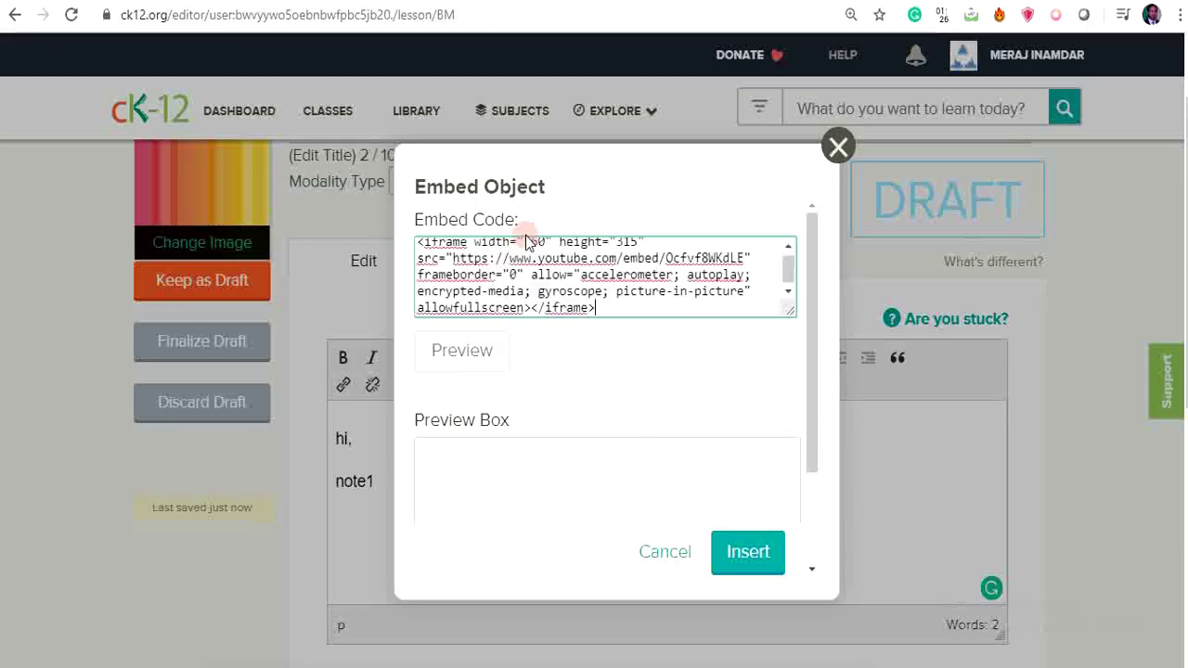
pyautogui.click(775, 557)
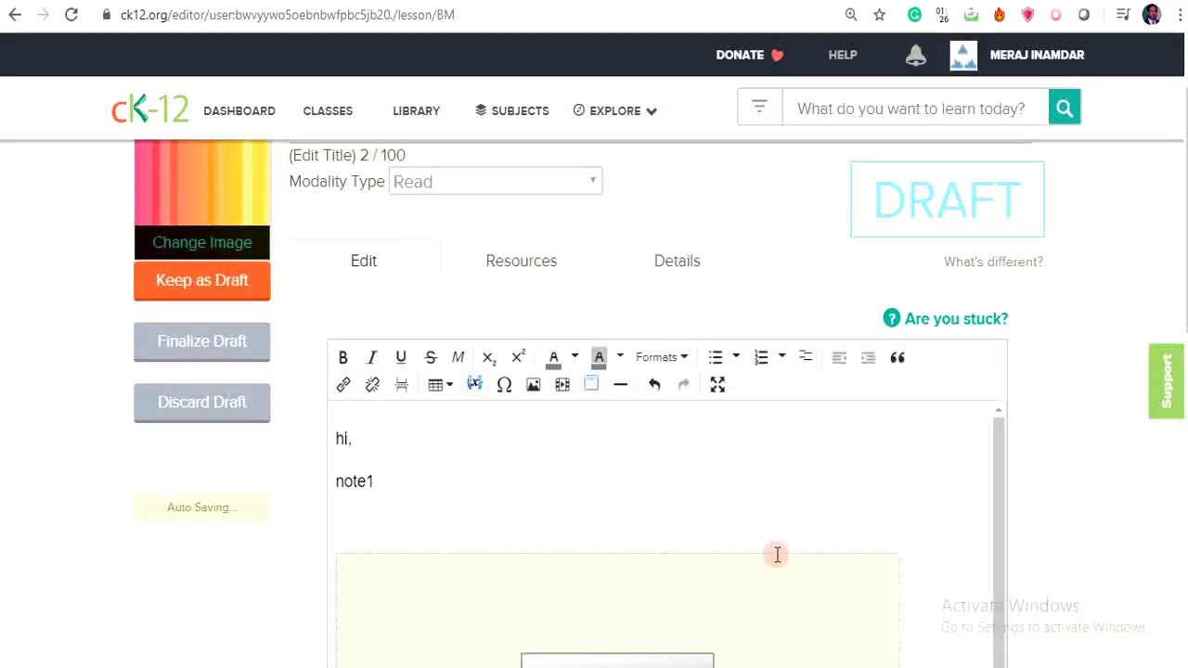
pyautogui.scroll(-3, 831, 405)
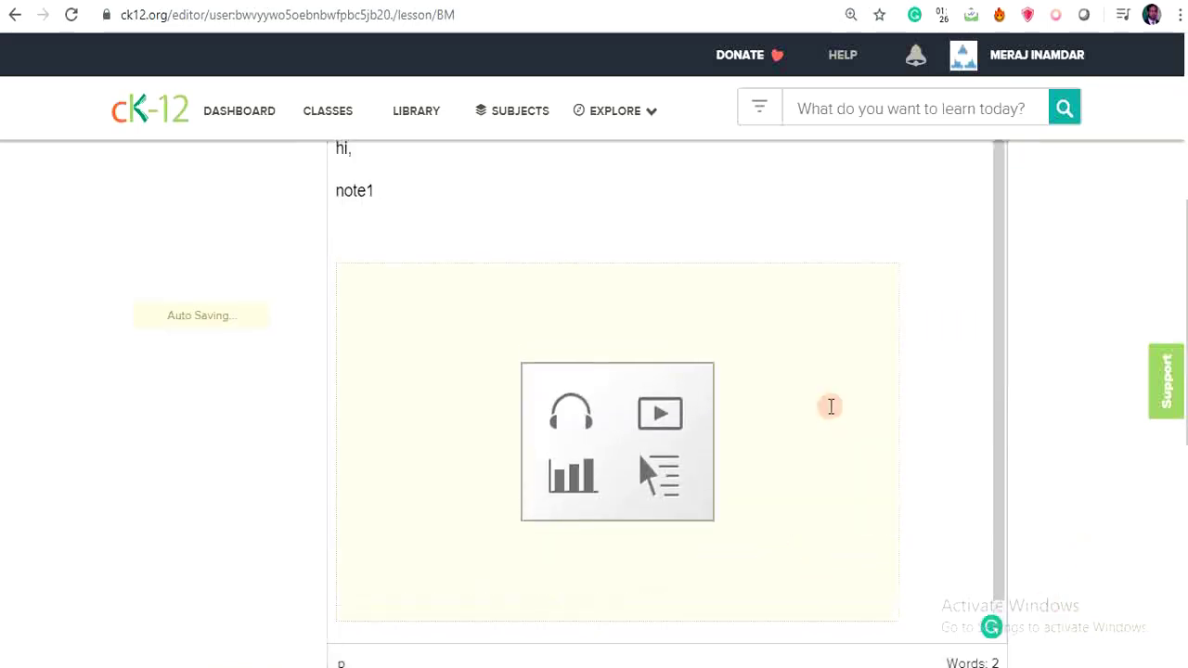
pyautogui.scroll(3, 831, 405)
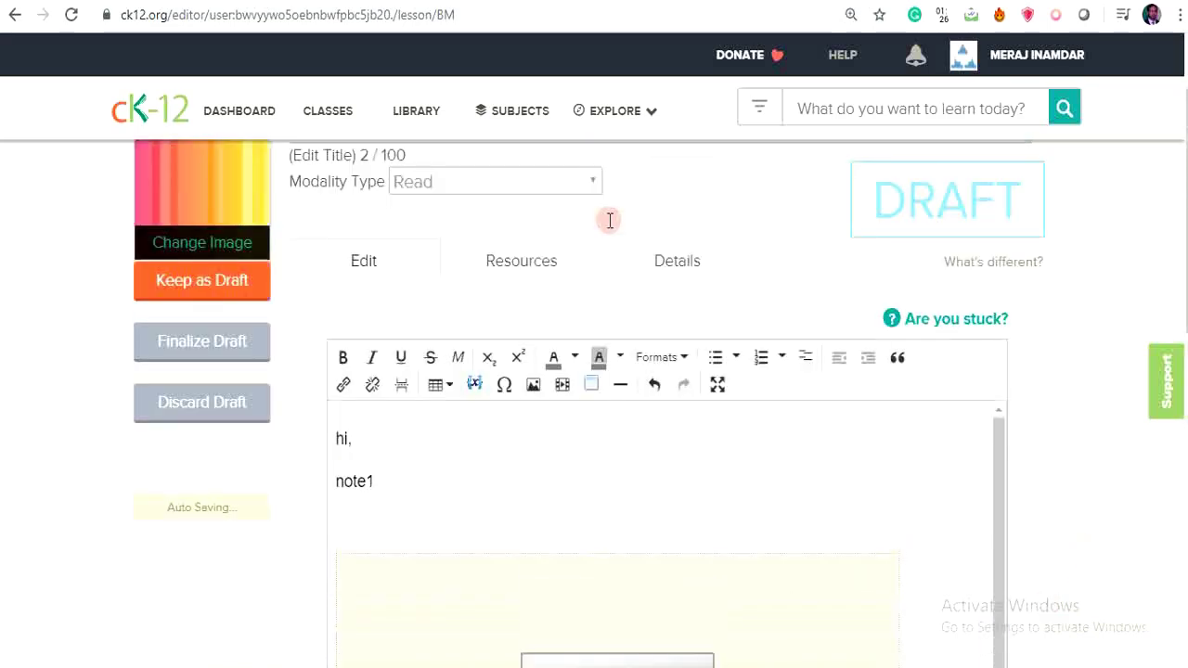
# - Keep BM as a draft and look through its page down to Notes/Highlights before returning to the library
pyautogui.click(215, 297)
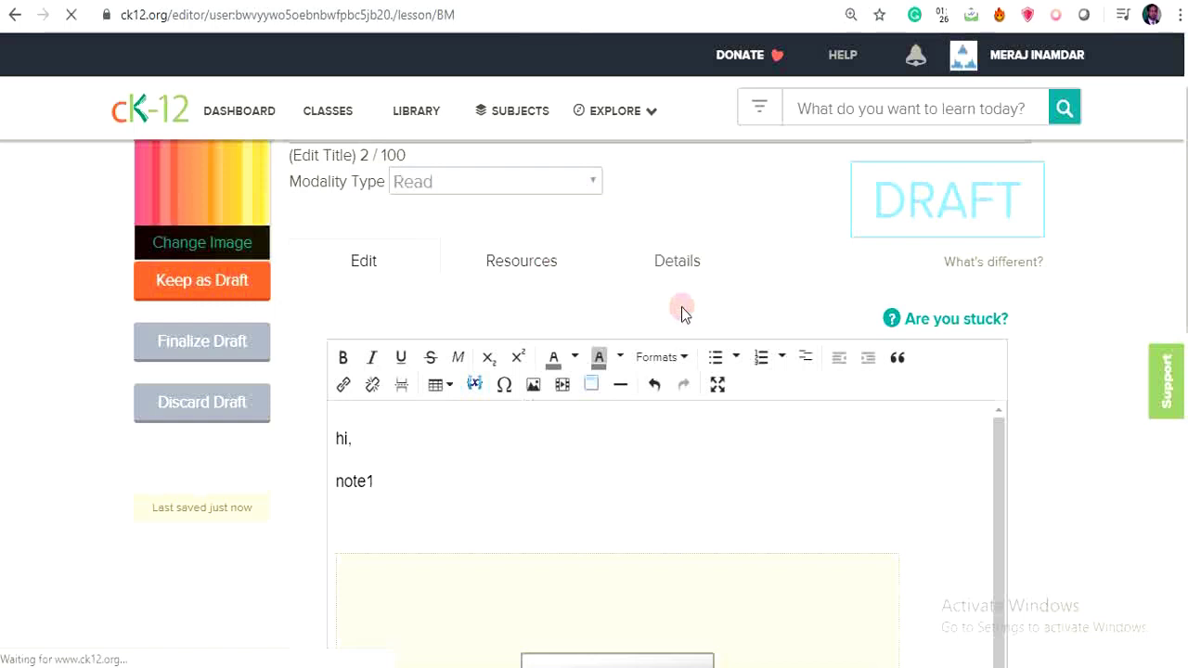
pyautogui.scroll(-4, 681, 312)
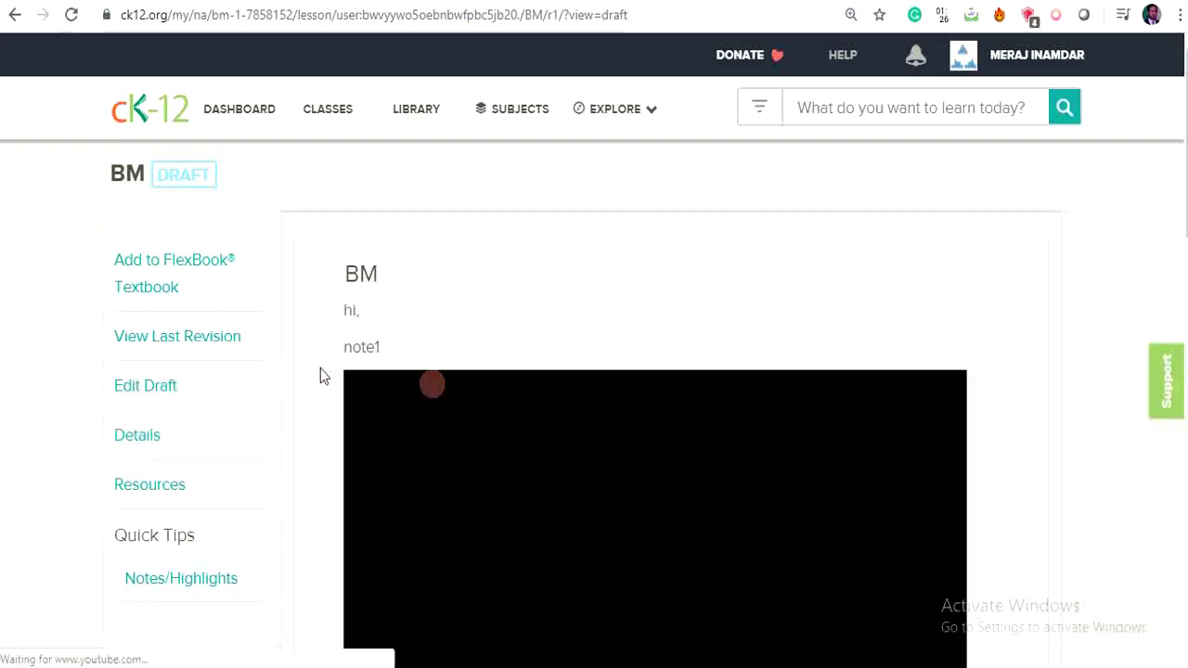
pyautogui.scroll(-3, 494, 408)
pyautogui.scroll(-1, 507, 452)
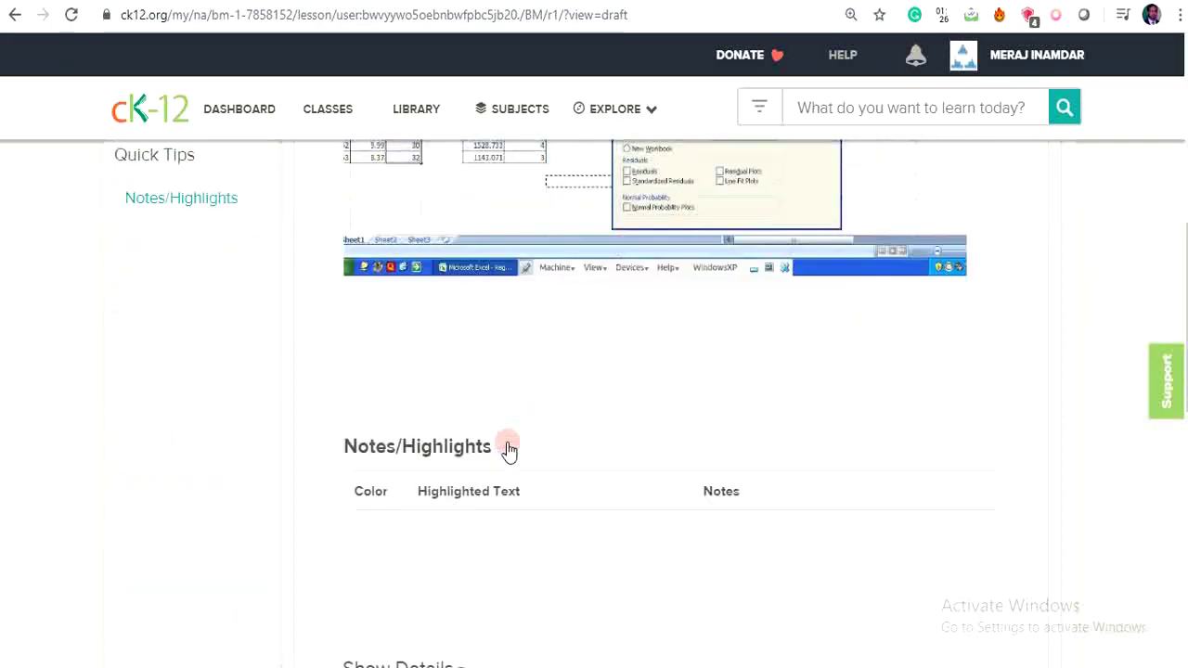
pyautogui.scroll(2, 508, 451)
pyautogui.scroll(3, 508, 451)
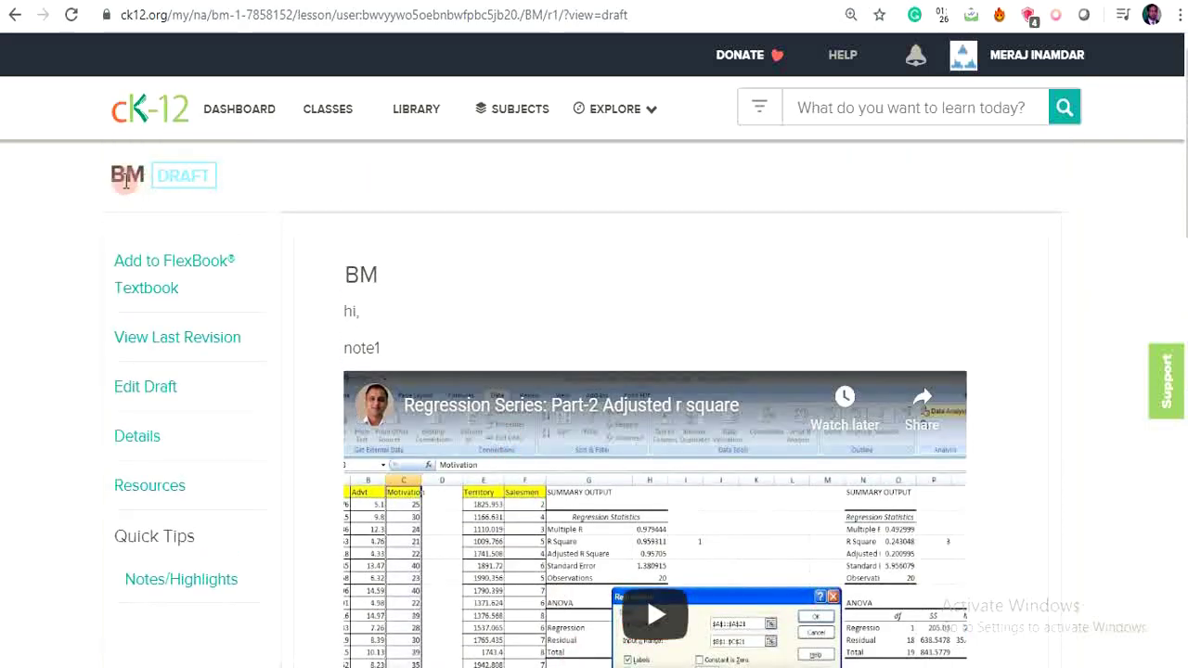
pyautogui.click(413, 132)
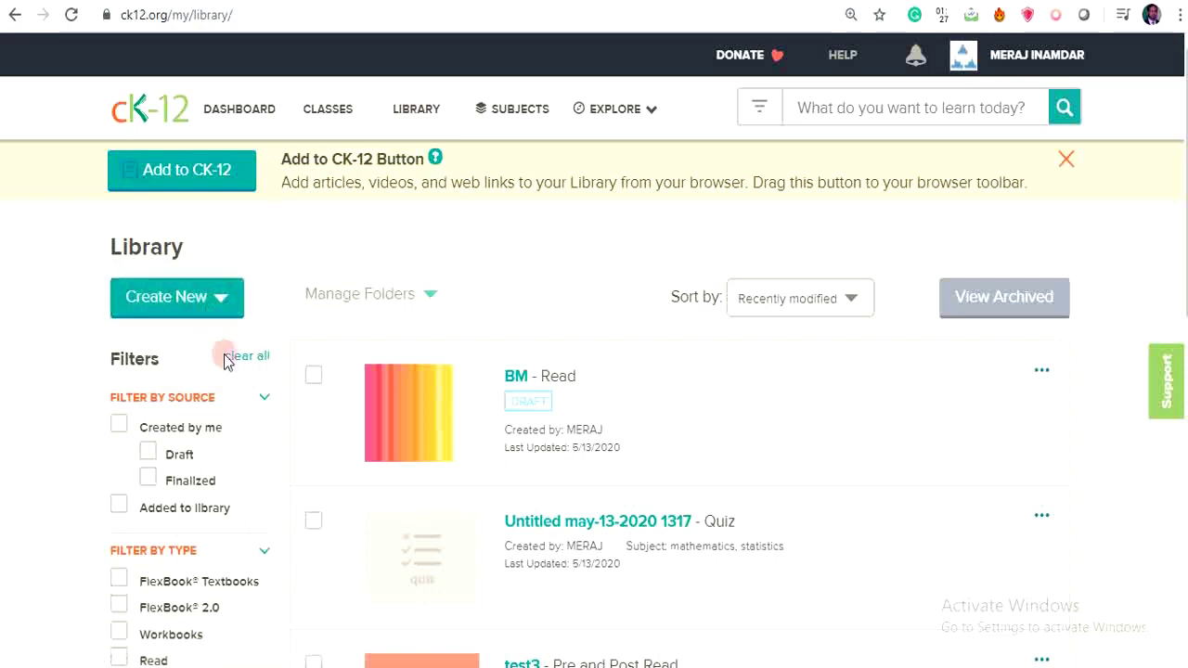
# - Start creating a new quiz from the library and look over its quiz properties and question set section
pyautogui.click(229, 304)
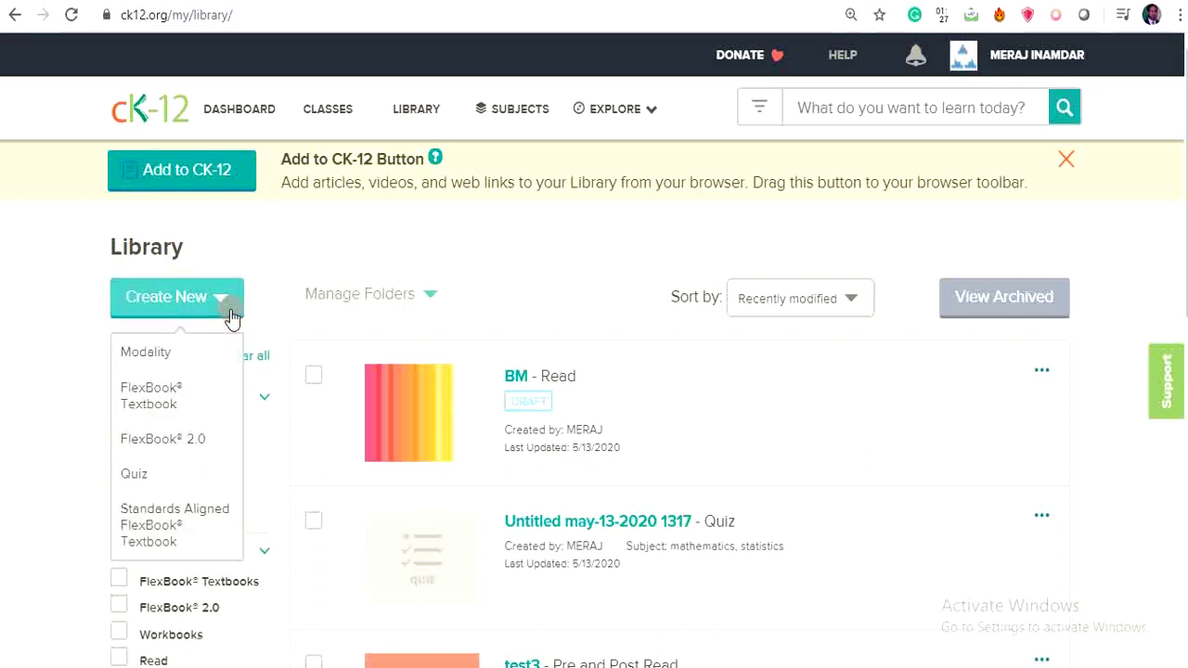
pyautogui.click(186, 489)
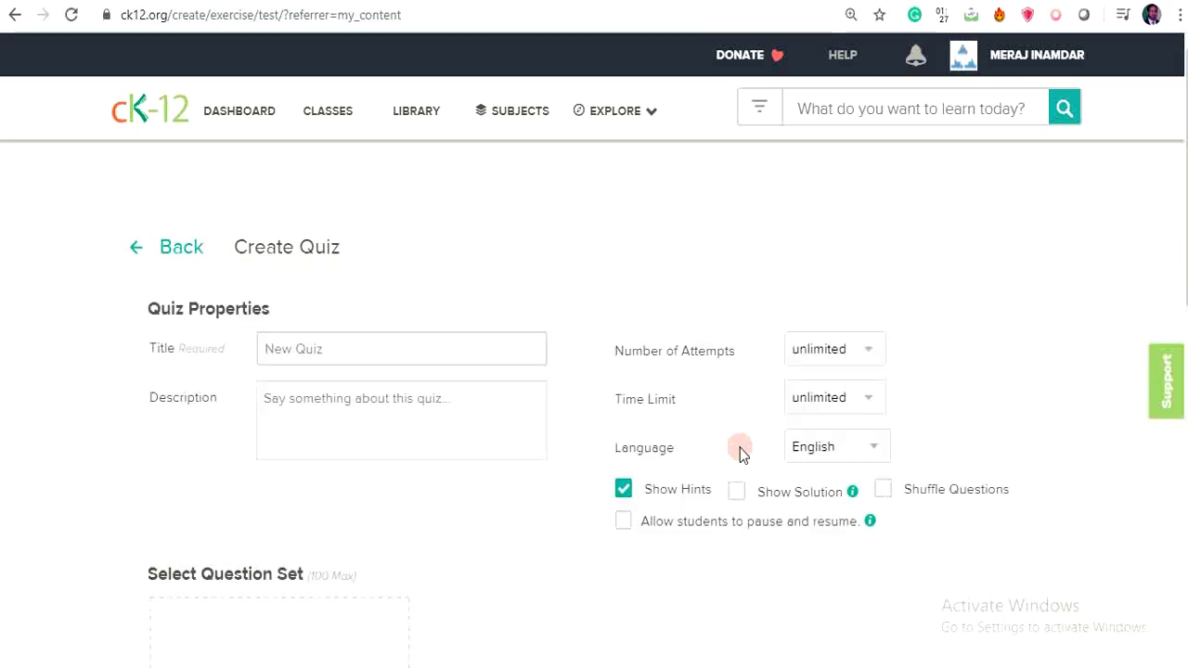
pyautogui.scroll(-1, 446, 437)
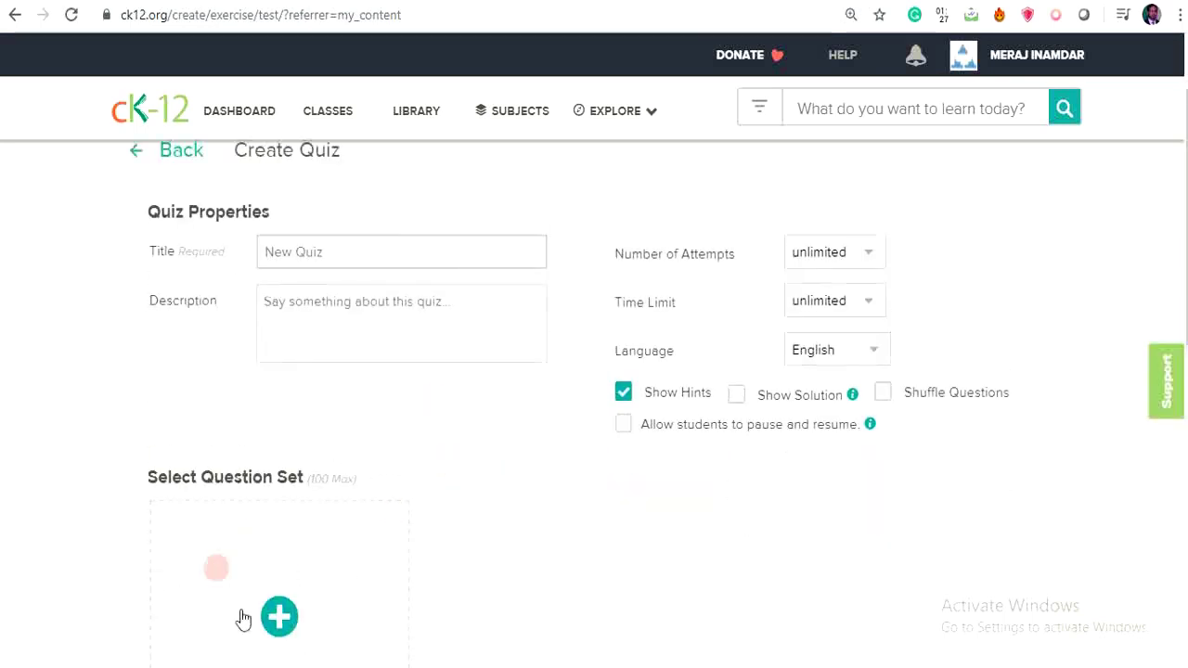
pyautogui.scroll(-1, 246, 613)
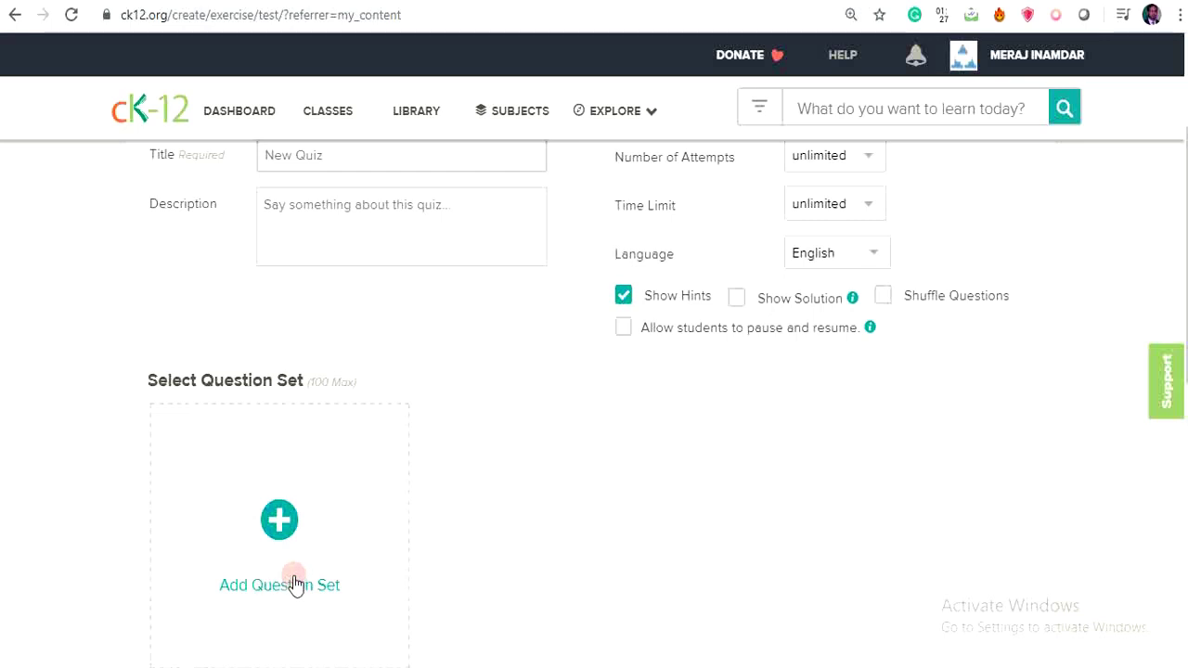
pyautogui.scroll(2, 295, 584)
pyautogui.scroll(-4, 294, 584)
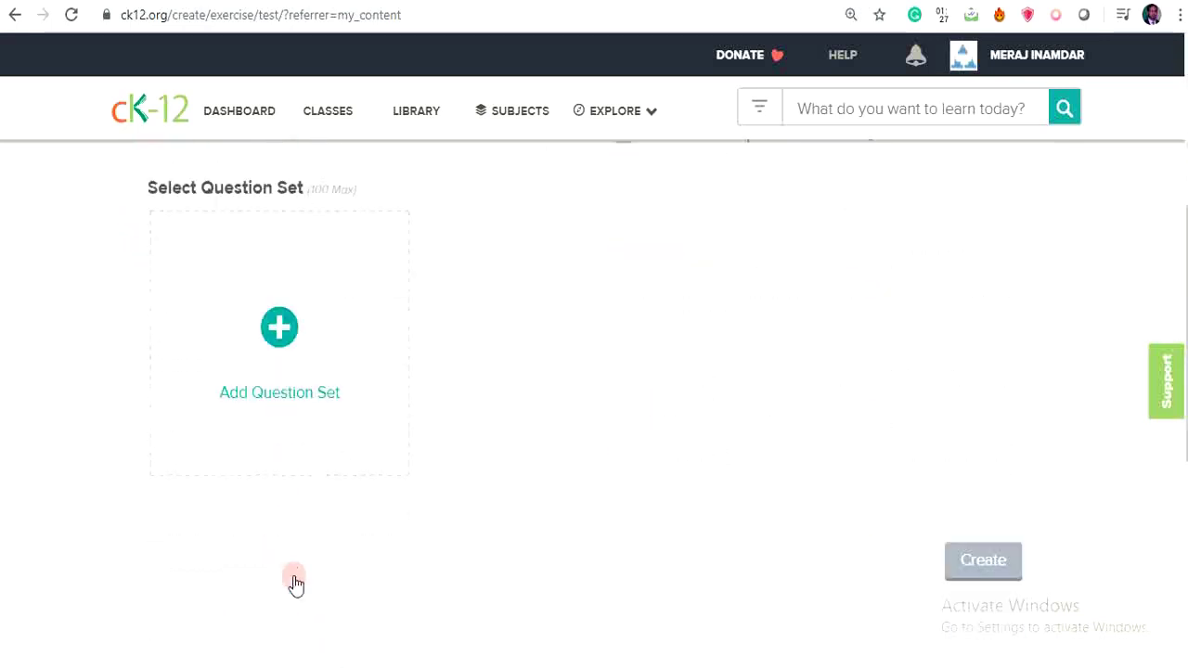
pyautogui.scroll(4, 910, 585)
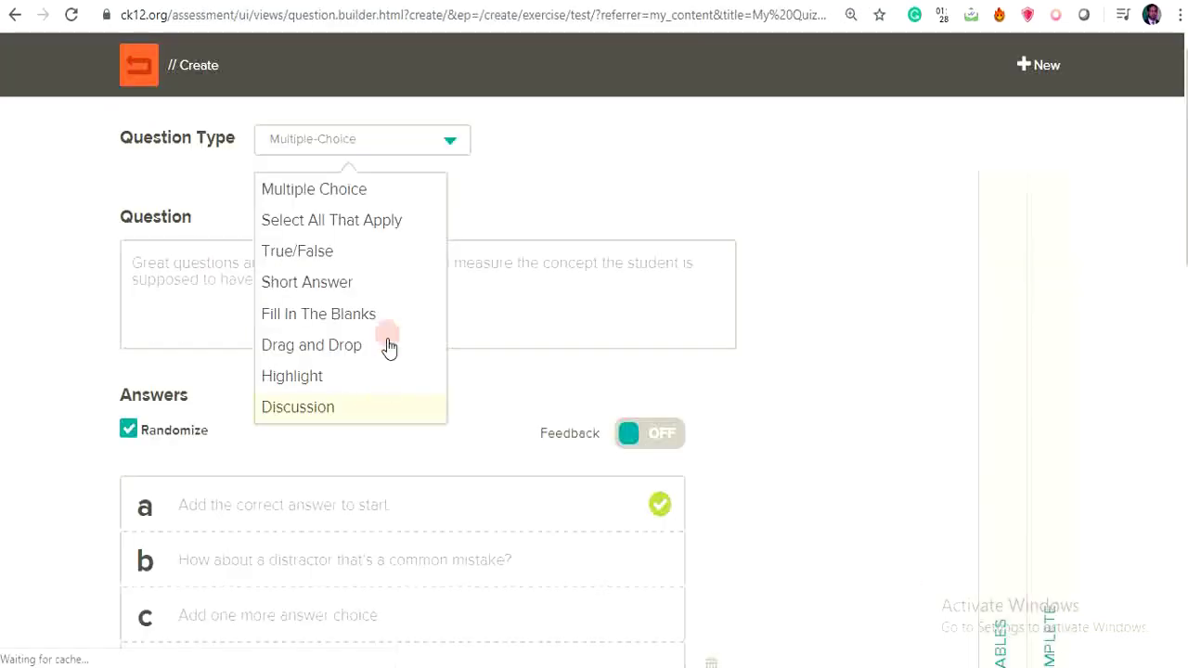
# - Close the question type list and look through the multiple-choice question form, from answers and solution down to hints, difficulty and question details
pyautogui.click(548, 230)
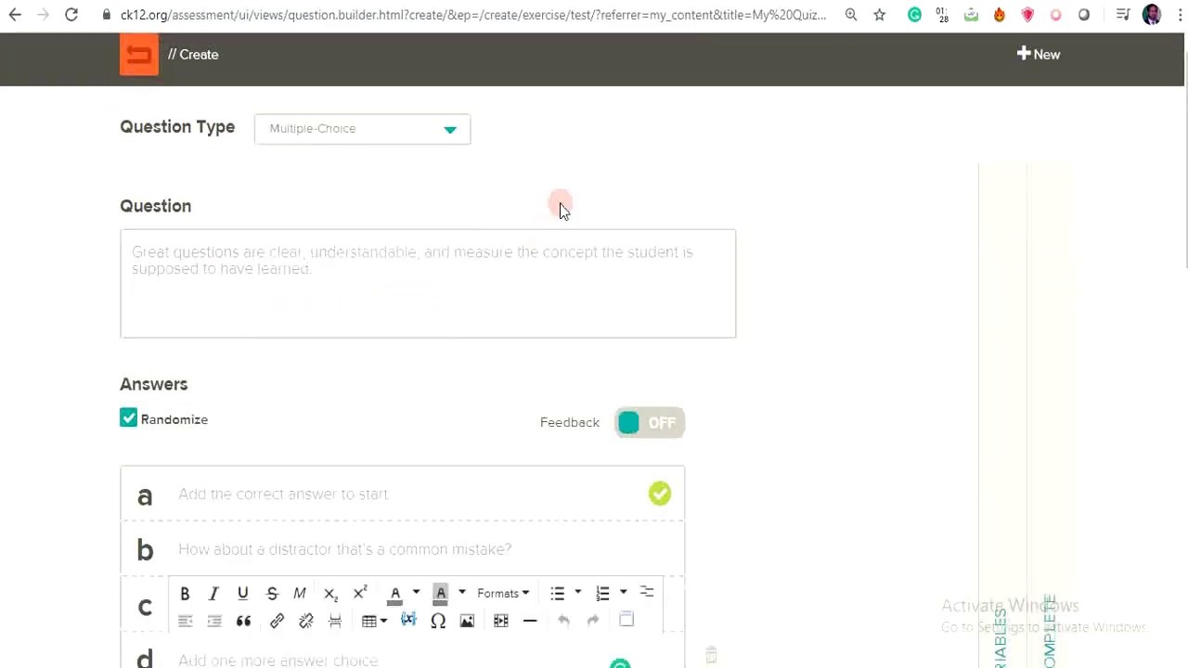
pyautogui.scroll(-2, 376, 446)
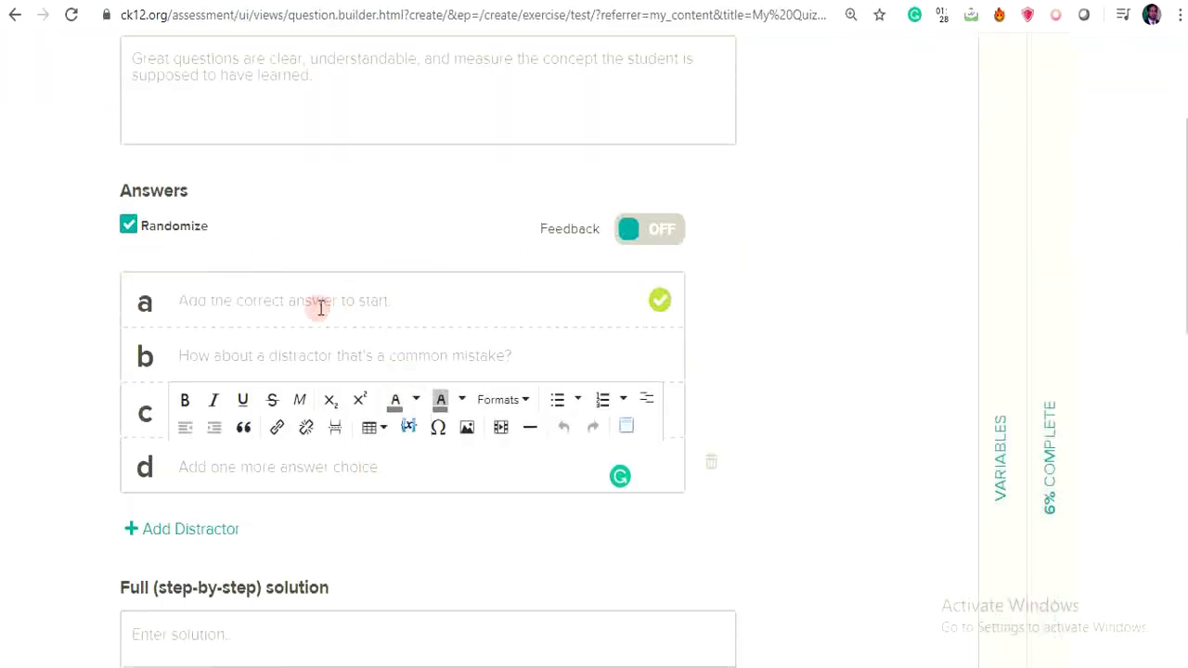
pyautogui.scroll(-5, 340, 469)
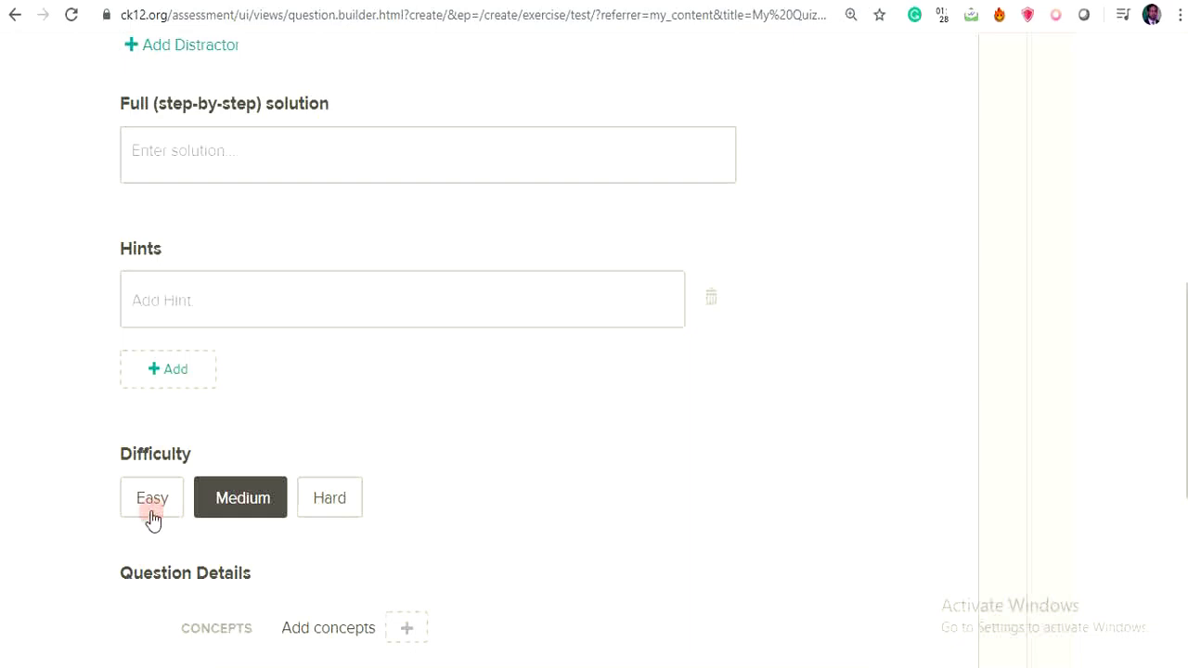
pyautogui.scroll(-1, 151, 517)
pyautogui.scroll(-2, 299, 525)
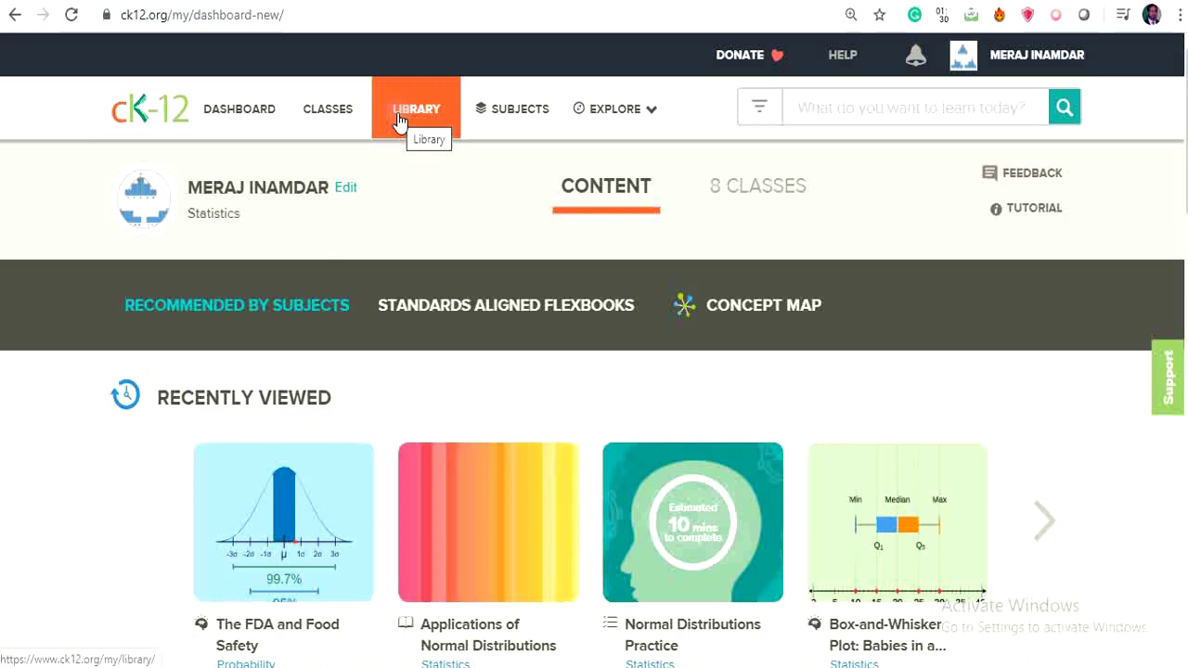
# - Open the overview of classes from the dashboard
pyautogui.click(332, 116)
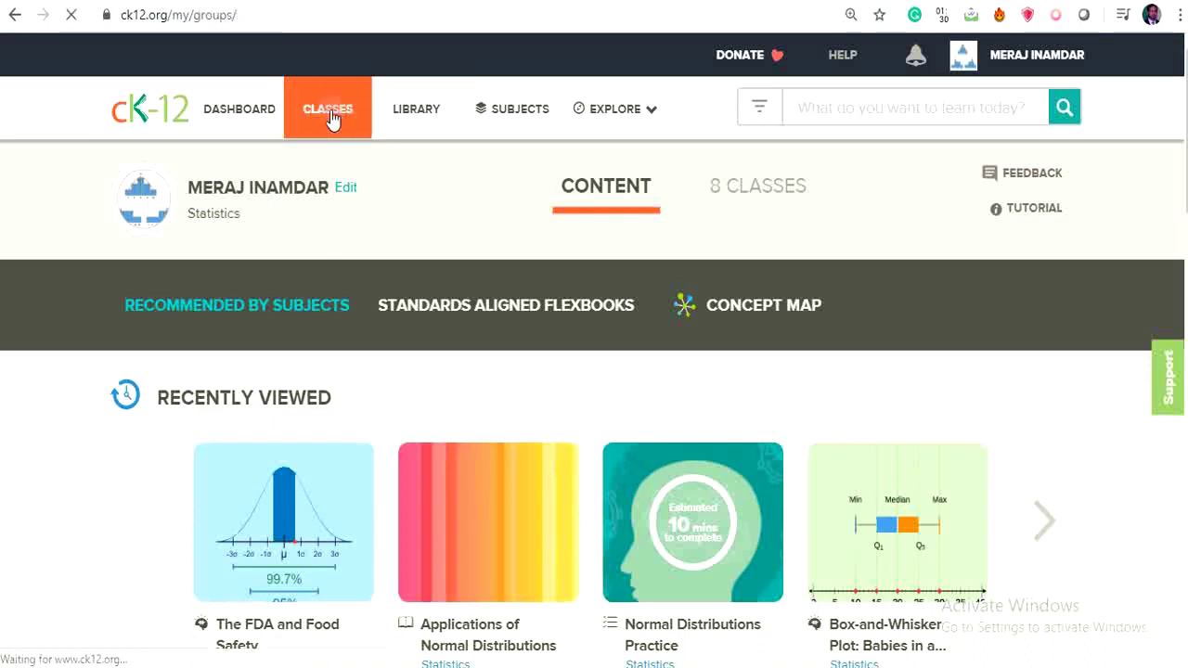